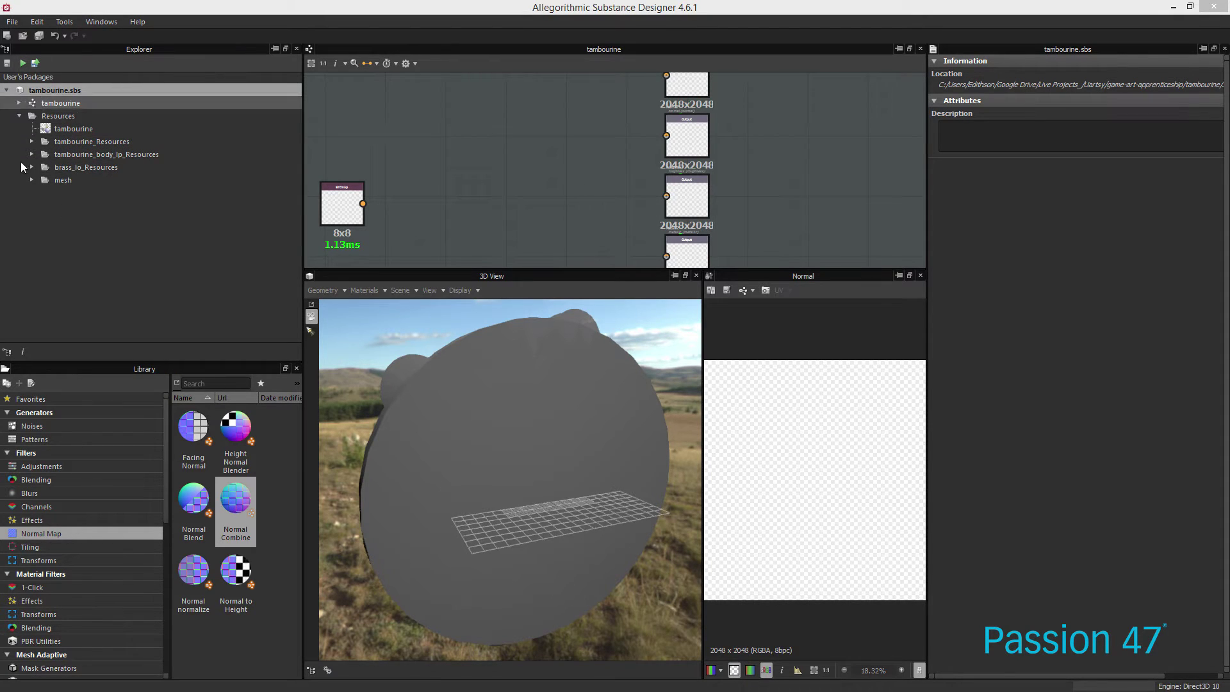
Expand the tambourine Resources and open the mesh folder to list its meshes
left_click(77, 117)
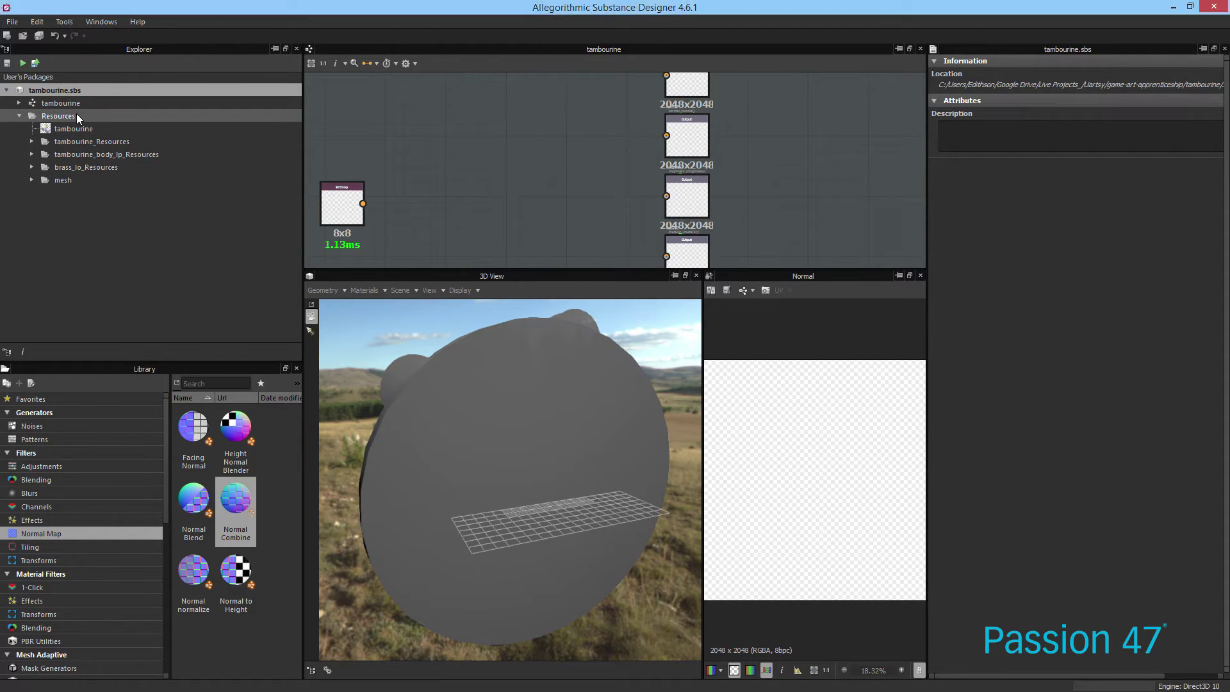
left_click(67, 129)
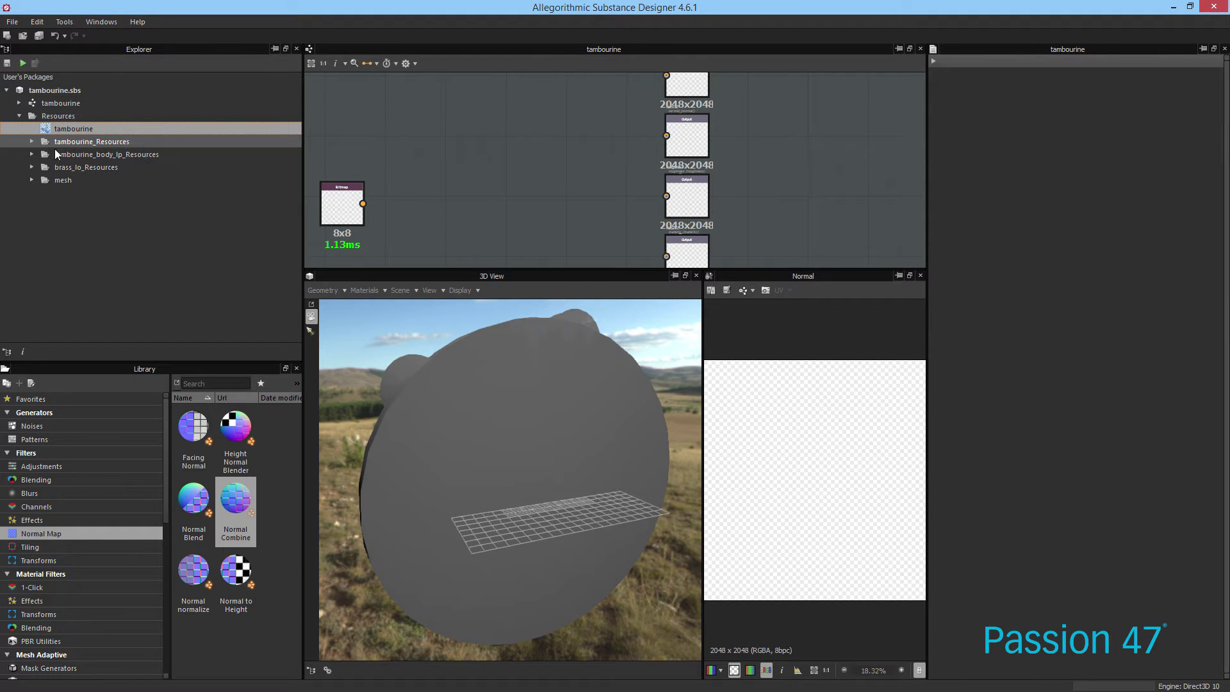
left_click(33, 159)
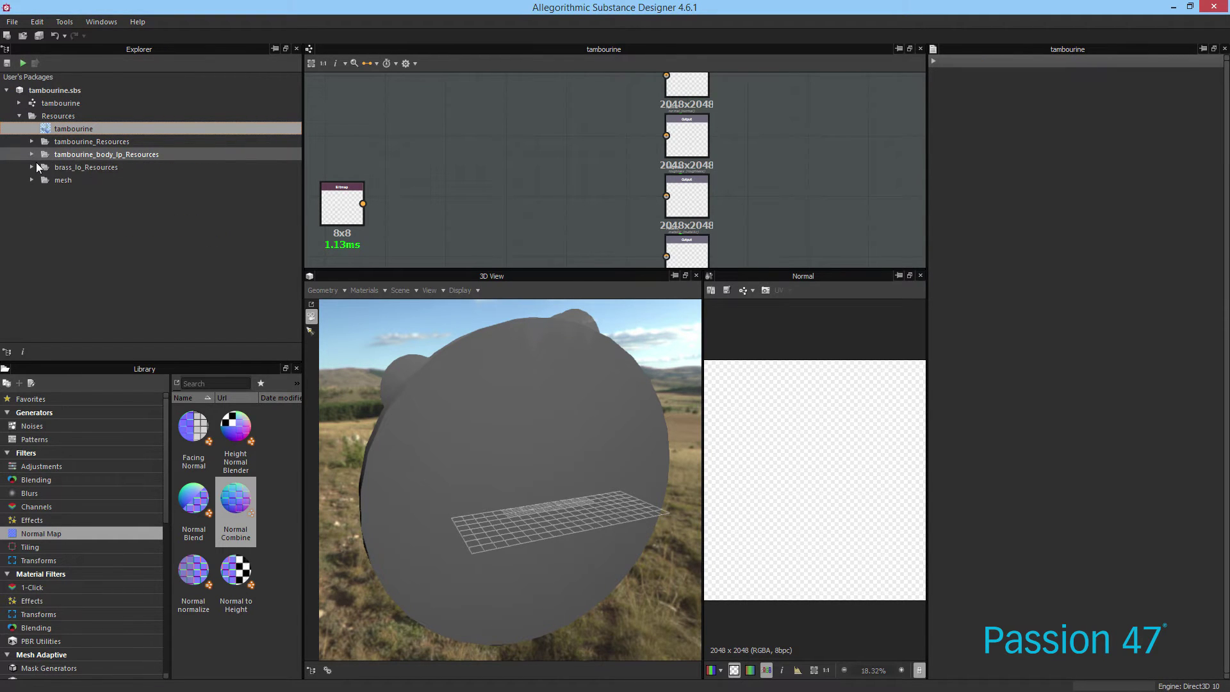
left_click(33, 157)
left_click(33, 181)
left_click(61, 219)
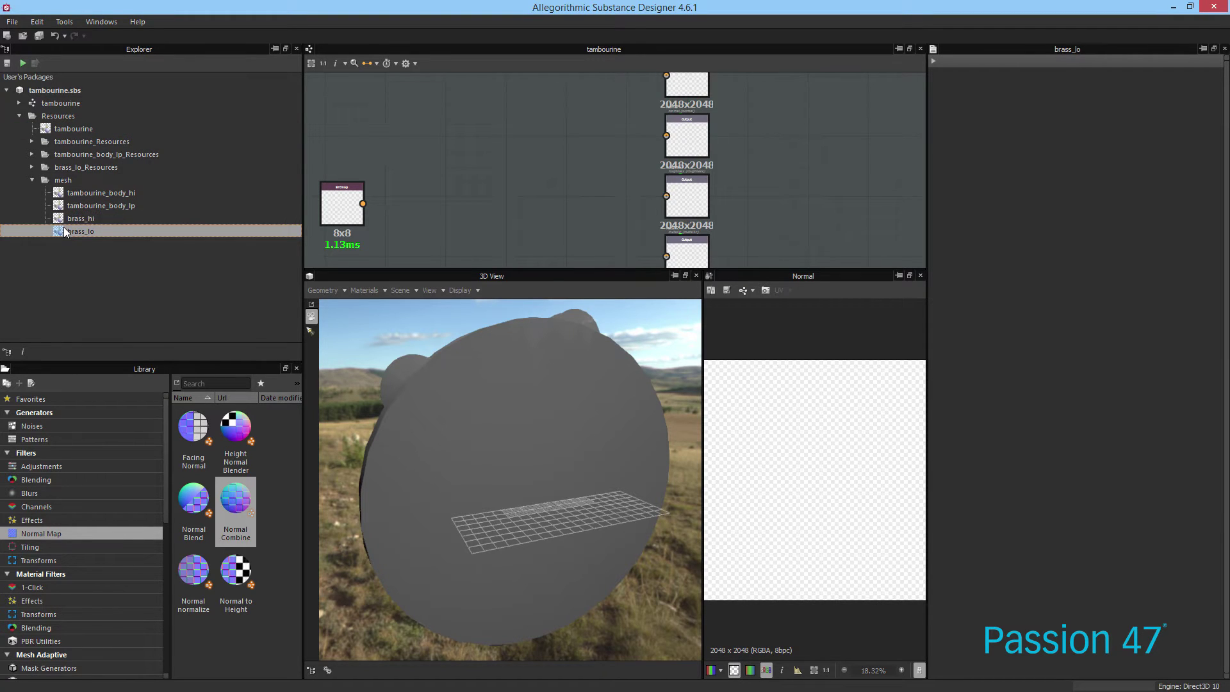
left_click(83, 205)
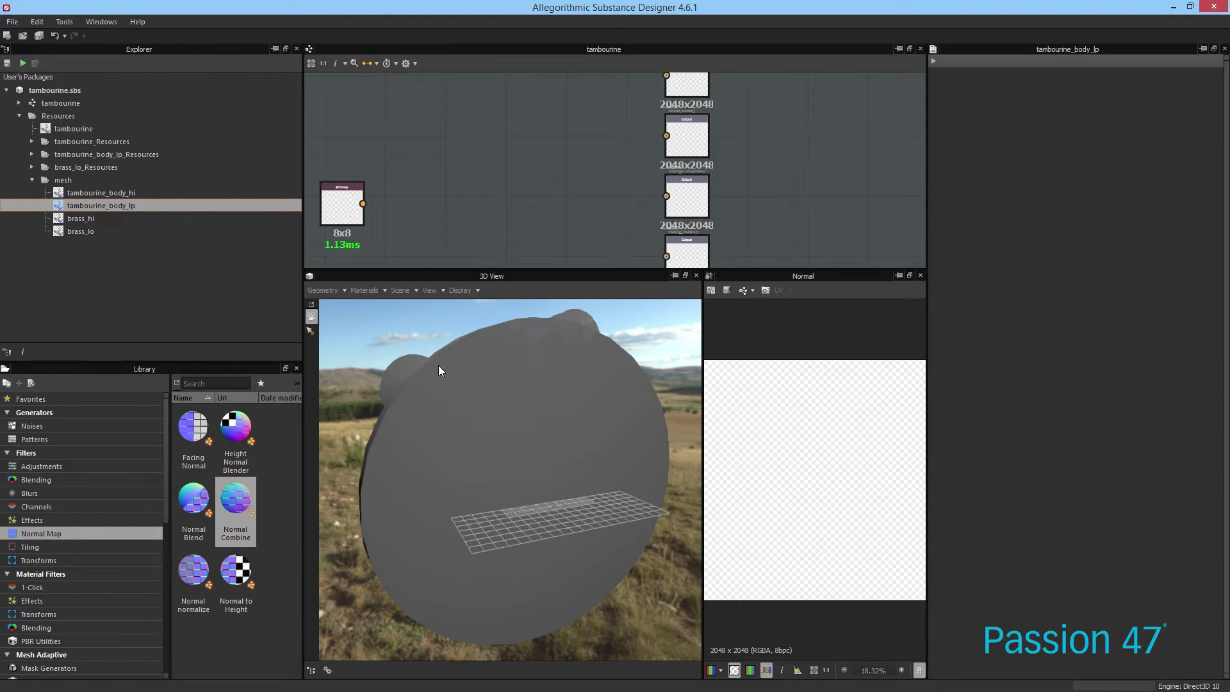
Preview tambourine_body_hi and then tambourine_body_lp in the 3D view, orbiting each
left_click(171, 191)
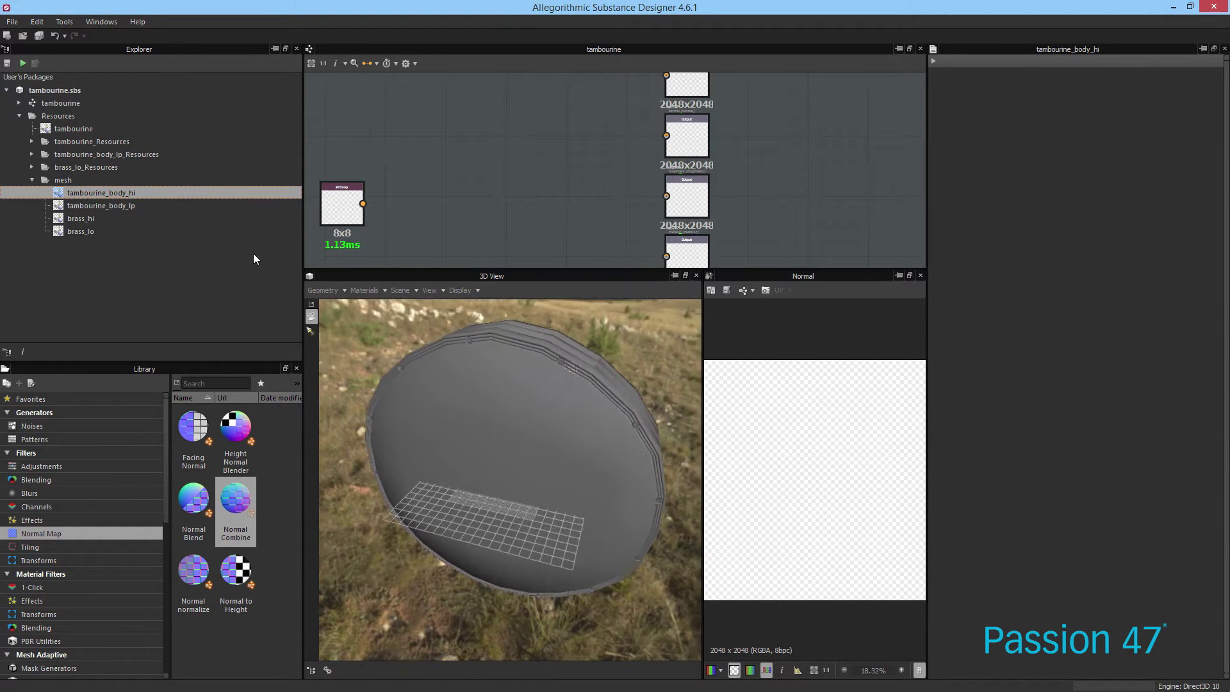
left_click_drag(511, 447, 425, 382)
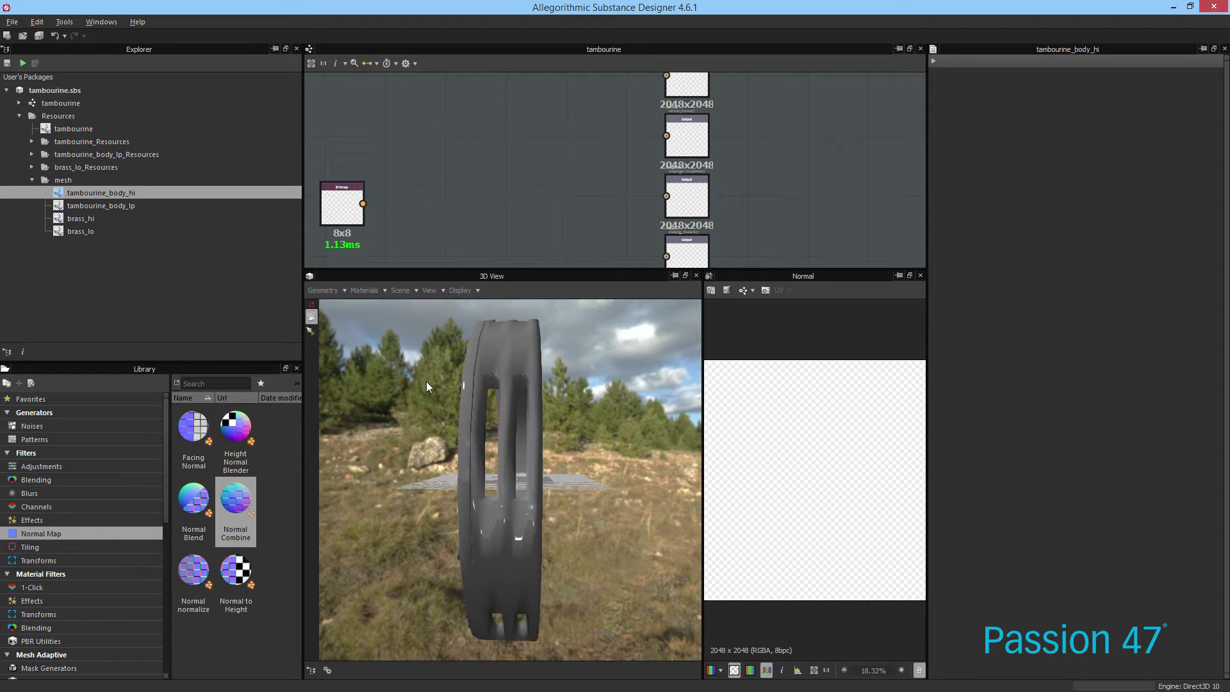
left_click(202, 205)
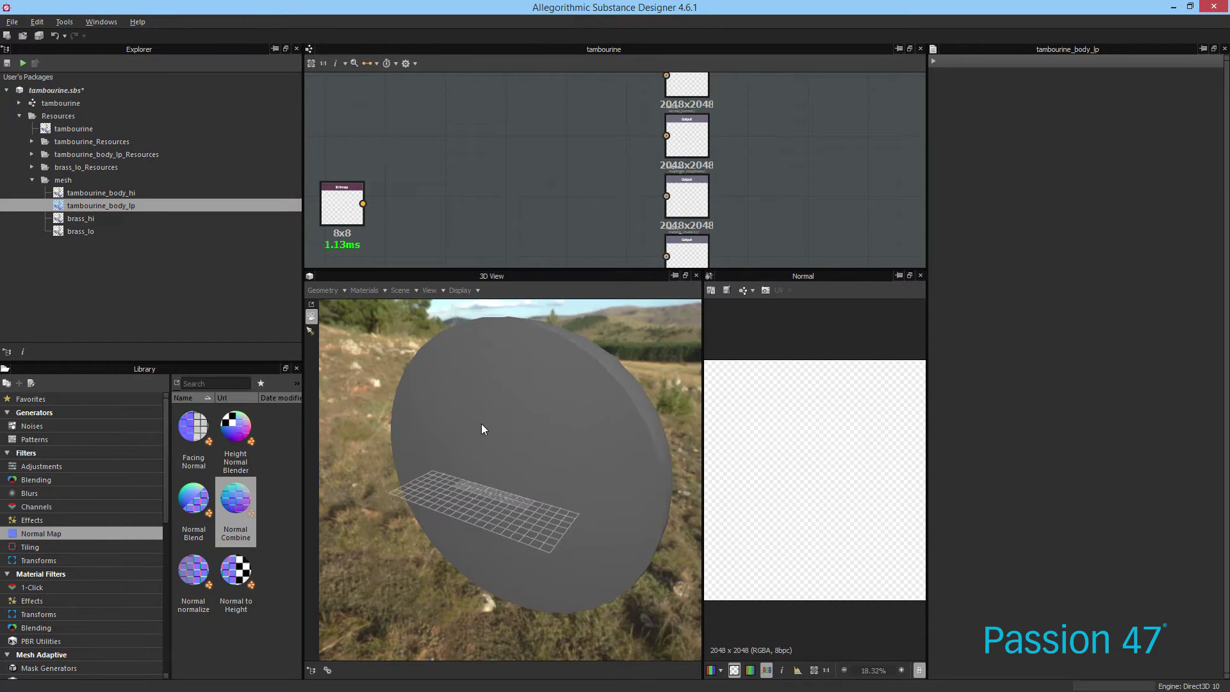
left_click_drag(491, 425, 568, 428)
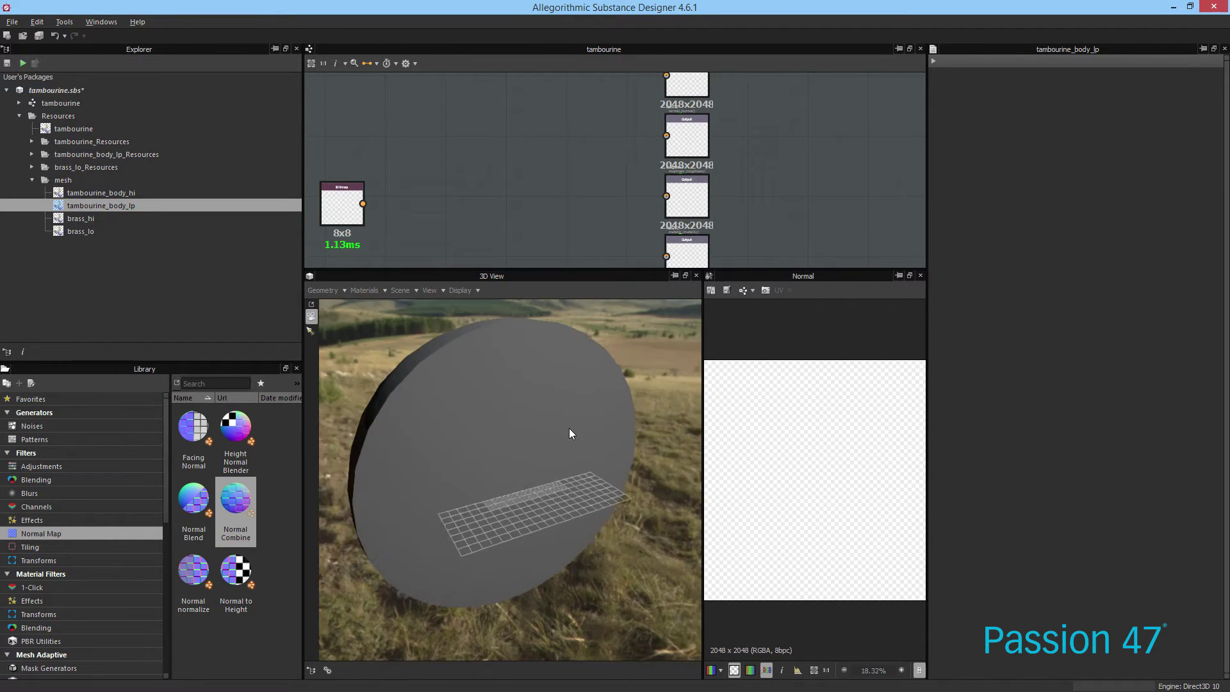
Open Bake model Information for tambourine_body_lp, then close it unchanged
right_click(141, 206)
left_click(199, 328)
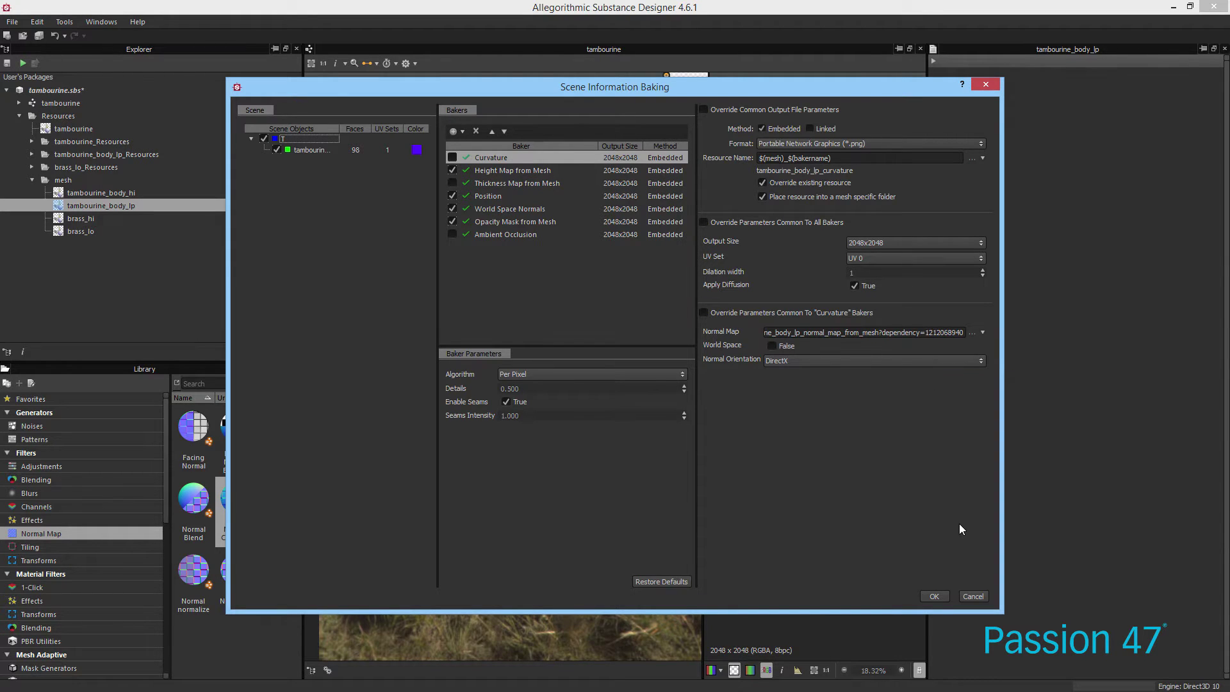
left_click(974, 596)
Reopen the bake settings and review Height Map from Mesh's high-definition mesh source
right_click(192, 208)
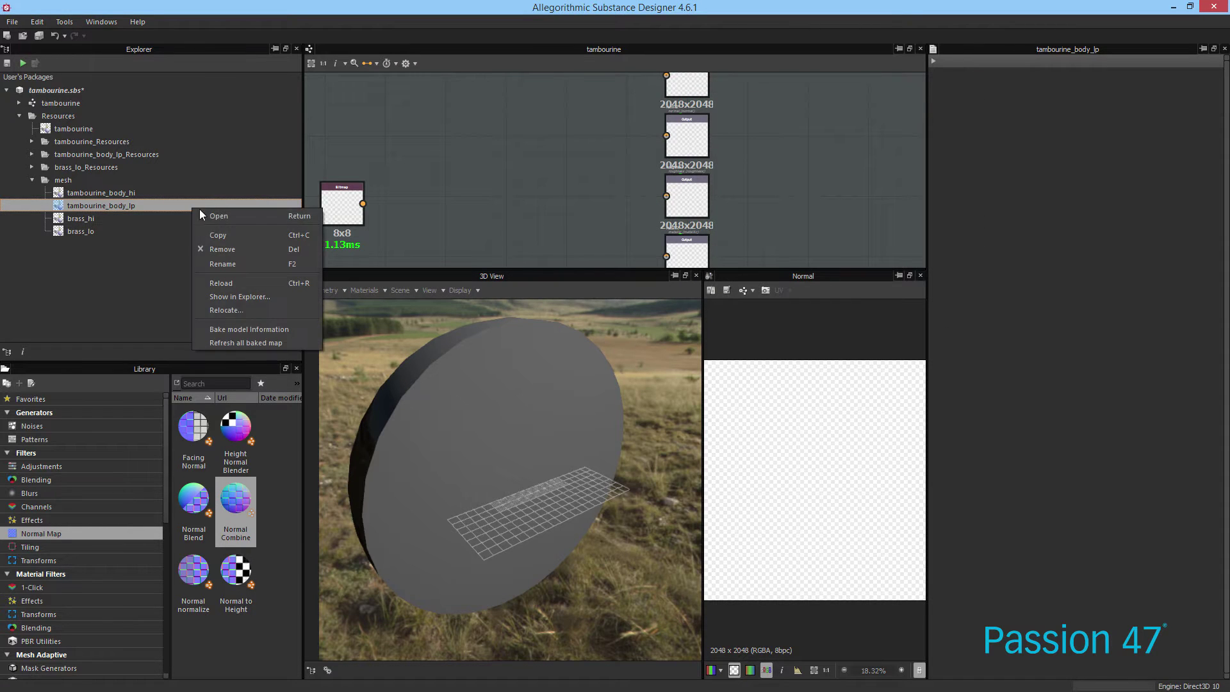
left_click(247, 329)
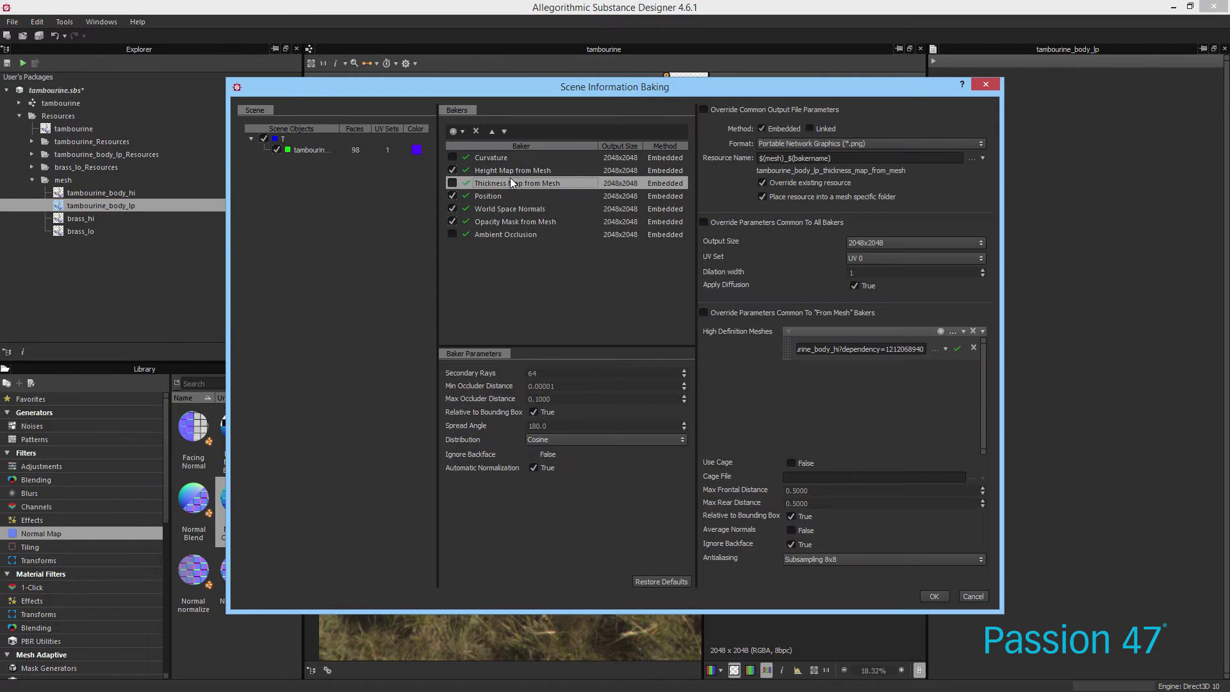
left_click(517, 169)
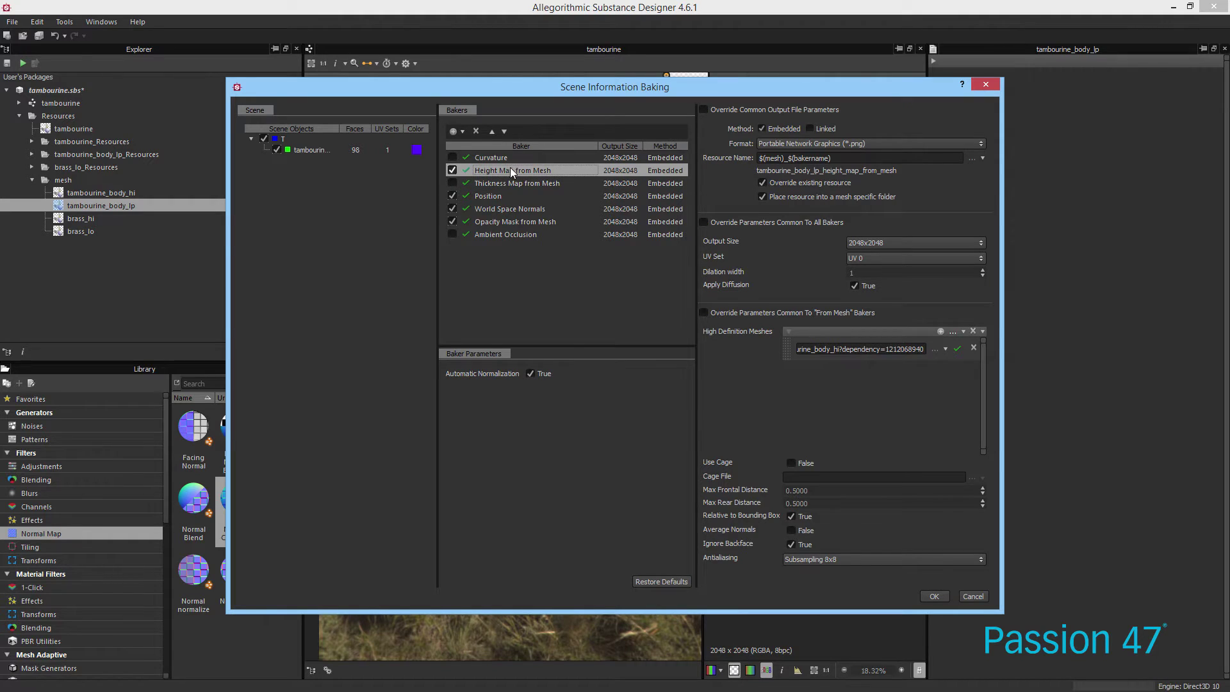
left_click(945, 348)
left_click(955, 380)
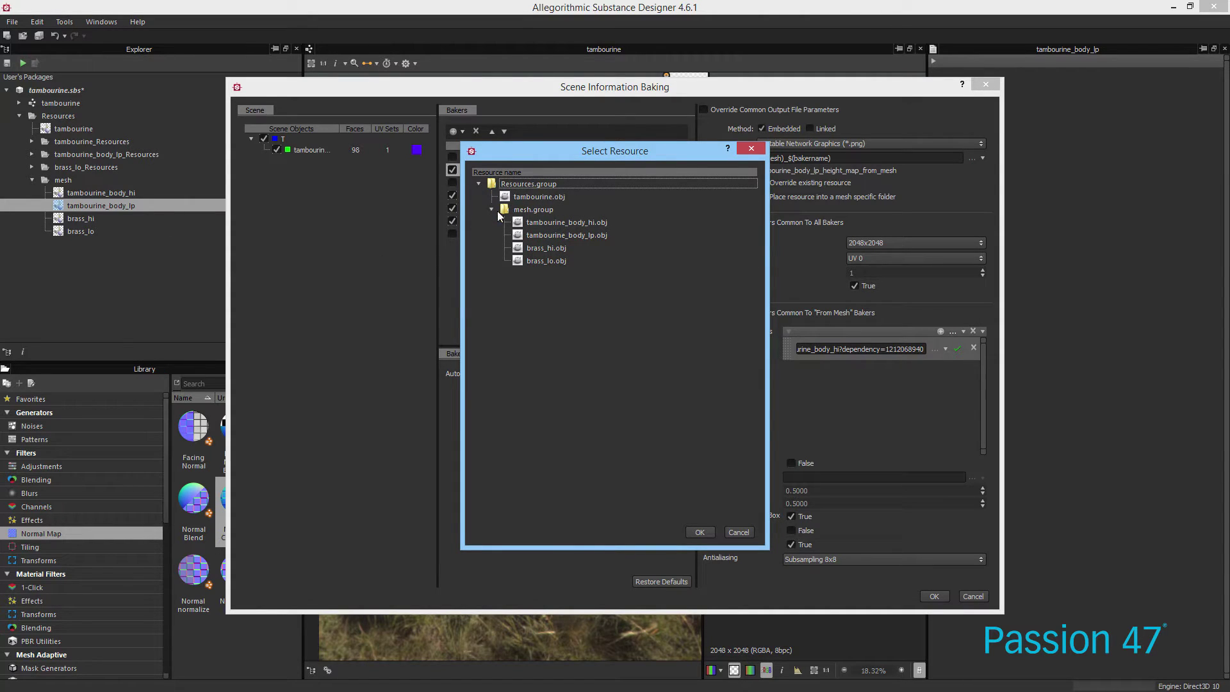
left_click(736, 532)
left_click(455, 131)
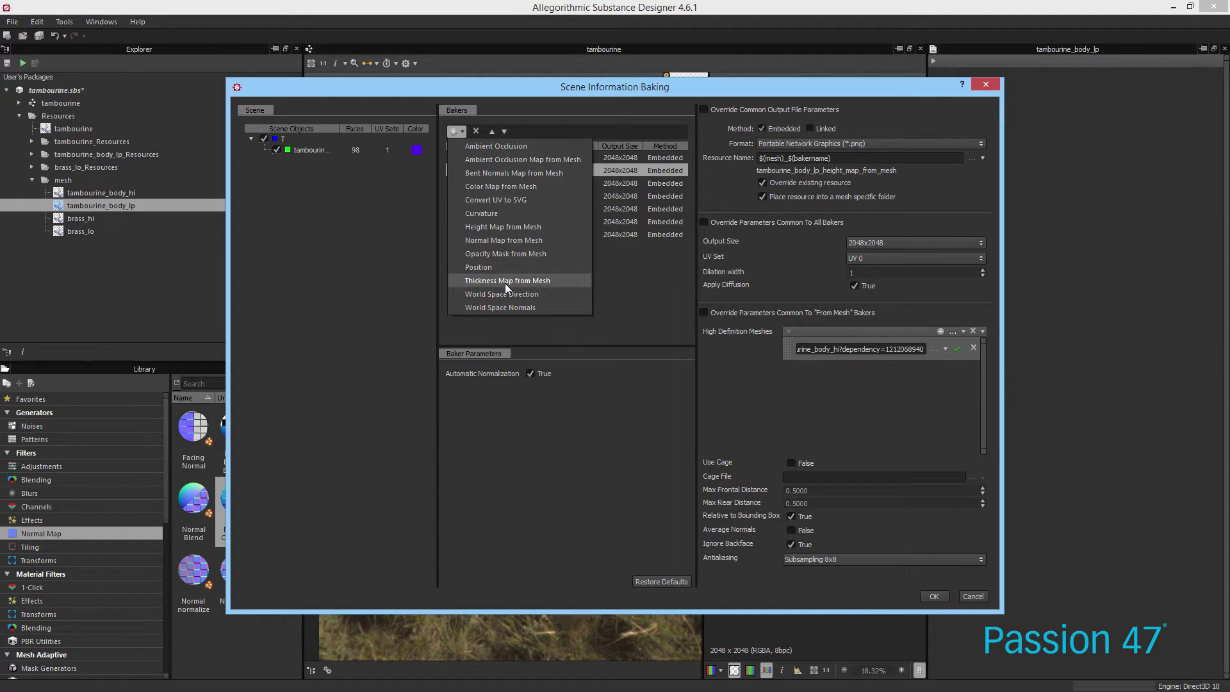
Review the Thickness, Height Map and Position baker settings
left_click(467, 86)
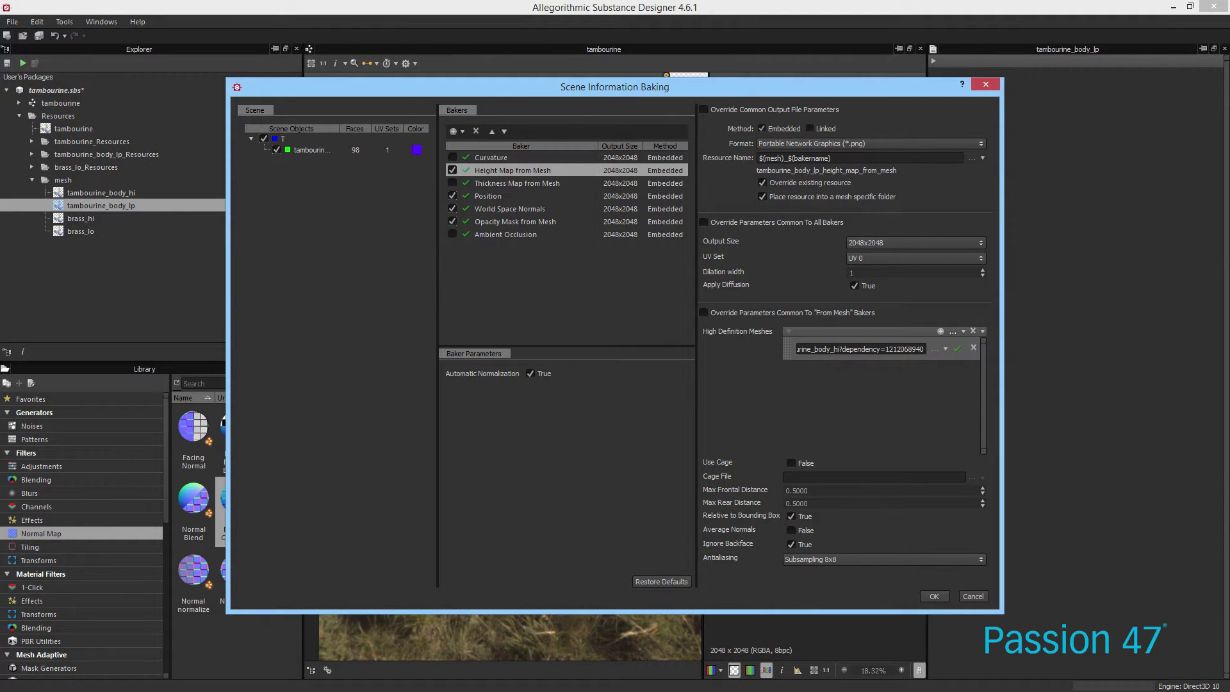
left_click(530, 183)
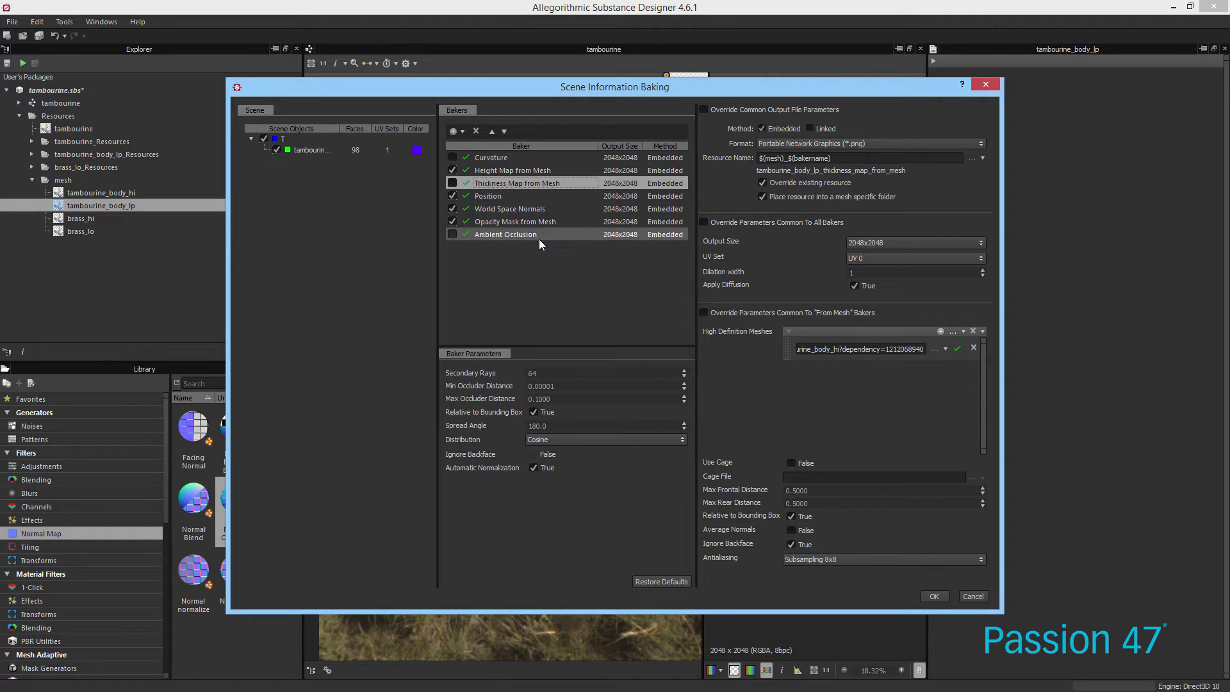
left_click(512, 171)
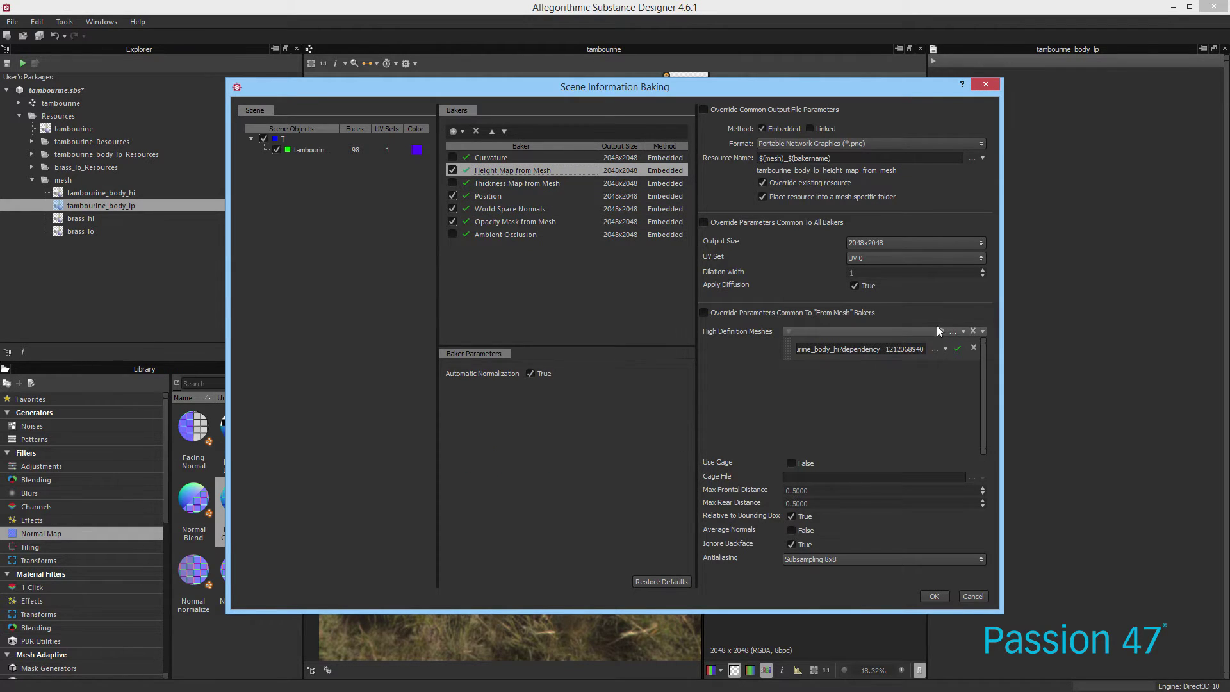
left_click(942, 348)
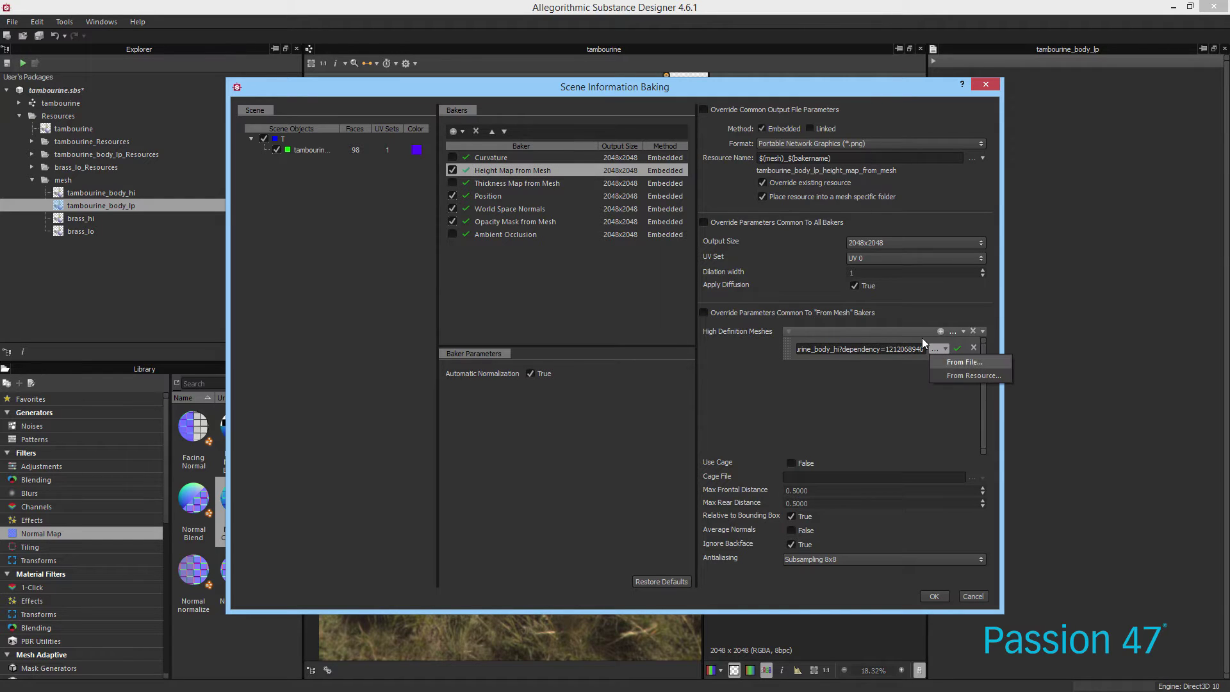
left_click(549, 196)
Check the Ambient Occlusion baker's normal map source options without changing them
left_click(463, 131)
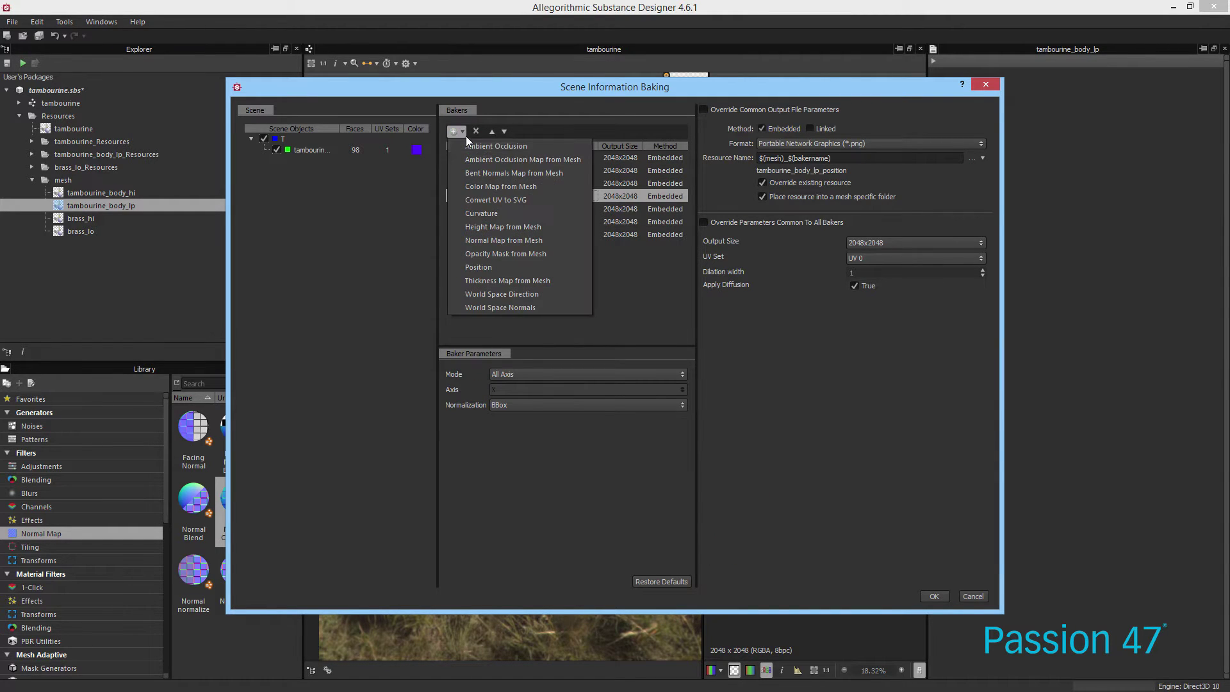
key("Escape")
left_click(600, 236)
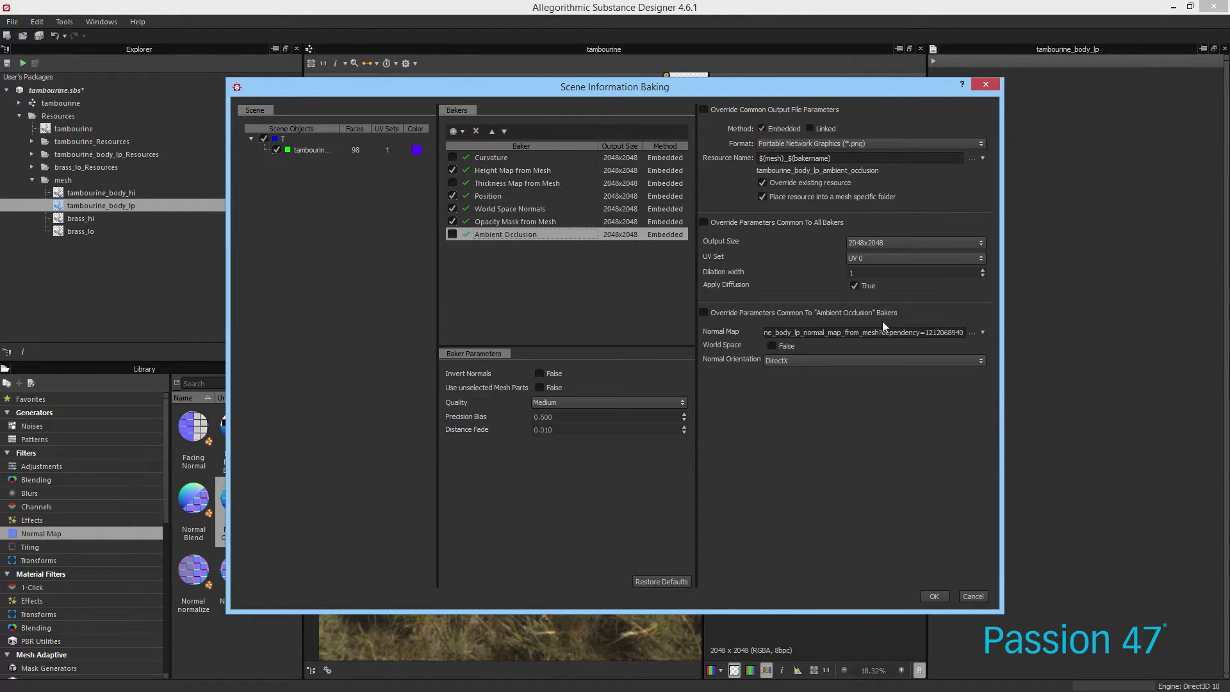
left_click(972, 333)
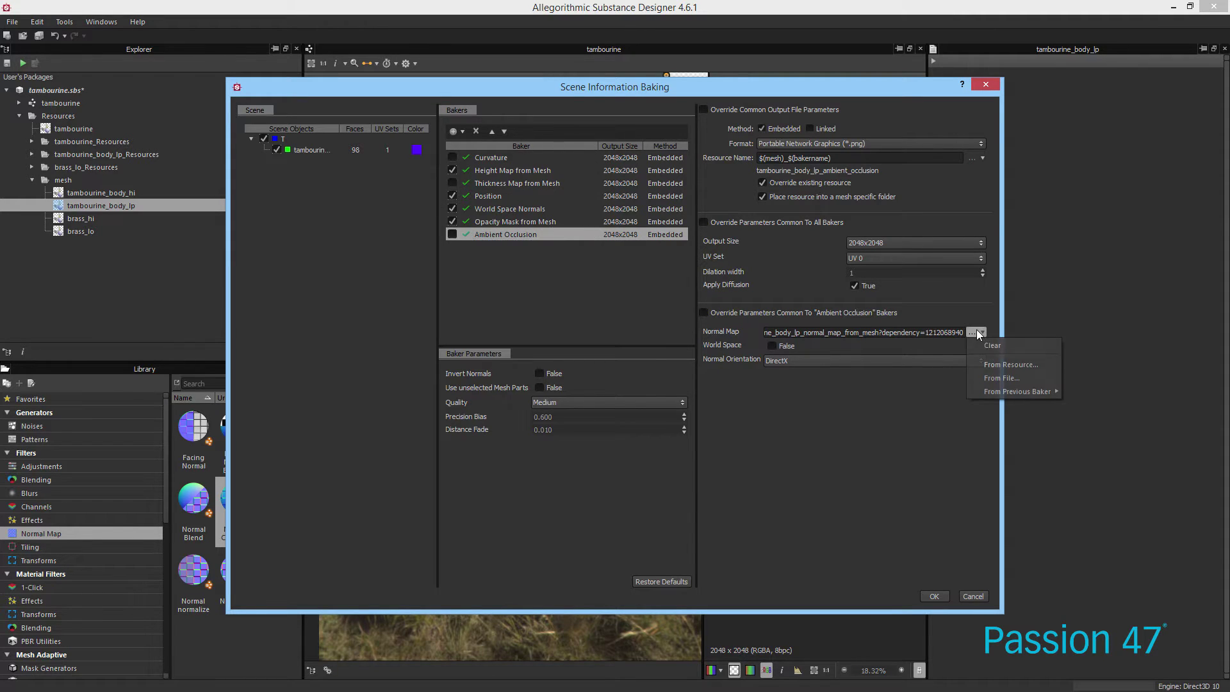
mouse_move(1011, 392)
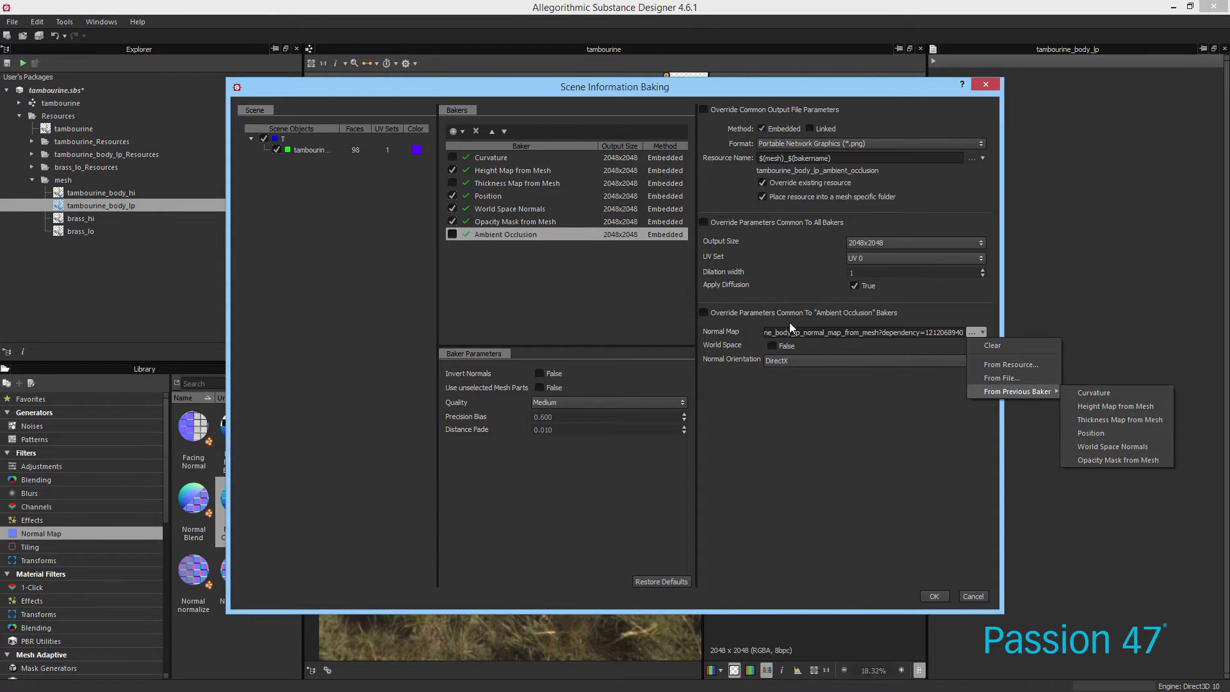
left_click(651, 279)
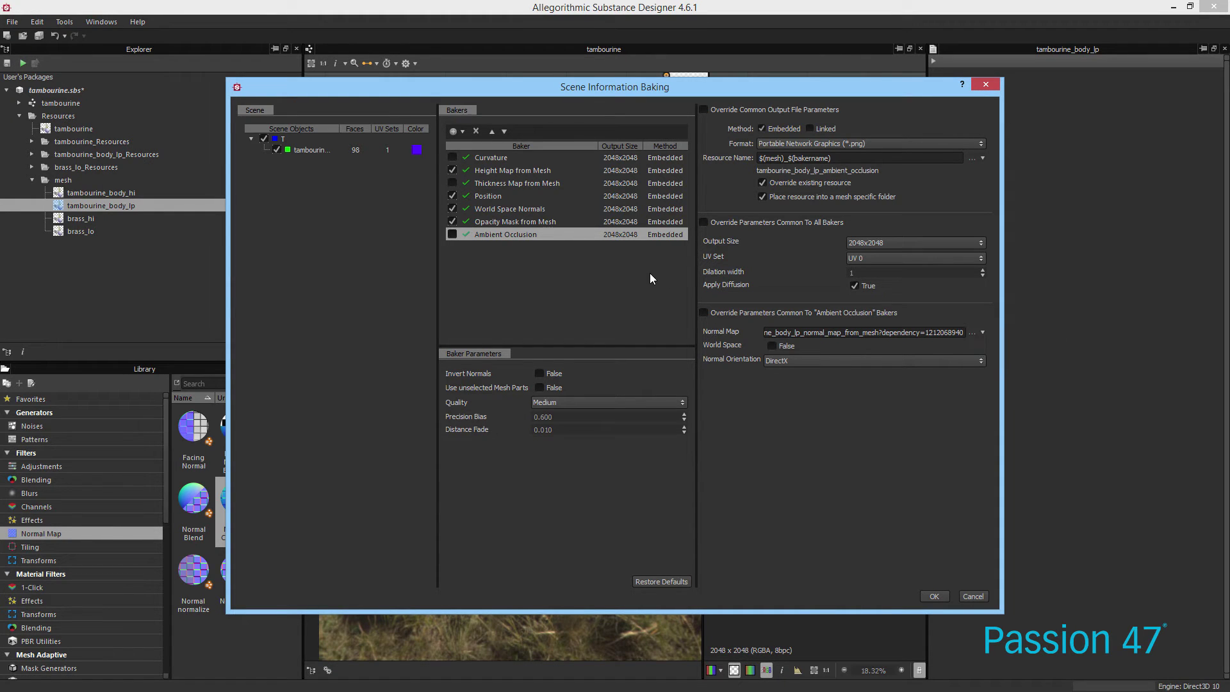
left_click(461, 131)
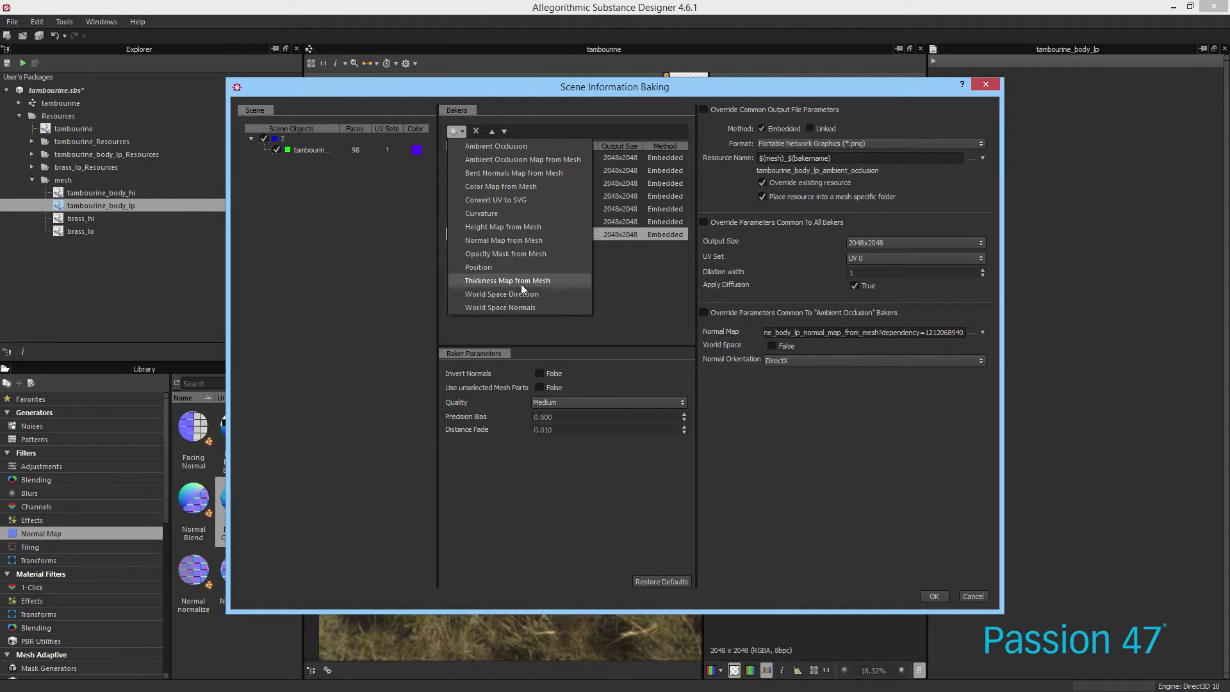
Add Bent Normals Map and Normal Map from Mesh bakers, moving Normal Map to the top
left_click(522, 173)
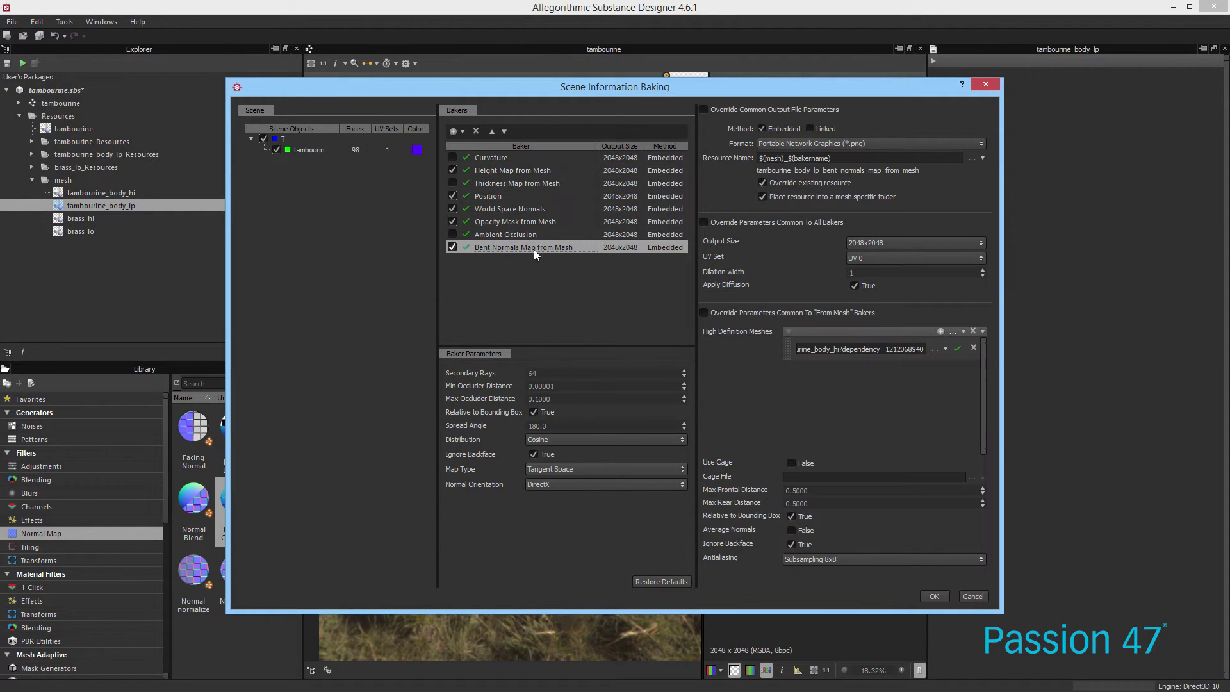
left_click(460, 129)
left_click(617, 328)
left_click(459, 132)
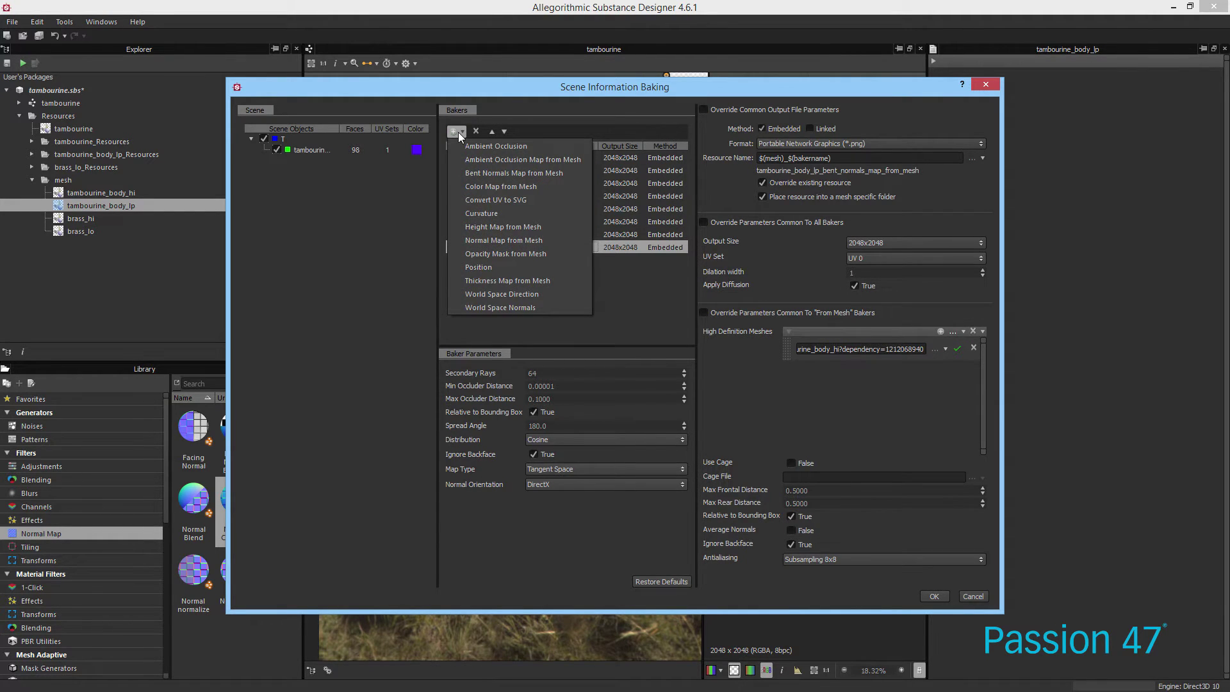
left_click(529, 239)
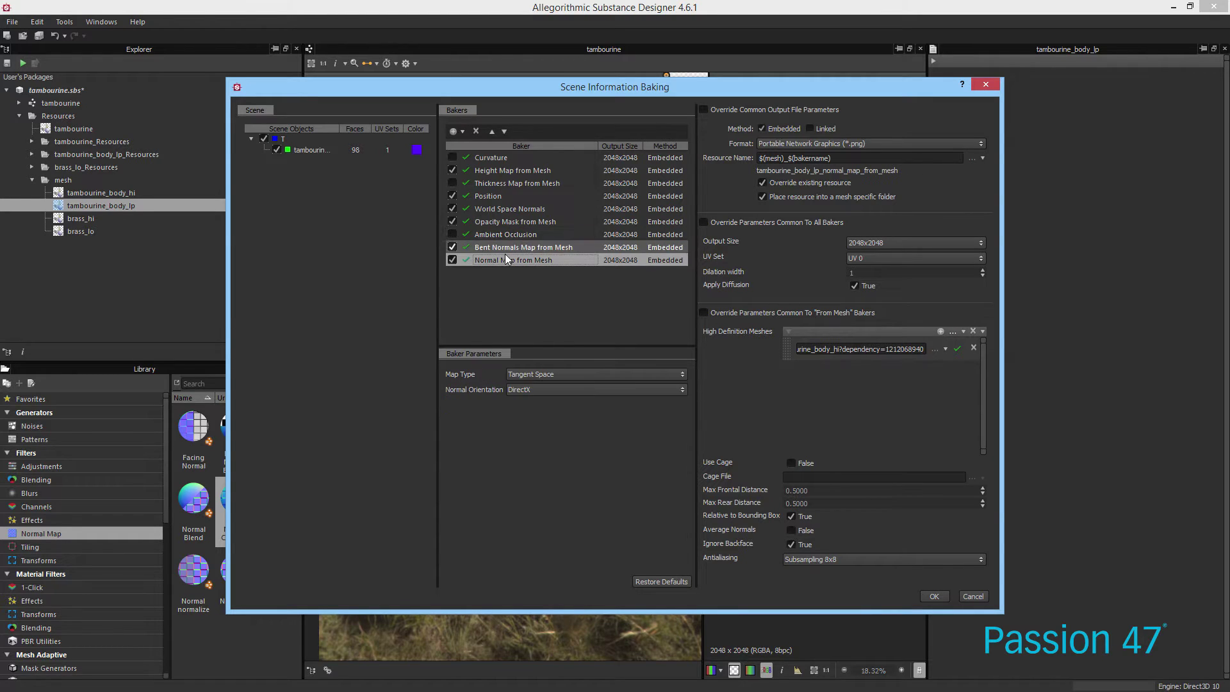
left_click(487, 131)
left_click(487, 131)
left_click(487, 131)
left_click(488, 131)
left_click(488, 130)
left_click(487, 130)
left_click(488, 130)
left_click(487, 130)
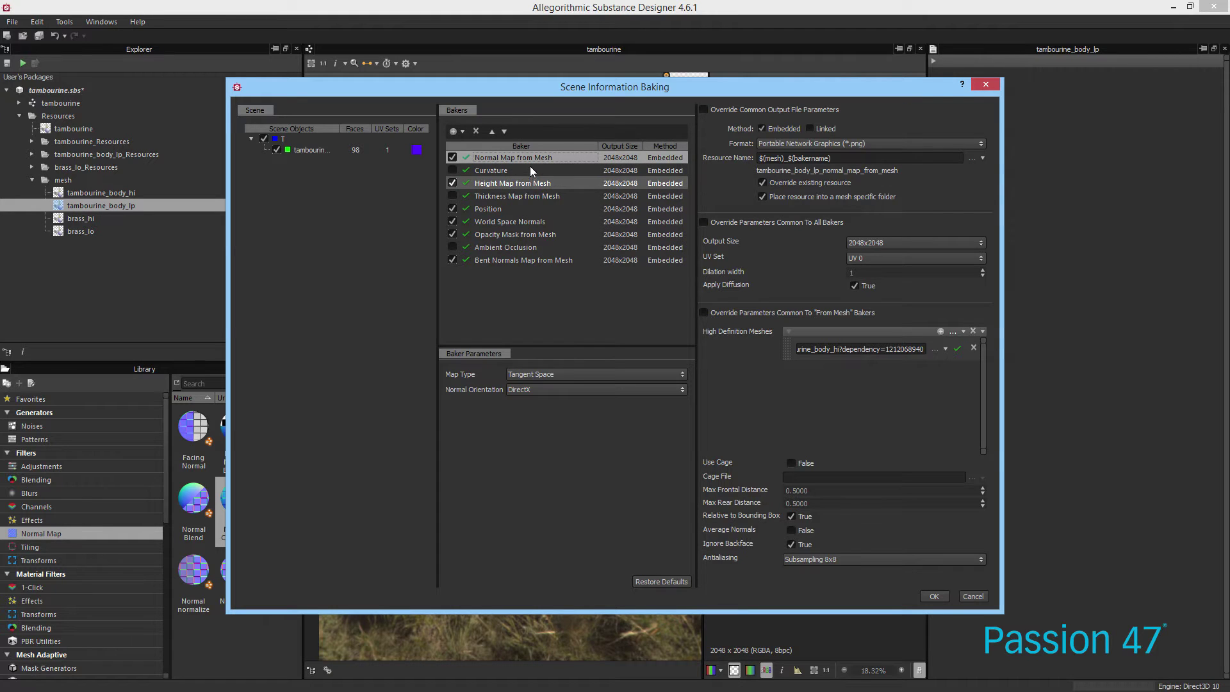
Inspect the Height, Position, Opacity Mask, Ambient Occlusion and Bent Normals baker settings
left_click(510, 184)
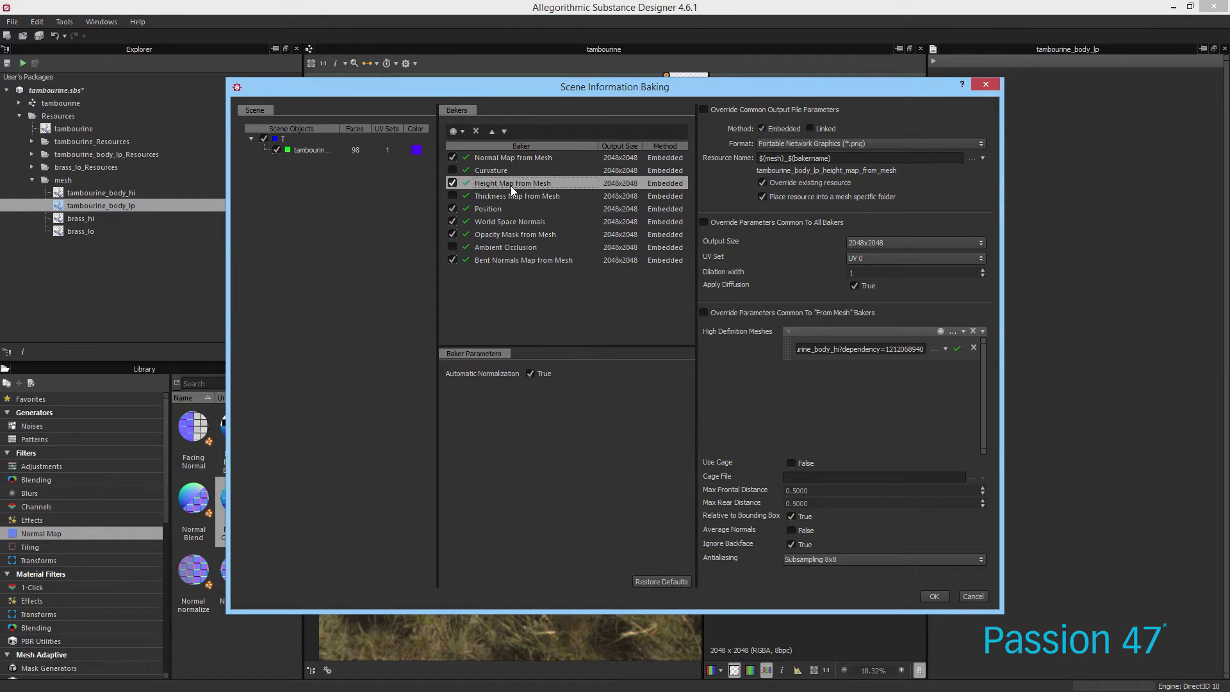
left_click(942, 352)
left_click(525, 209)
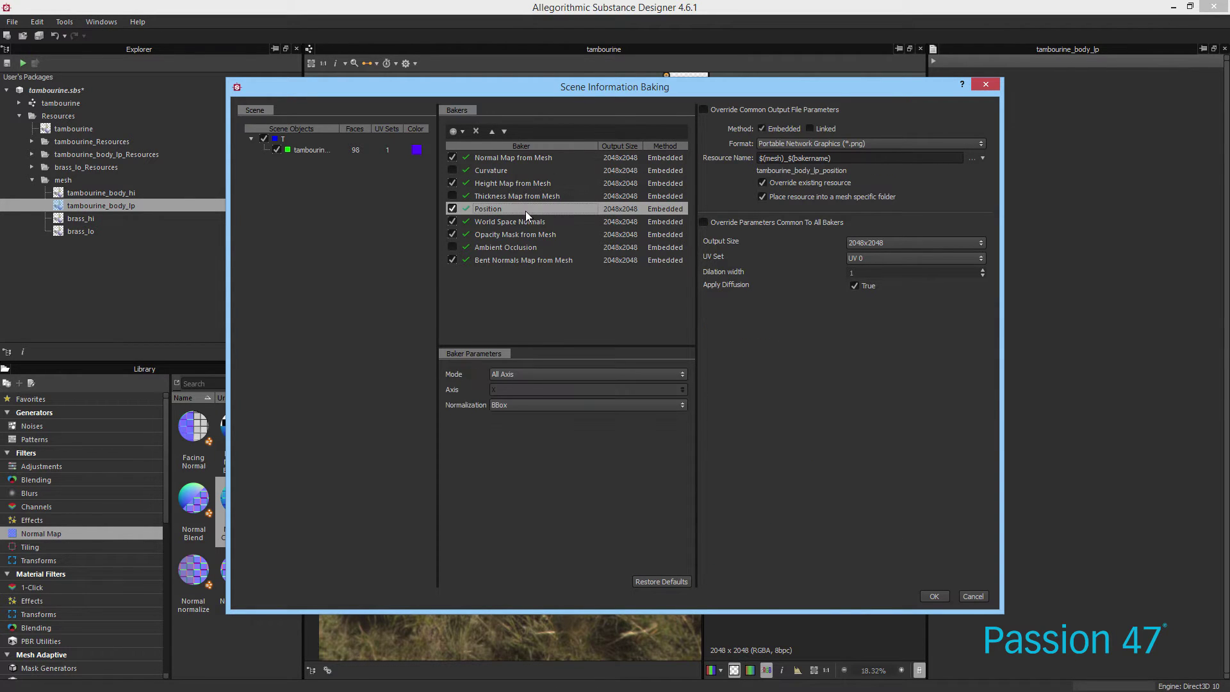
left_click(529, 234)
left_click(531, 247)
left_click(533, 259)
left_click(530, 248)
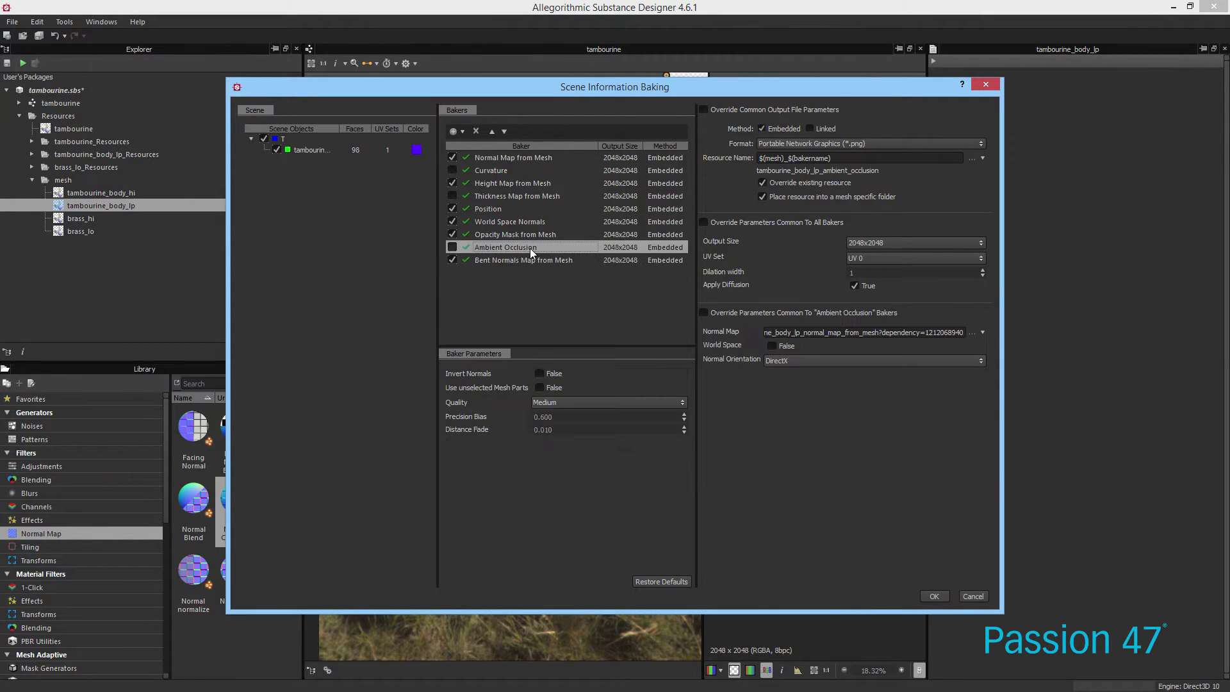
Check the Ambient Occlusion normal map sources, then cancel baking
left_click(970, 332)
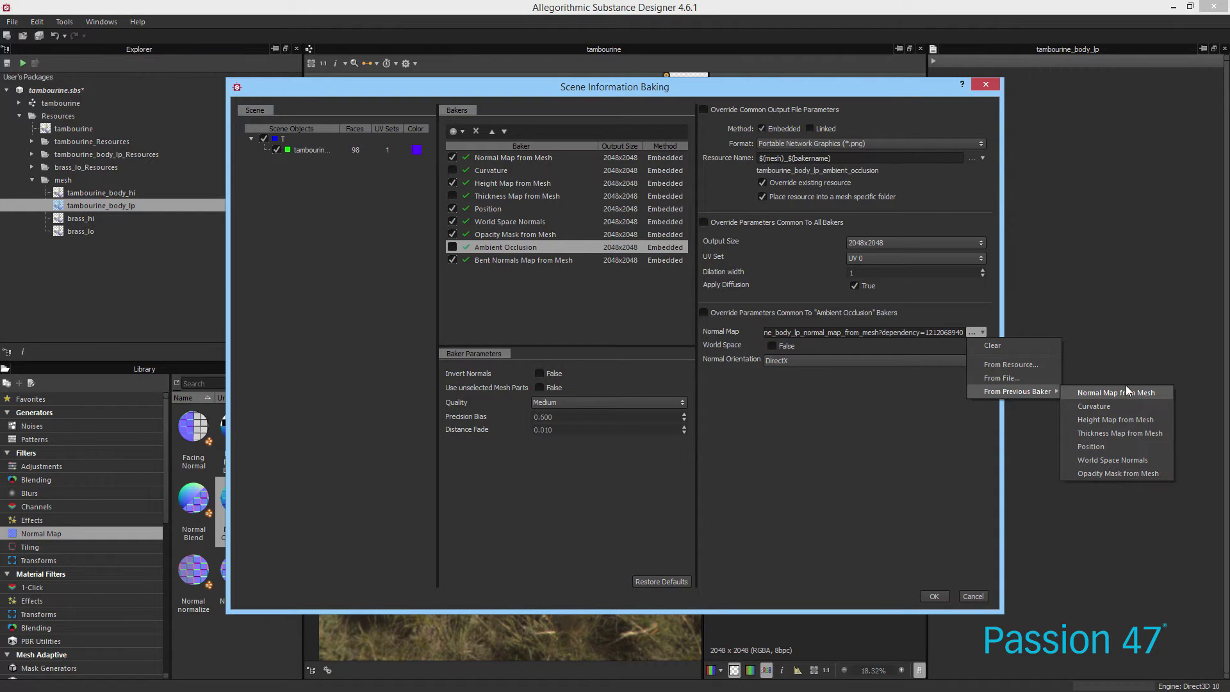
left_click(1125, 393)
left_click(972, 597)
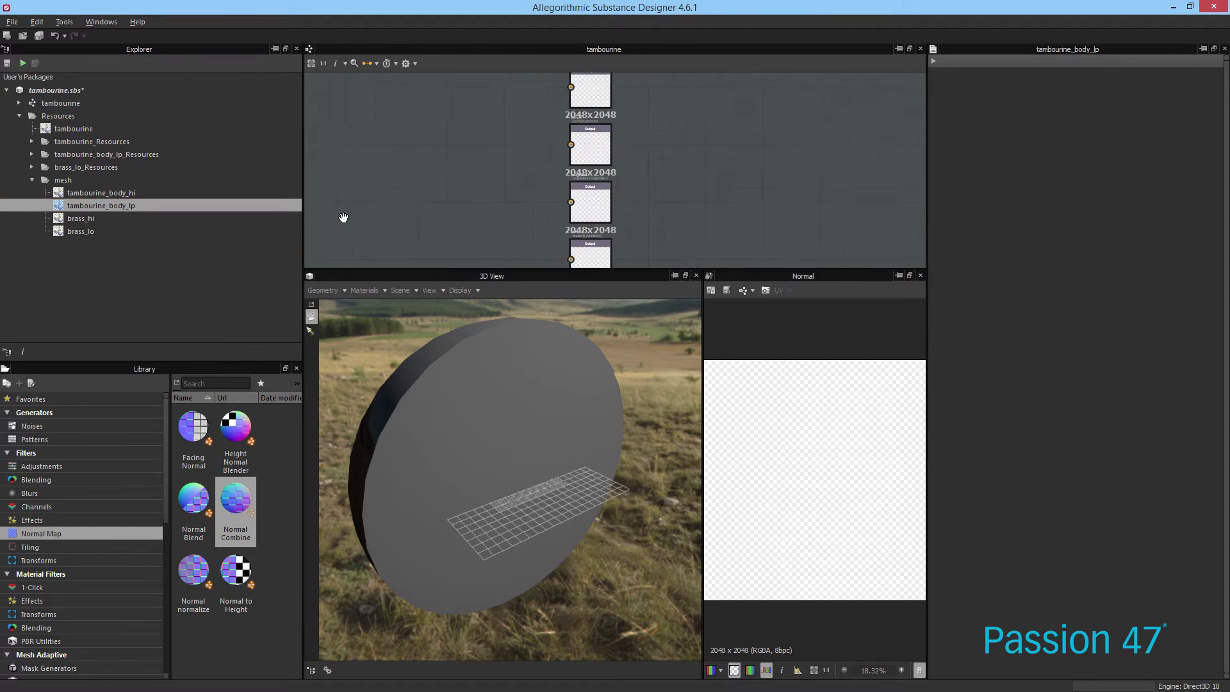
Drag a 2048x2048 Normal Combine node from the Normal Map library and expand tambourine_Resources
double_click(37, 179)
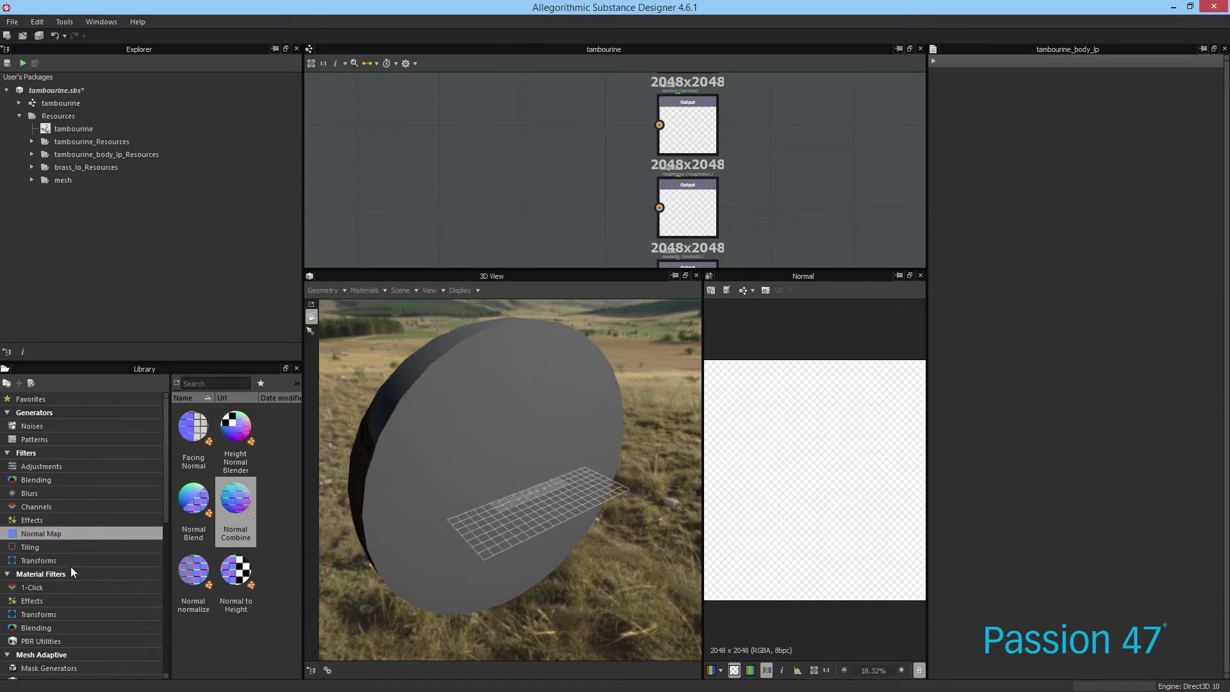
left_click(73, 531)
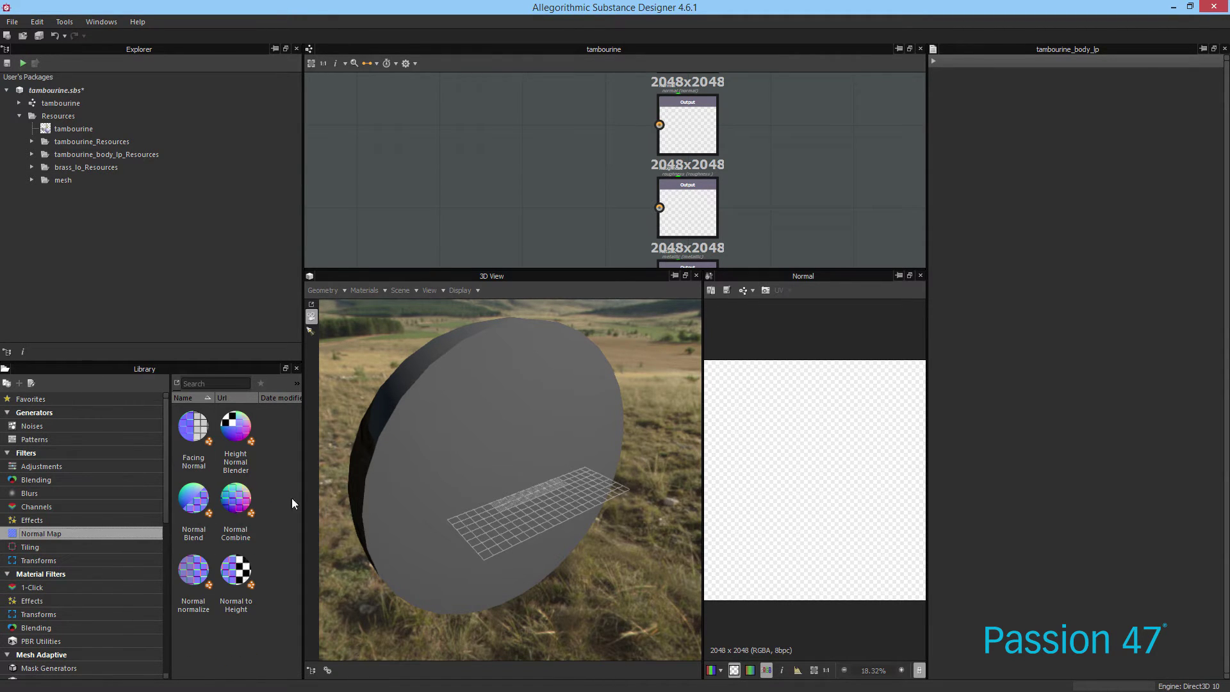
left_click_drag(305, 501, 377, 496)
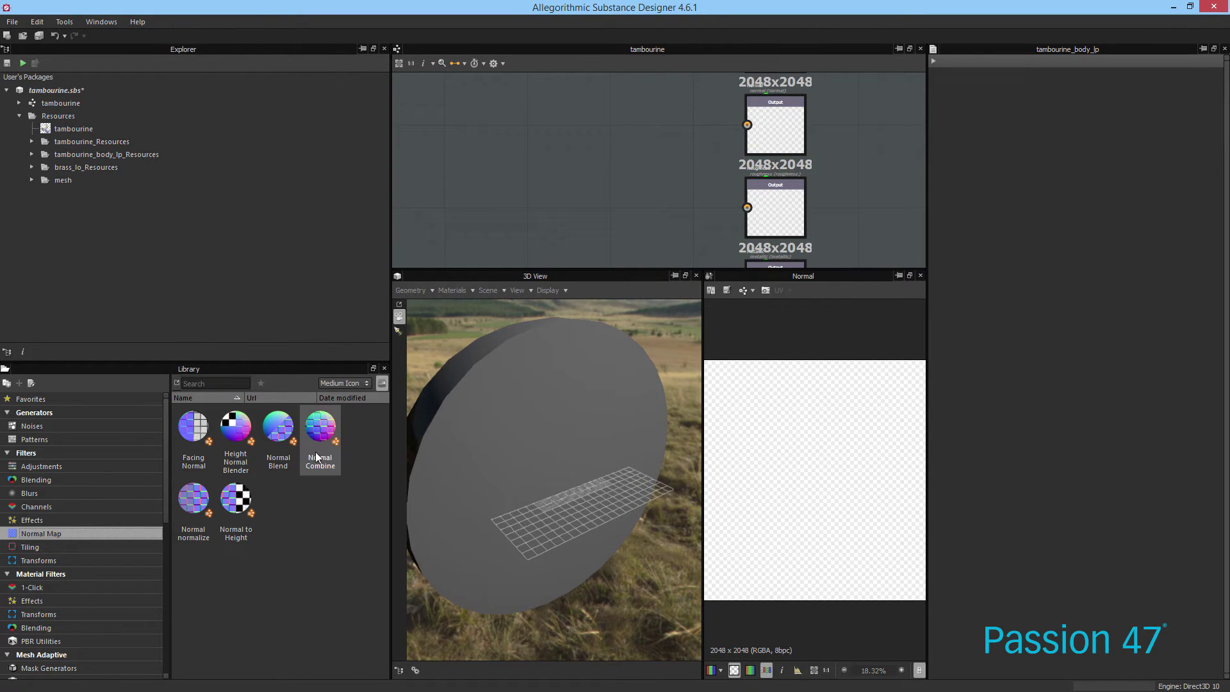
left_click_drag(320, 428, 547, 152)
left_click(33, 137)
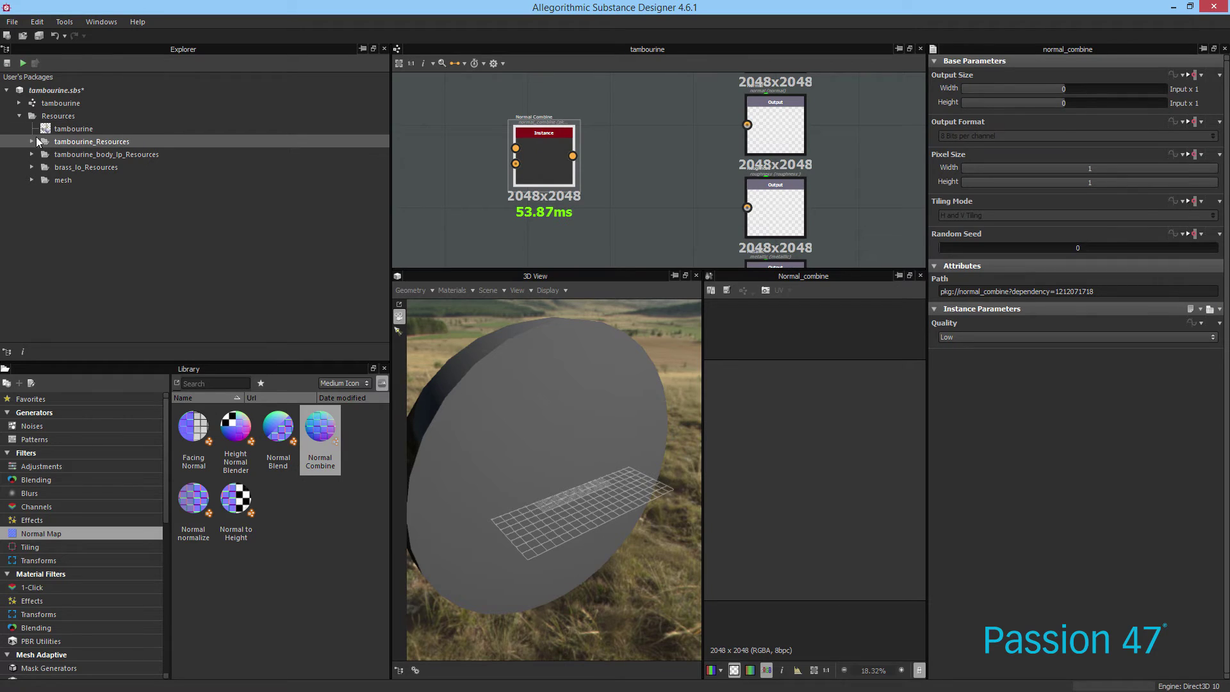
left_click(32, 140)
Place tambourine_body_lp_normal_map_from_mesh as a Bitmap node and connect it to the Normal output
left_click(32, 154)
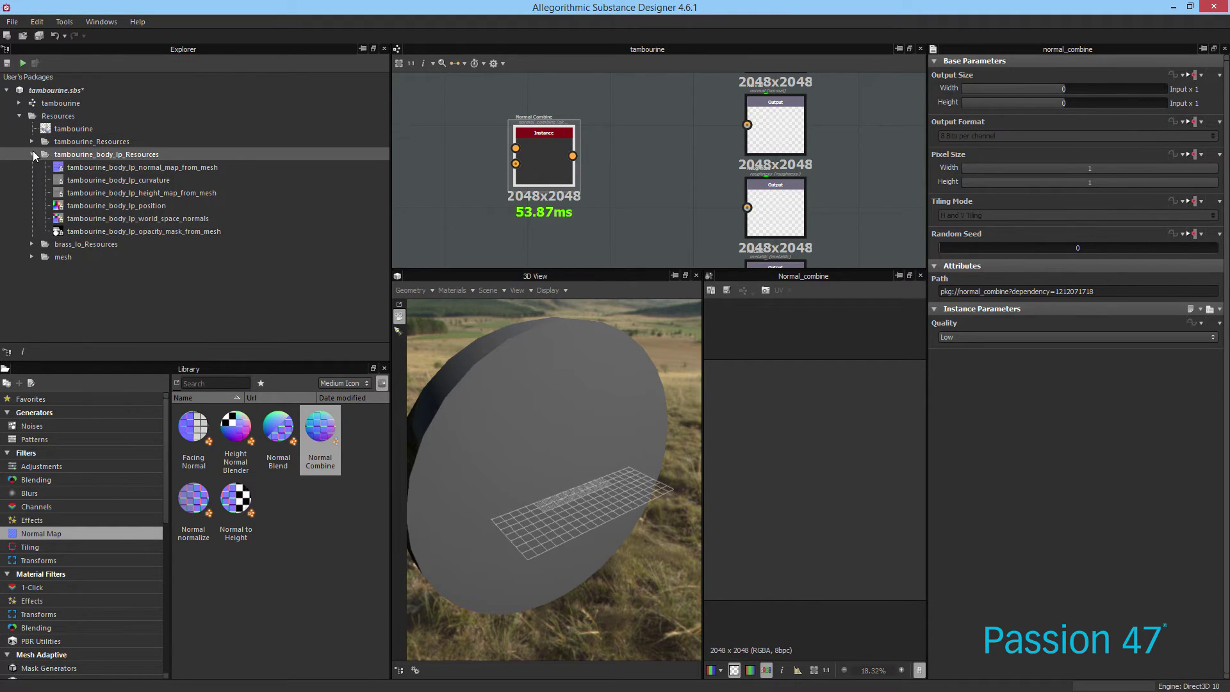
left_click(76, 167)
left_click_drag(187, 170, 651, 149)
scroll(702, 152, "up", 3)
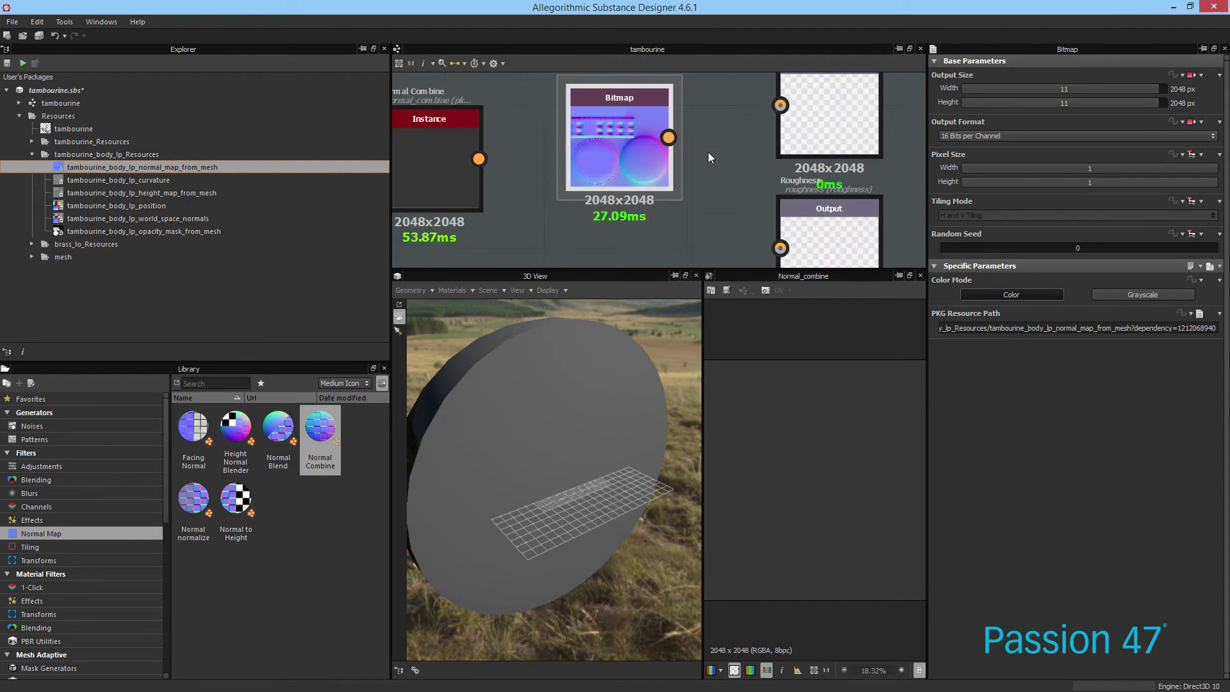
right_click(708, 151)
middle_click_drag(671, 154, 607, 194)
left_click_drag(605, 181, 717, 147)
Show the graph outputs on the 3D tambourine and preview the body normal map in 2D
right_click(684, 186)
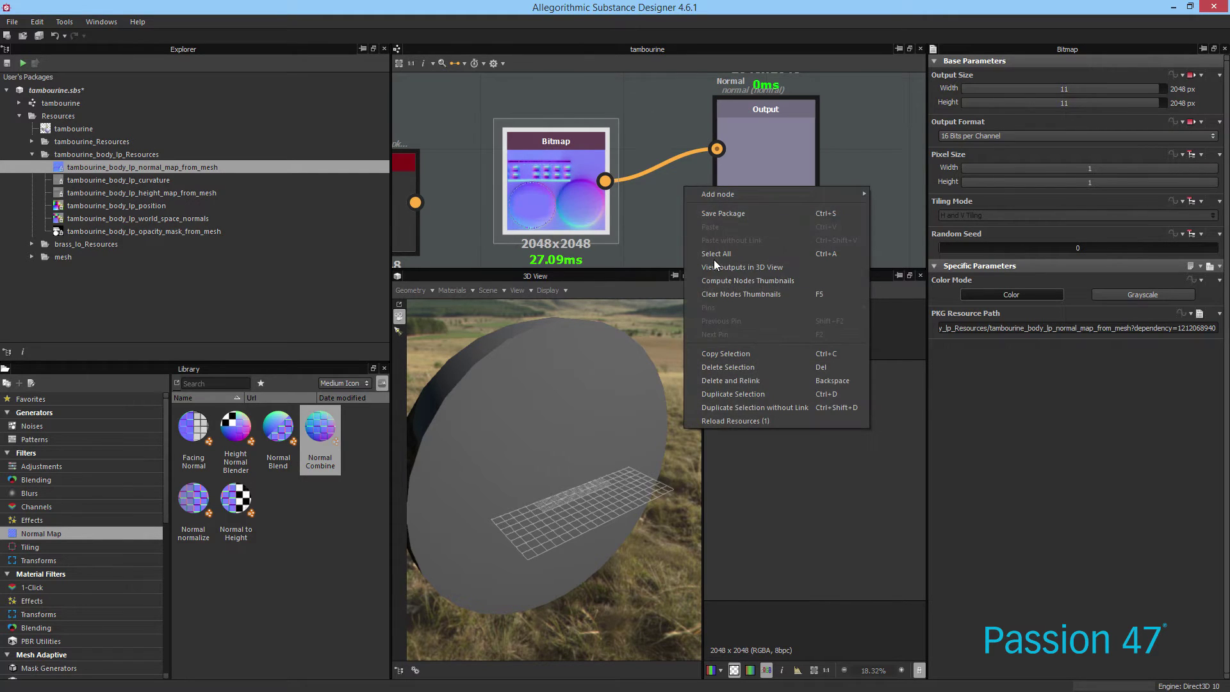
left_click(737, 268)
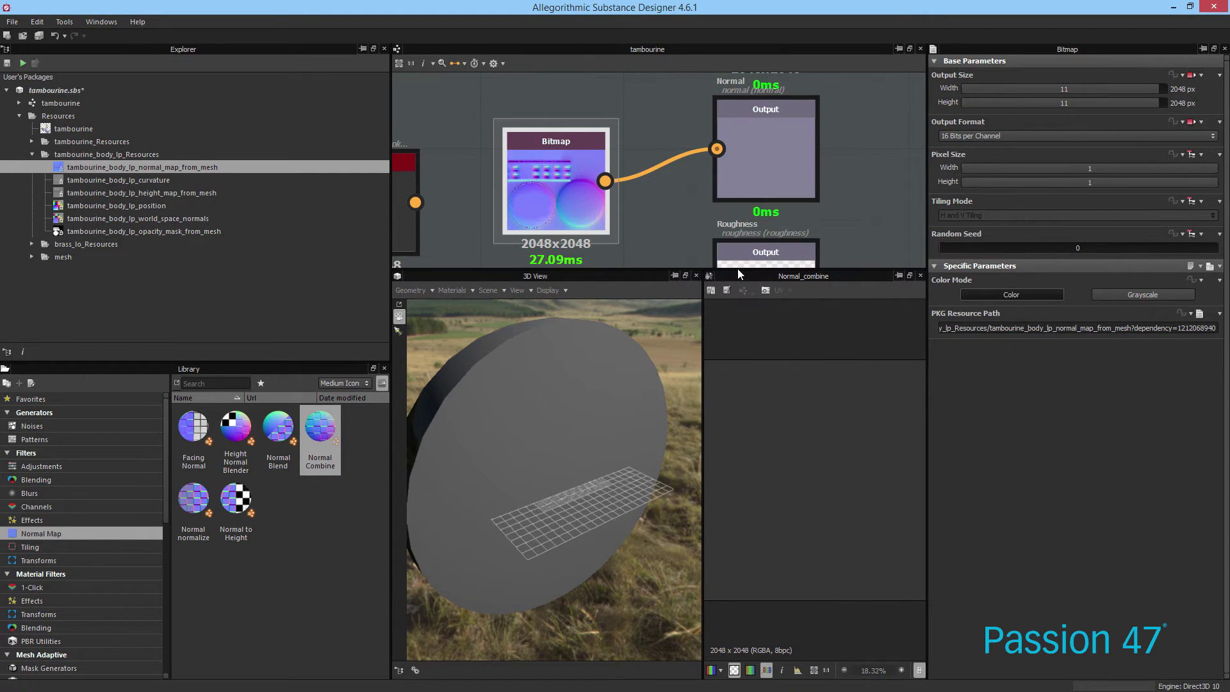
left_click_drag(529, 432, 612, 428)
left_click(74, 129)
left_click_drag(541, 411, 591, 418)
scroll(517, 421, "up", 5)
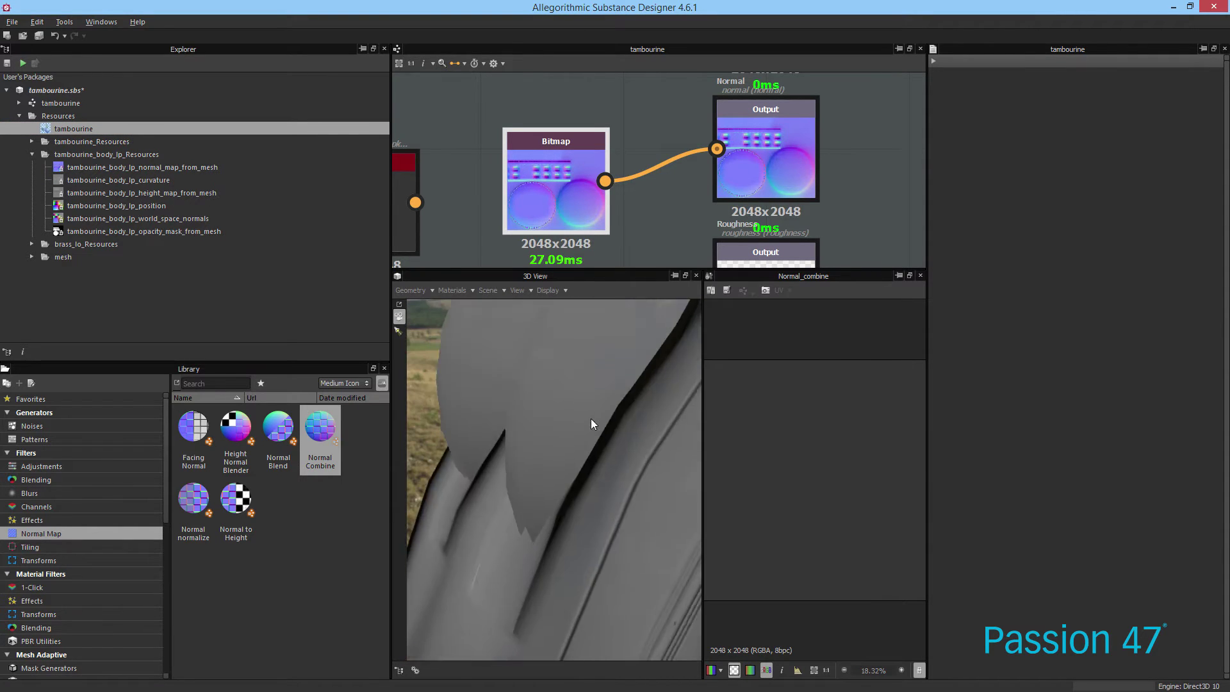
scroll(591, 418, "down", 5)
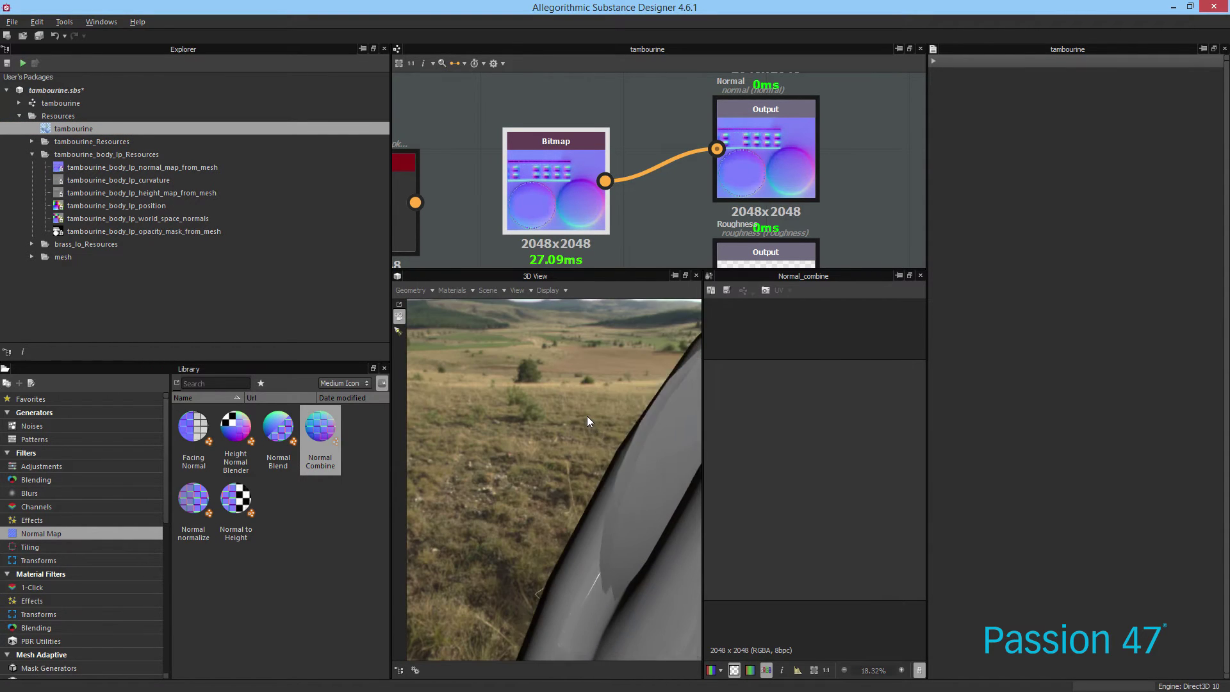
double_click(576, 194)
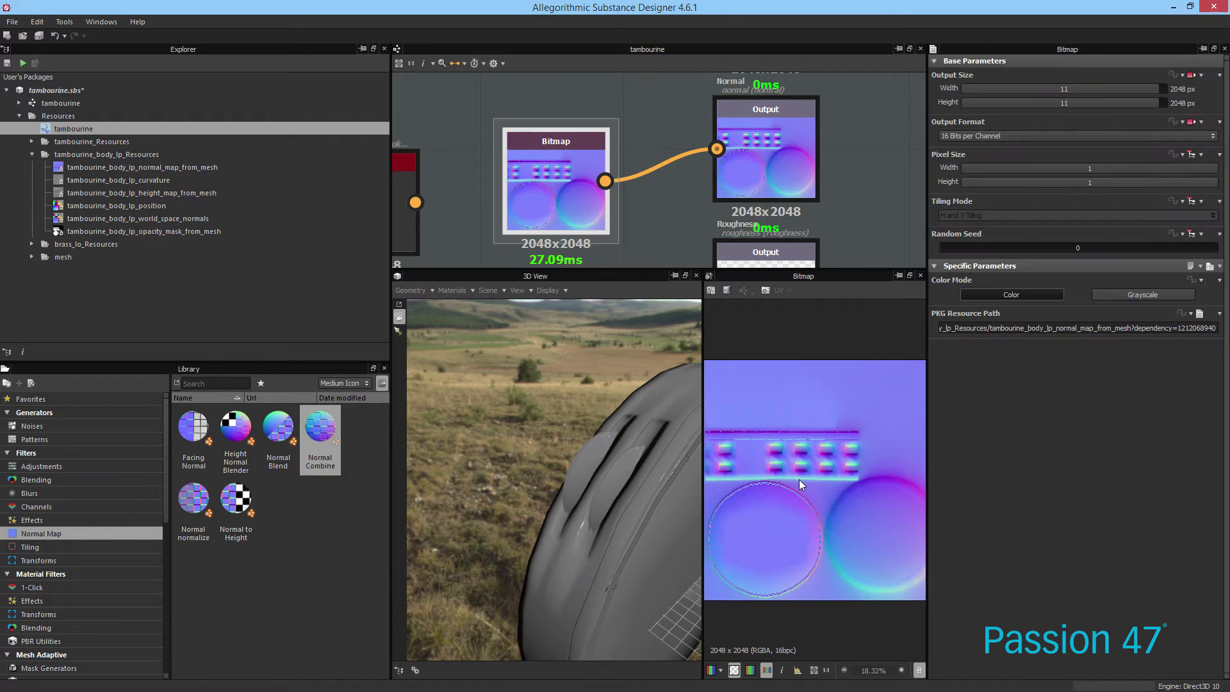
Arrange the body normal map beside Normal Combine and preview the Normal Combine result
scroll(798, 479, "up", 3)
left_click_drag(933, 467, 1101, 455)
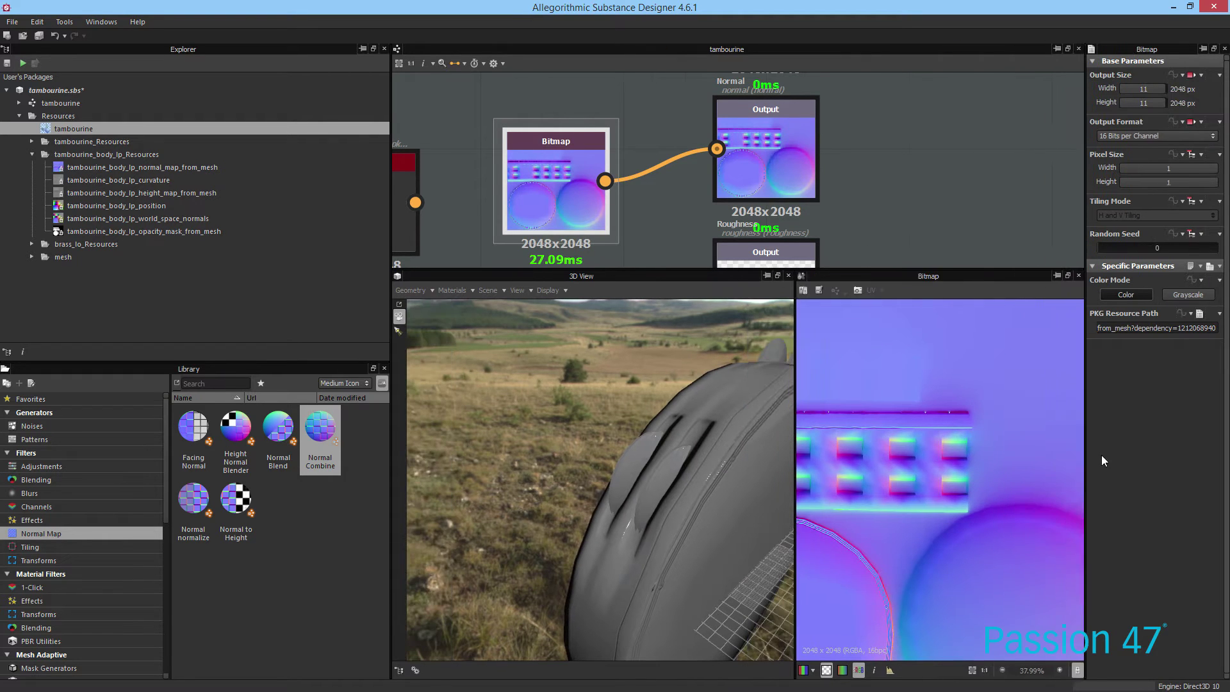
scroll(652, 169, "down", 1)
scroll(651, 169, "down", 1)
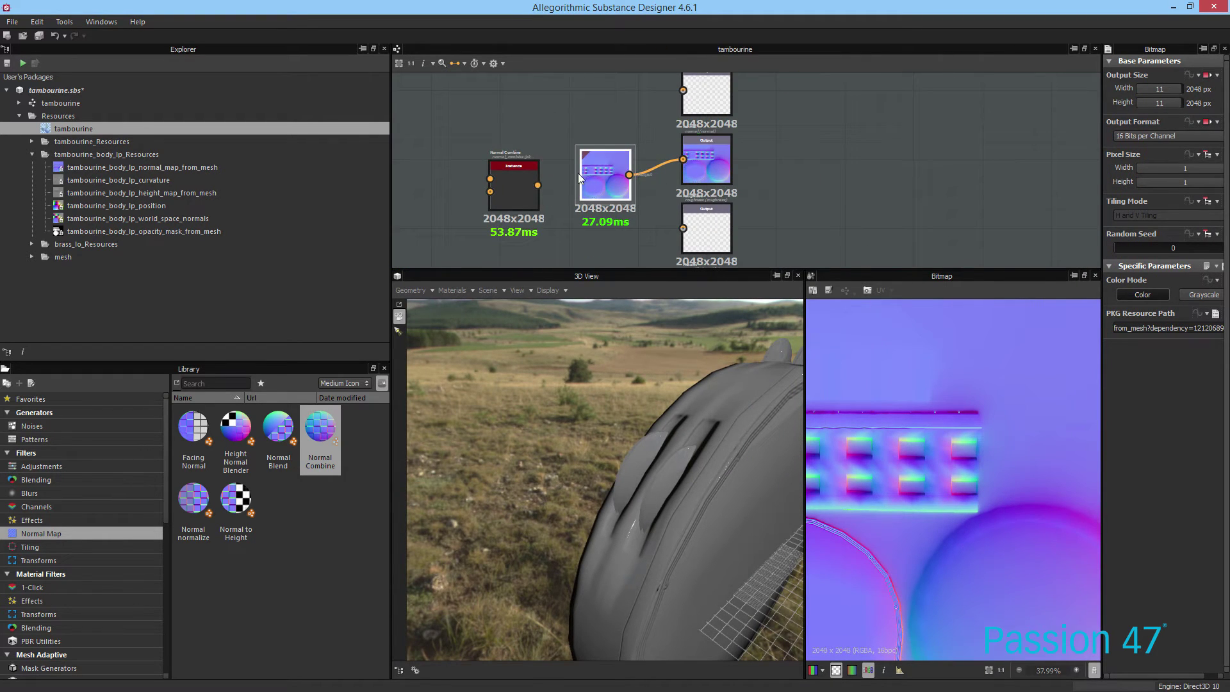
left_click(498, 175)
left_click_drag(586, 179, 683, 159)
double_click(524, 187)
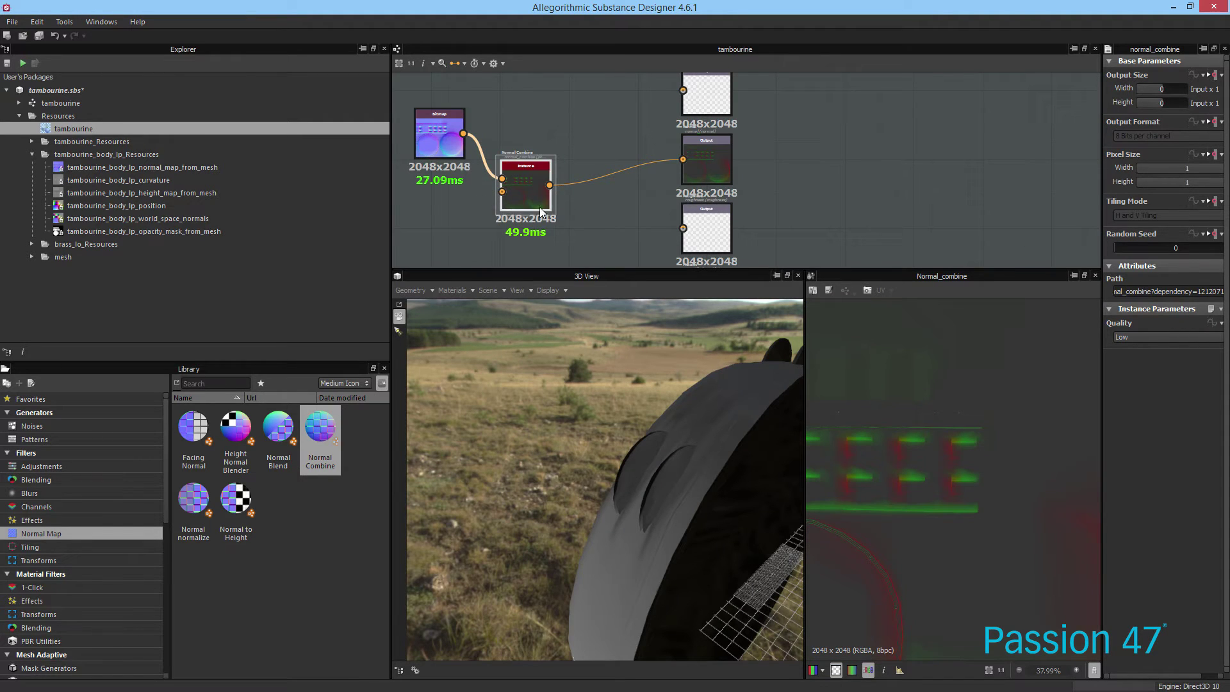
Add brass_lo_normal_map_from_mesh as the second Normal Combine input and inspect the jingle bumps in 3D
left_click(32, 244)
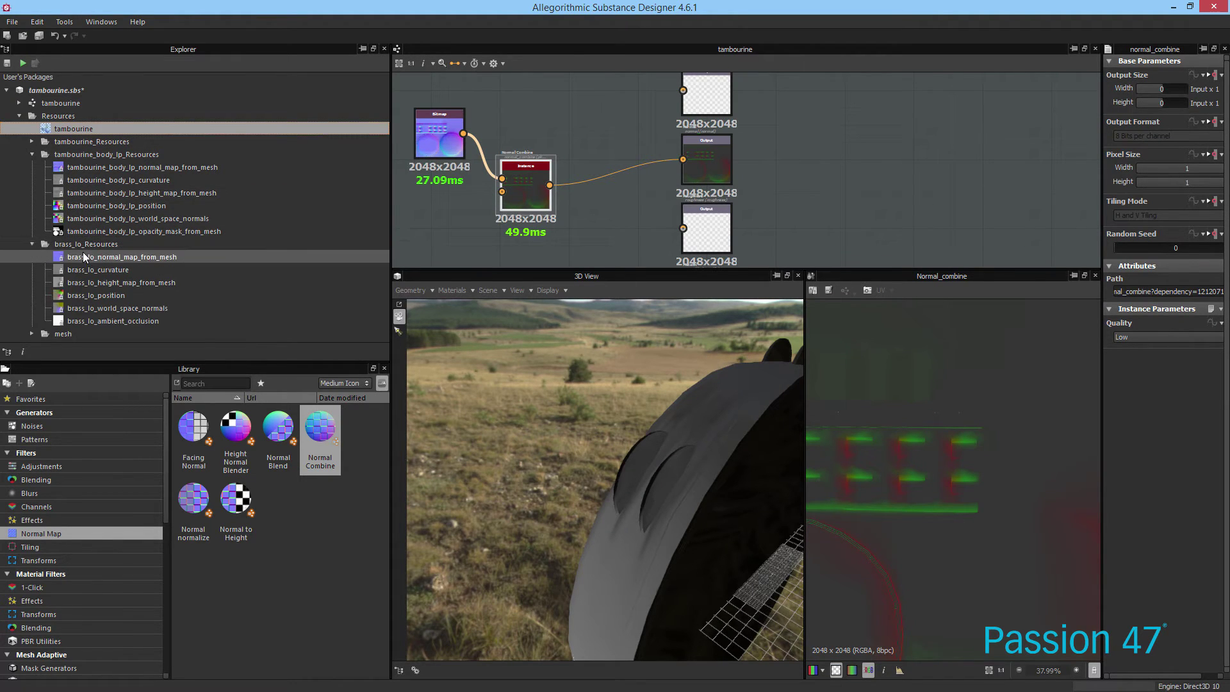
left_click_drag(247, 259, 502, 191)
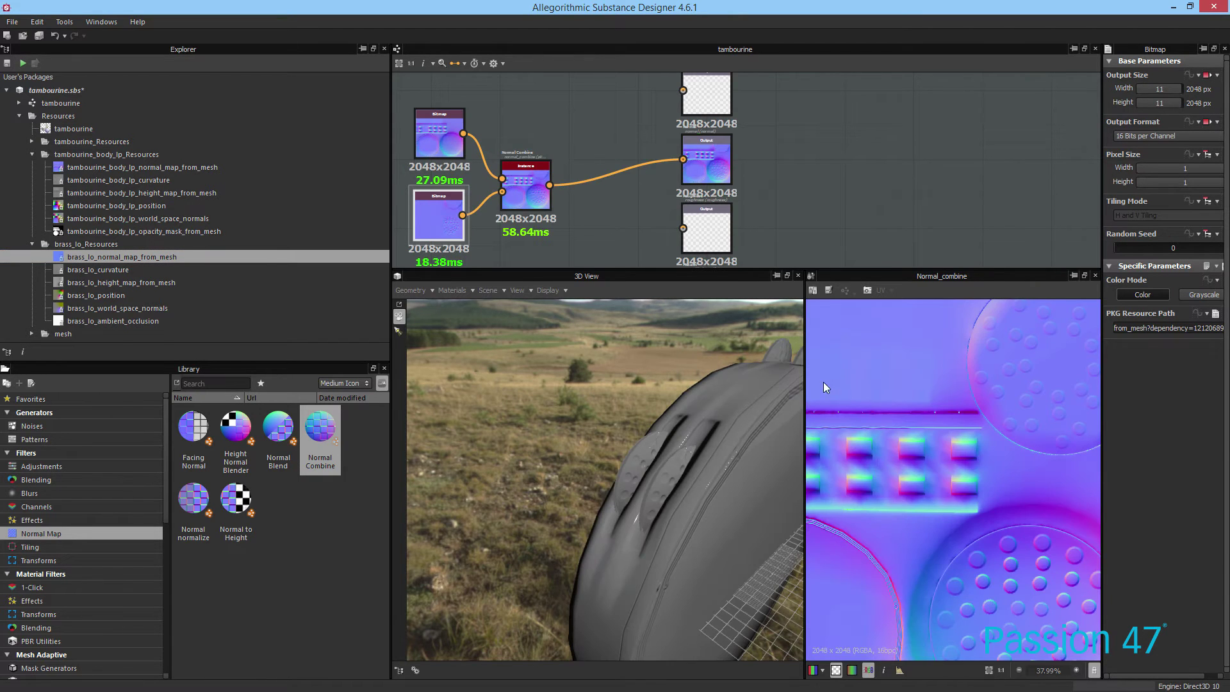
left_click_drag(763, 414, 794, 447)
scroll(1001, 459, "down", 2)
scroll(1001, 459, "up", 1)
left_click_drag(655, 364, 628, 378)
left_click_drag(527, 386, 647, 478)
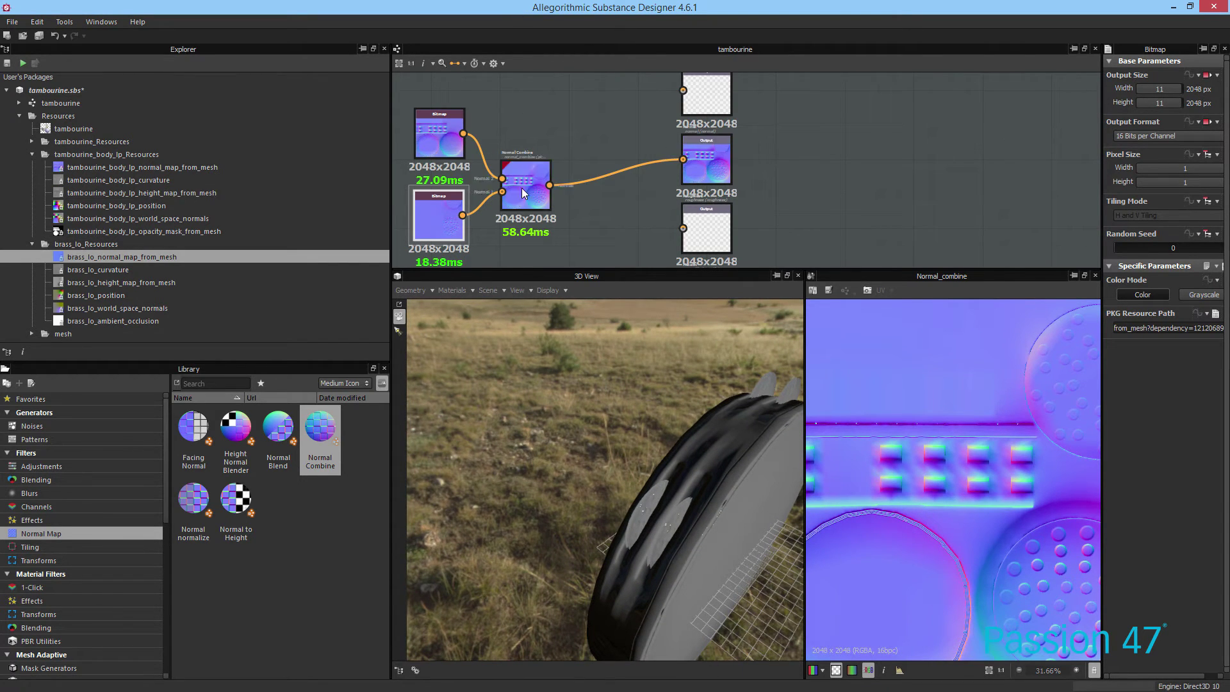
left_click_drag(670, 475, 660, 456)
mouse_move(570, 152)
middle_mouse_down()
mouse_move(624, 233)
mouse_move(590, 160)
middle_mouse_up()
Add a Blend node to the tambourine graph from the context menu
right_click(583, 148)
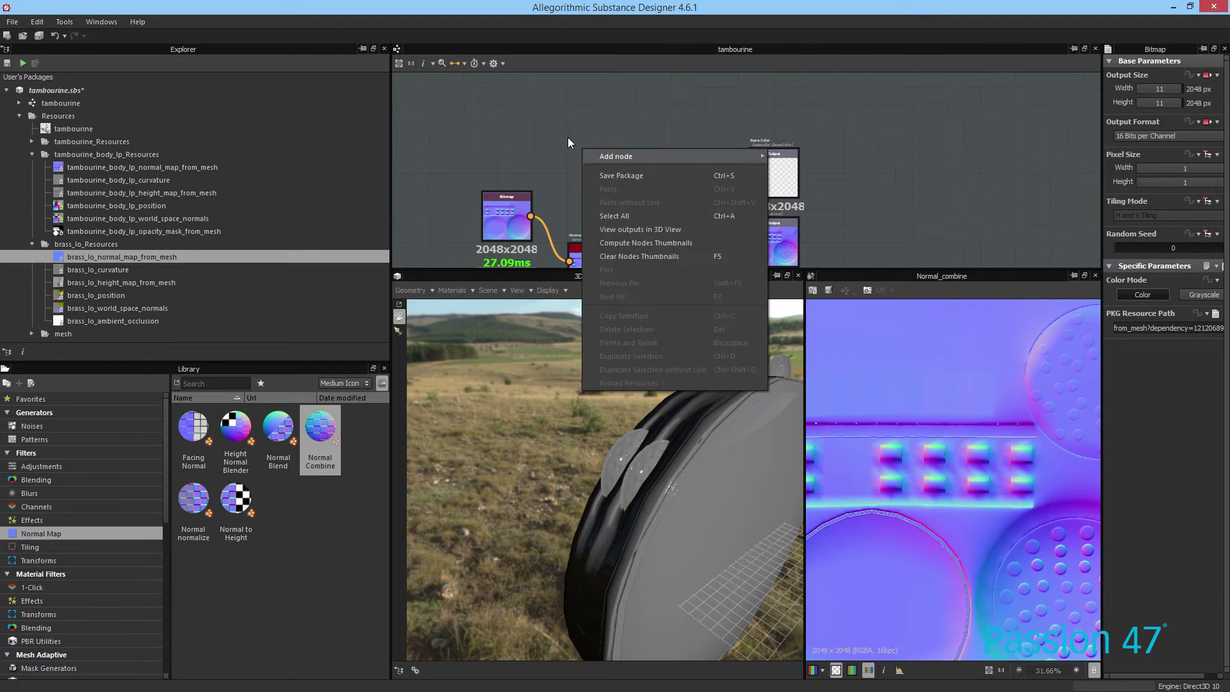
right_click(570, 136)
right_click(575, 135)
mouse_move(609, 144)
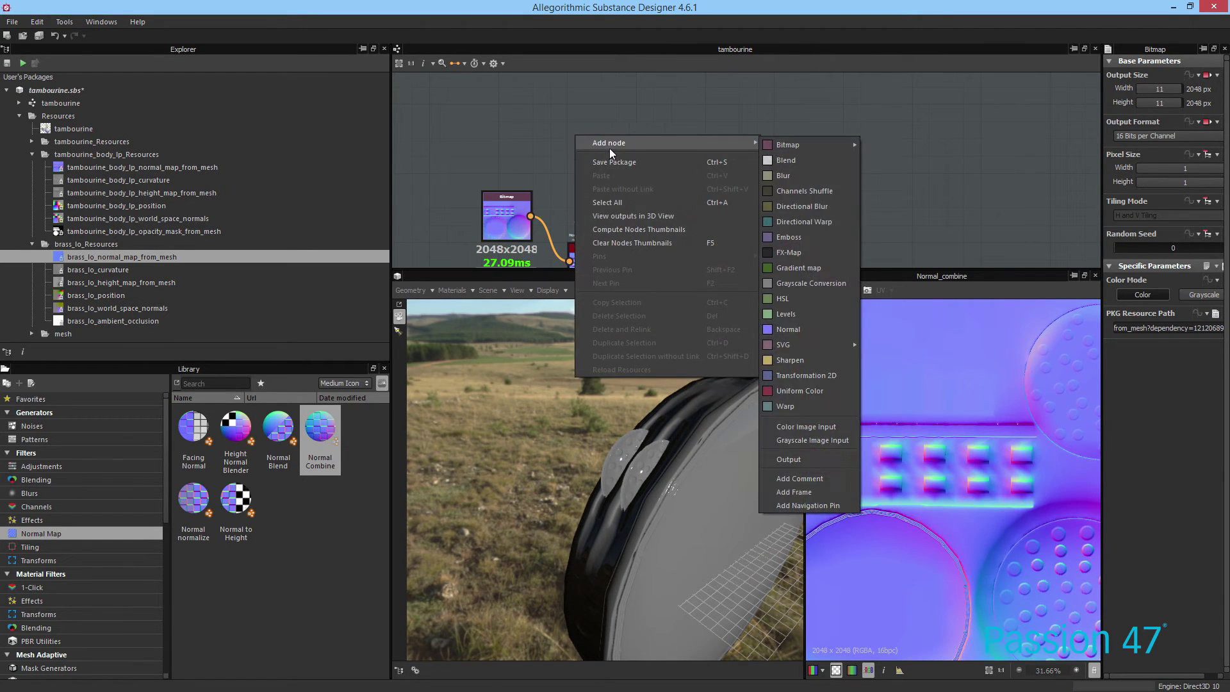
left_click(809, 161)
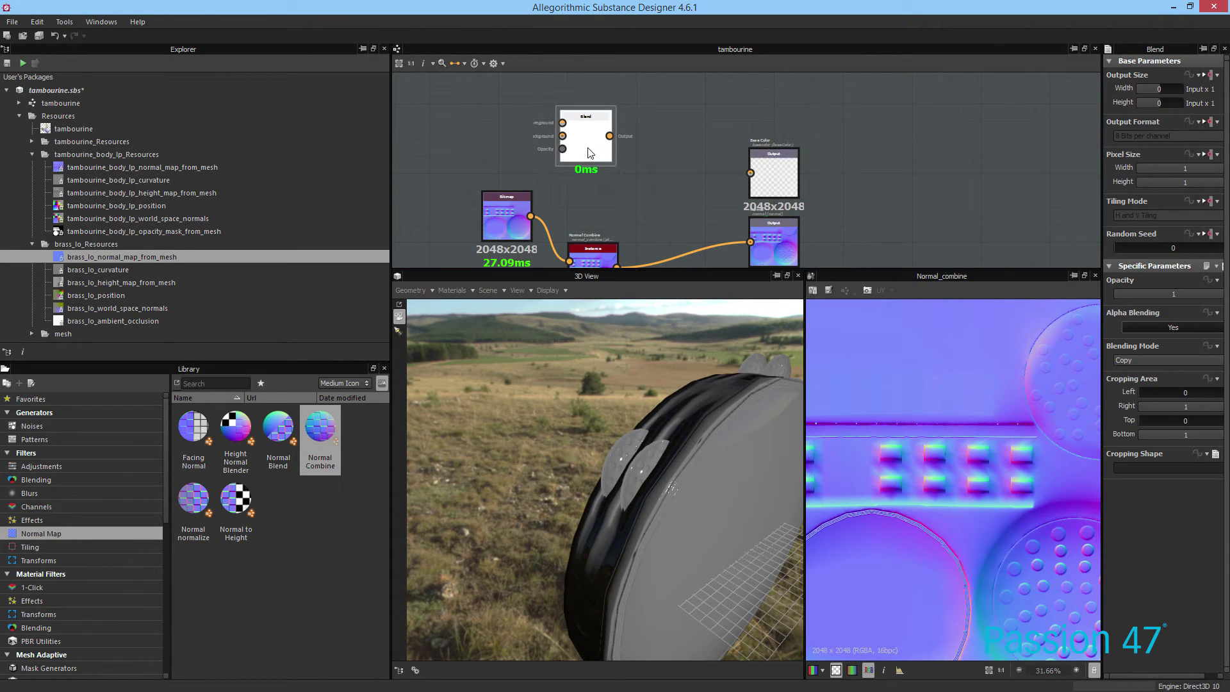
left_click_drag(590, 152, 581, 147)
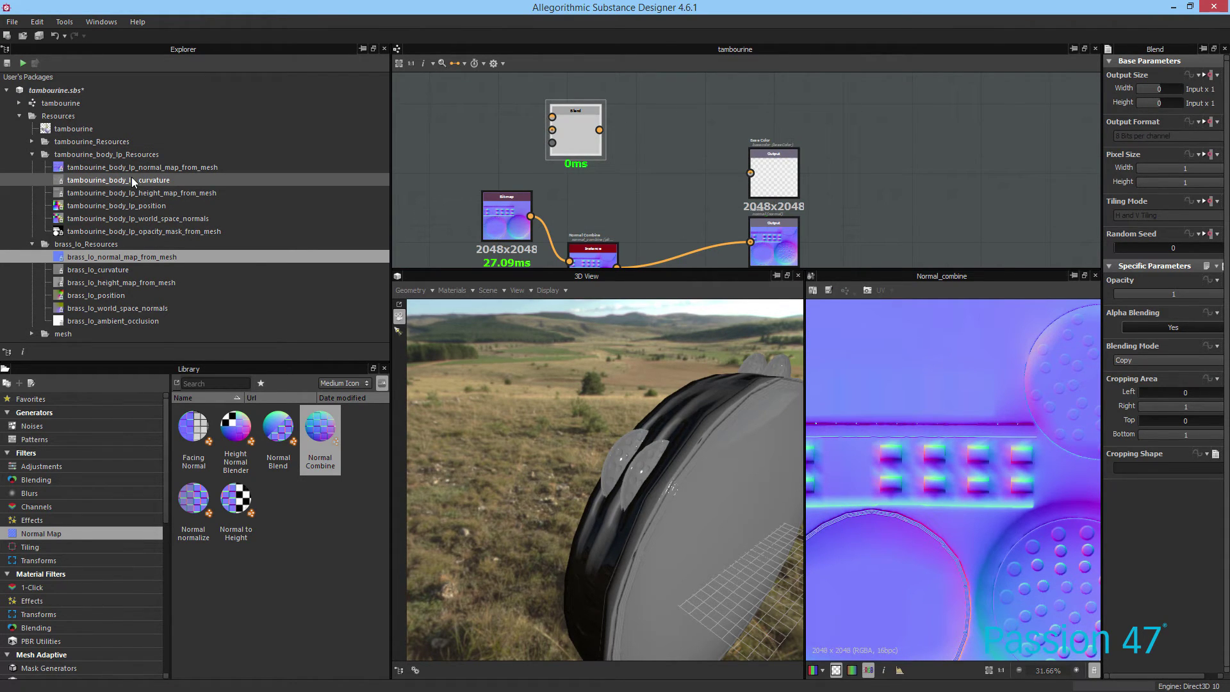
Bring tambourine_body_lp_curvature and brass_lo_curvature into the graph and preview each
left_click_drag(132, 178, 413, 111)
double_click(492, 163)
left_click_drag(151, 273, 434, 193)
double_click(454, 203)
left_click_drag(442, 135, 432, 129)
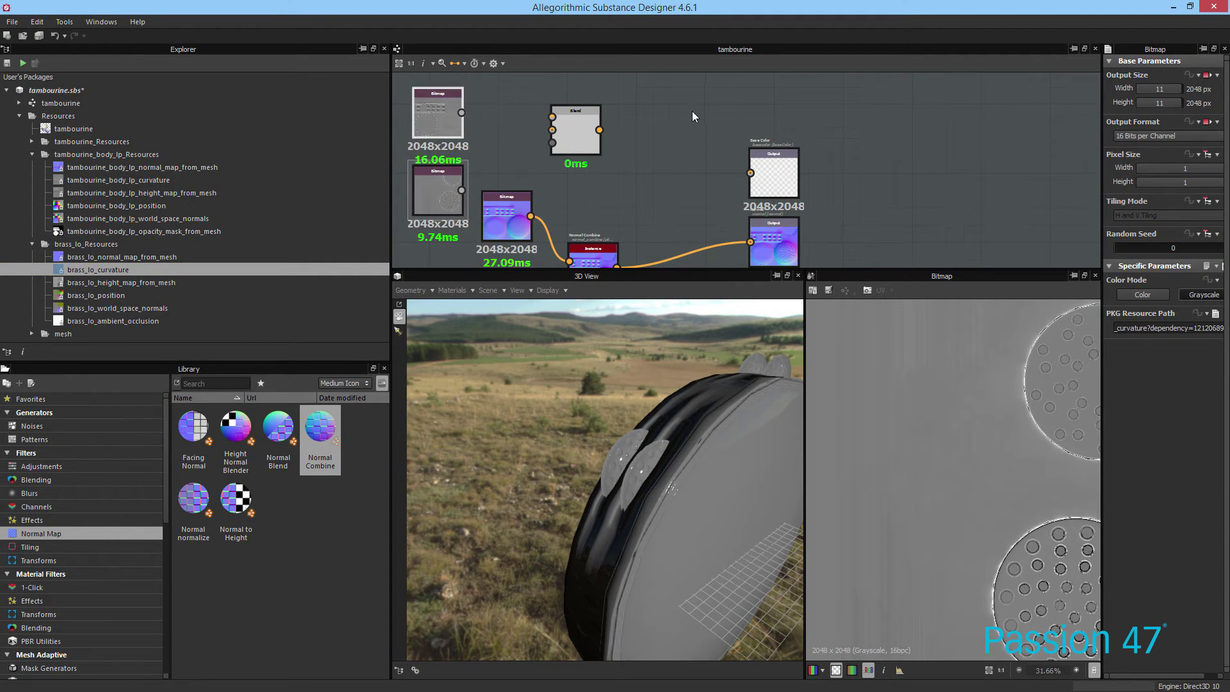
Wire both curvature bitmaps into the Blend inputs and preview the grayscale result
left_click_drag(575, 131, 541, 132)
left_click_drag(462, 112, 461, 190)
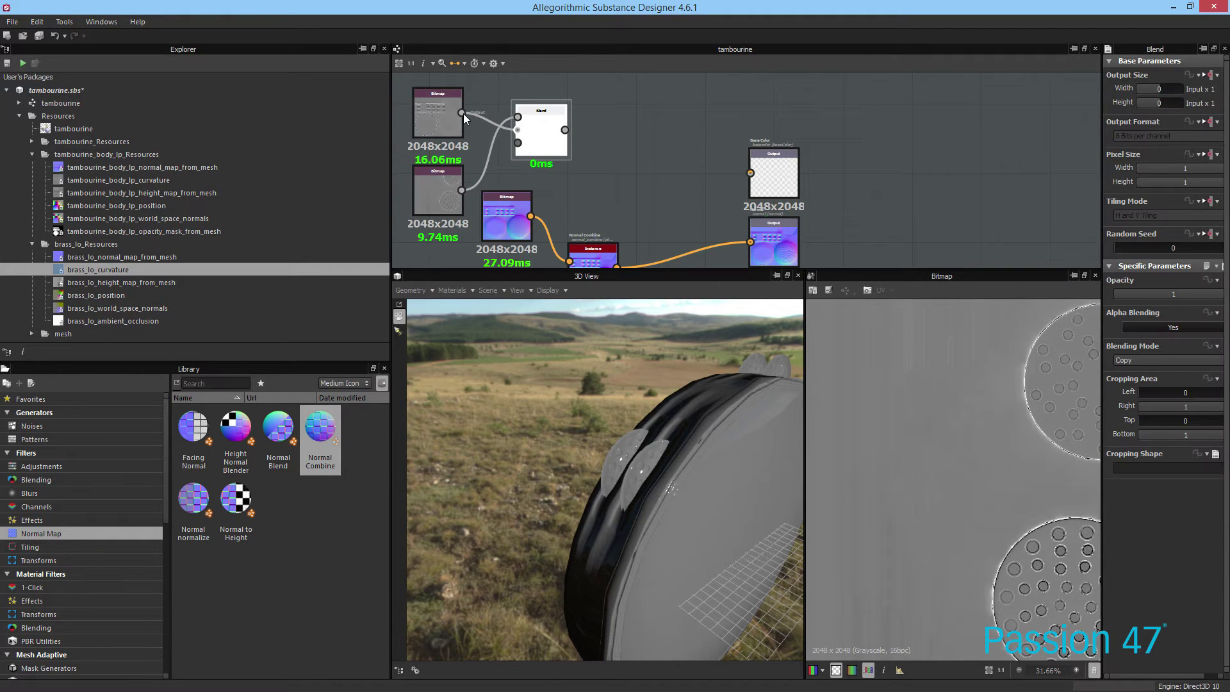
left_click_drag(464, 114, 518, 130)
double_click(542, 132)
scroll(920, 525, "down", 3)
scroll(920, 526, "up", 2)
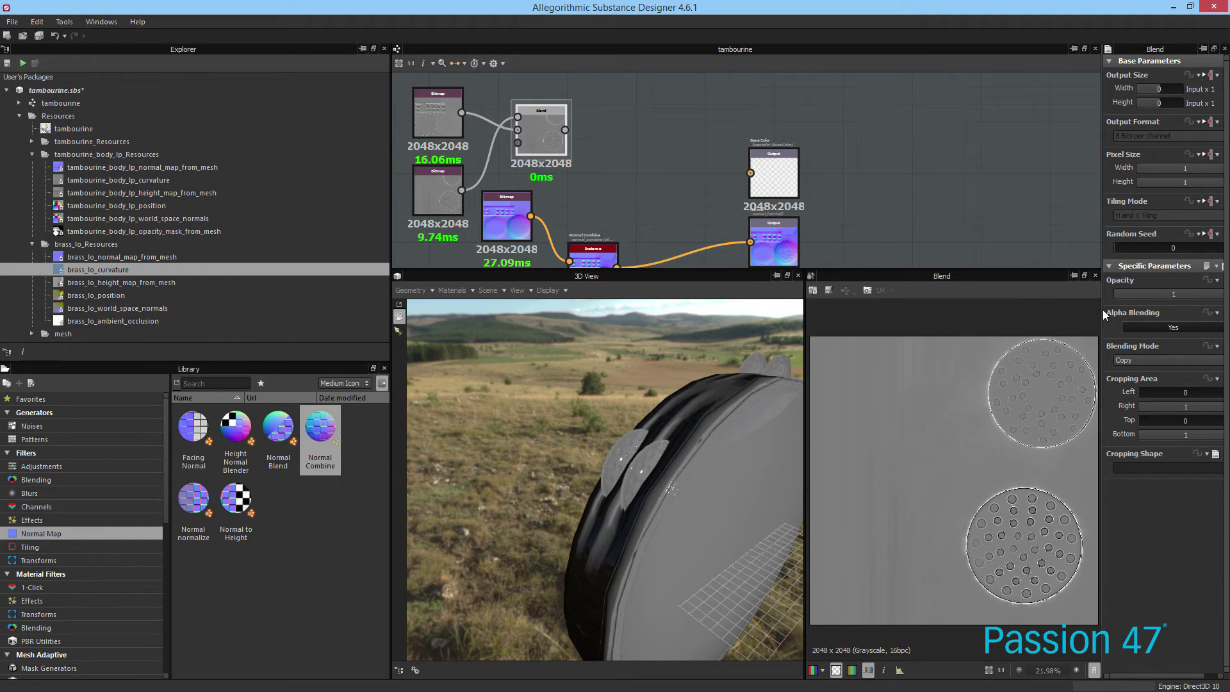
left_click_drag(1105, 314, 1045, 314)
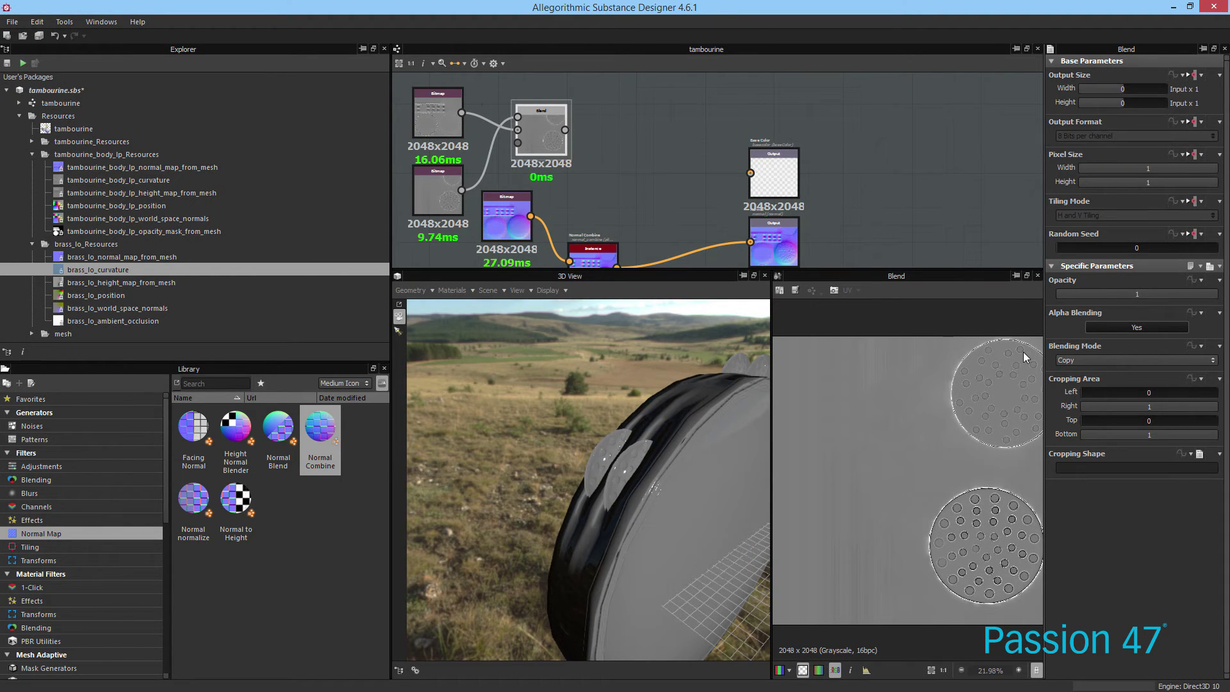
Try the Add (Linear Dodge), Add Sub and Multiply blending modes on the Blend node
type("blend")
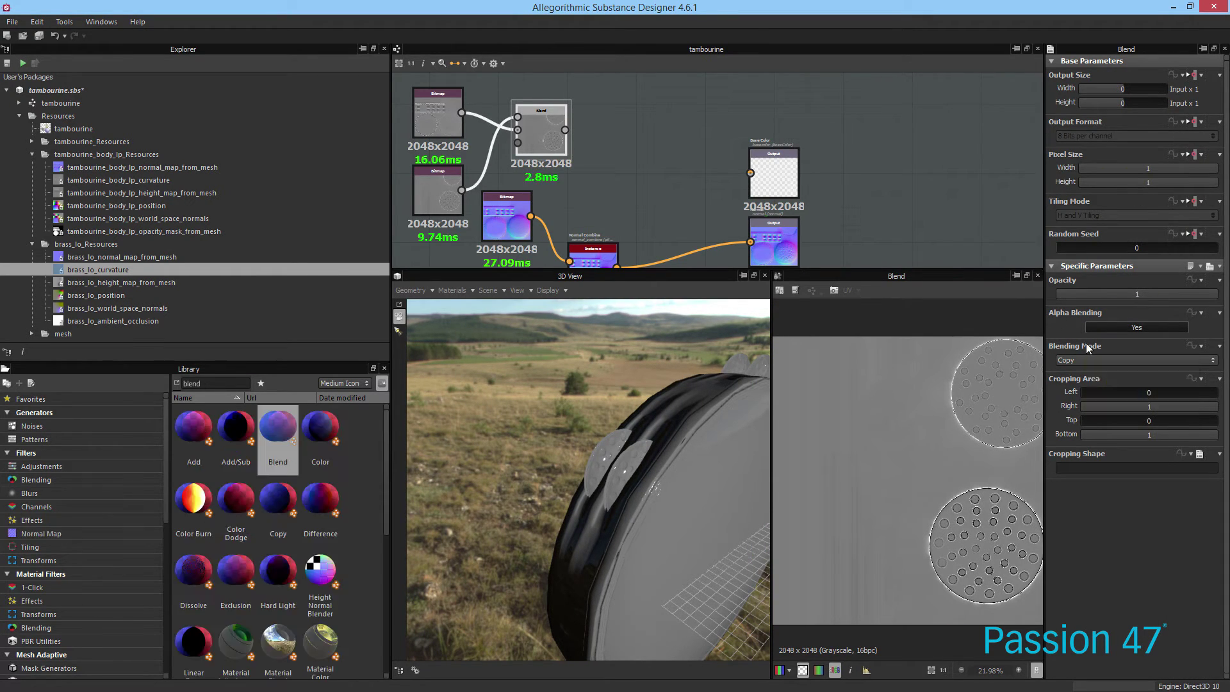
left_click(1077, 360)
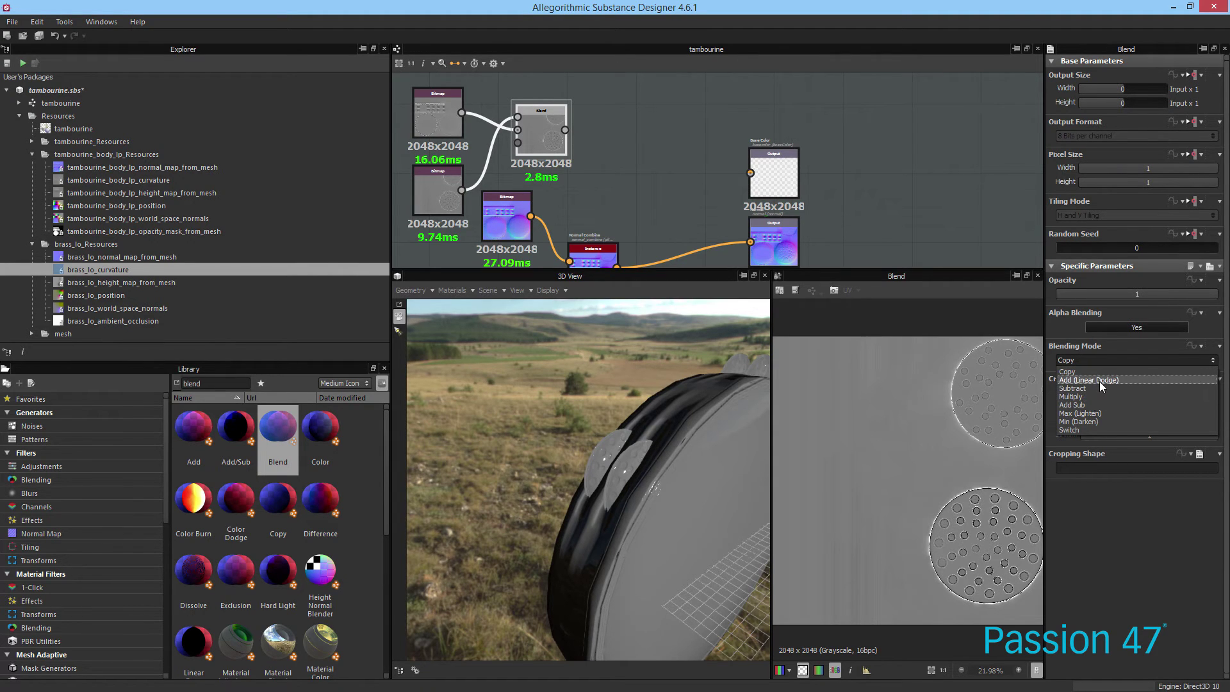
left_click(1100, 381)
left_click(1113, 360)
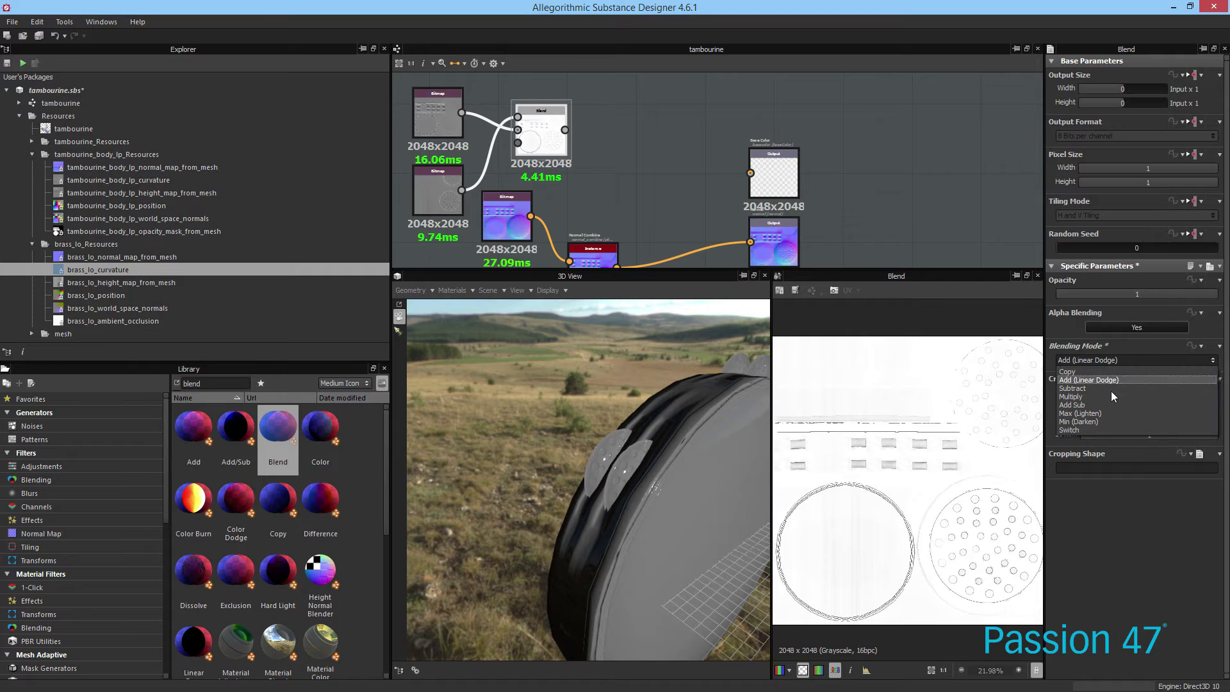
left_click(1110, 406)
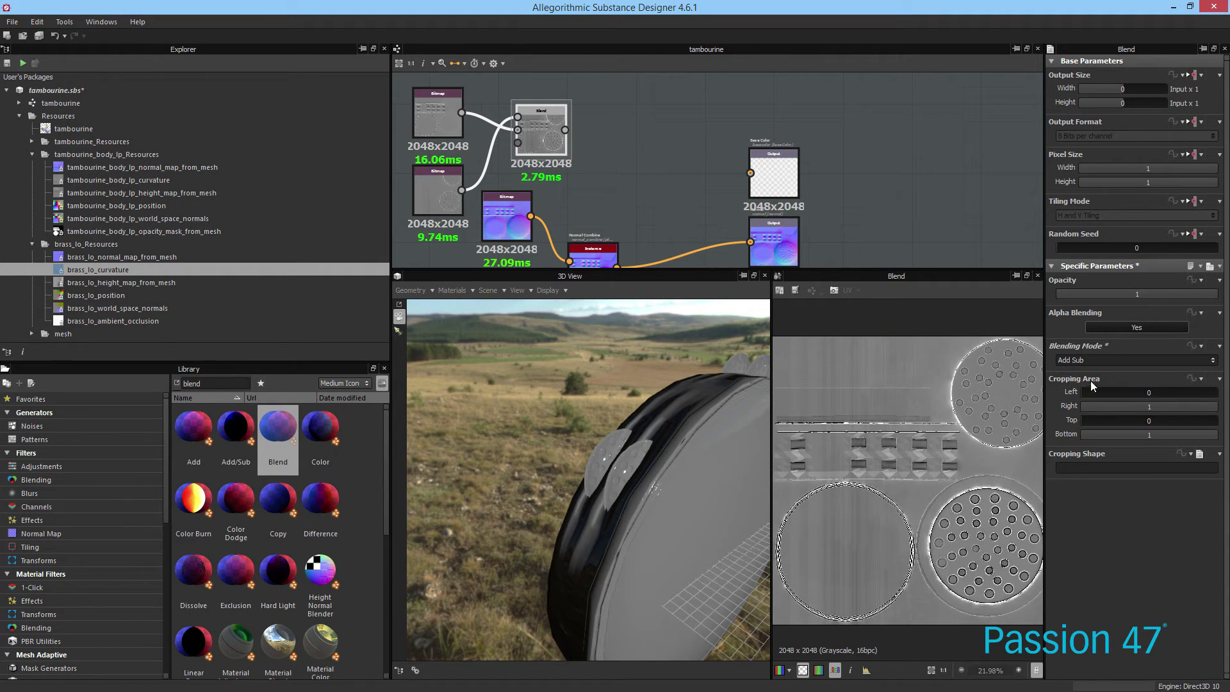
left_click(1096, 359)
left_click(1092, 397)
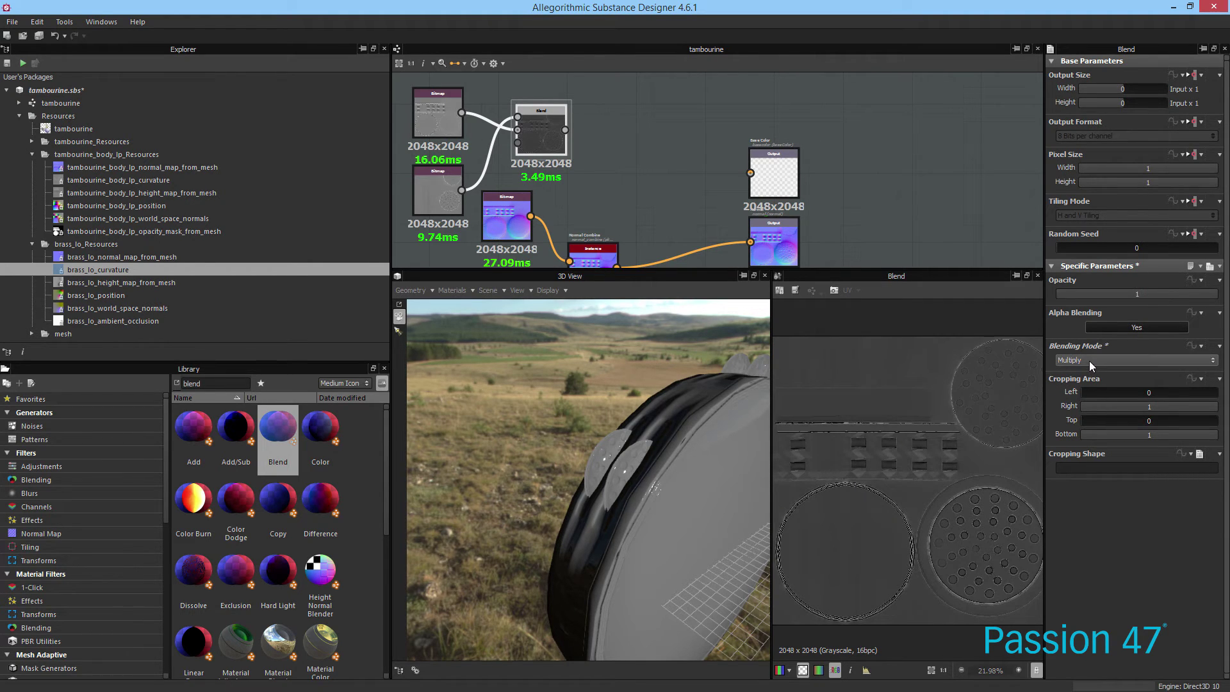
left_click(431, 185)
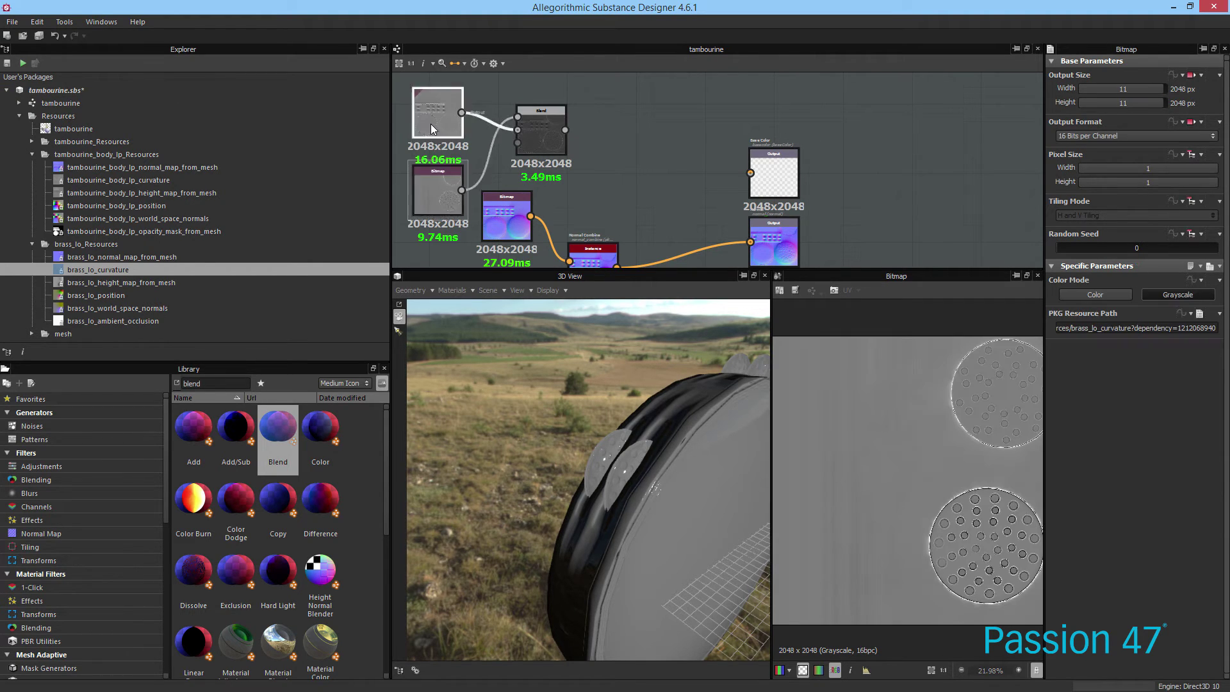
left_click(432, 177)
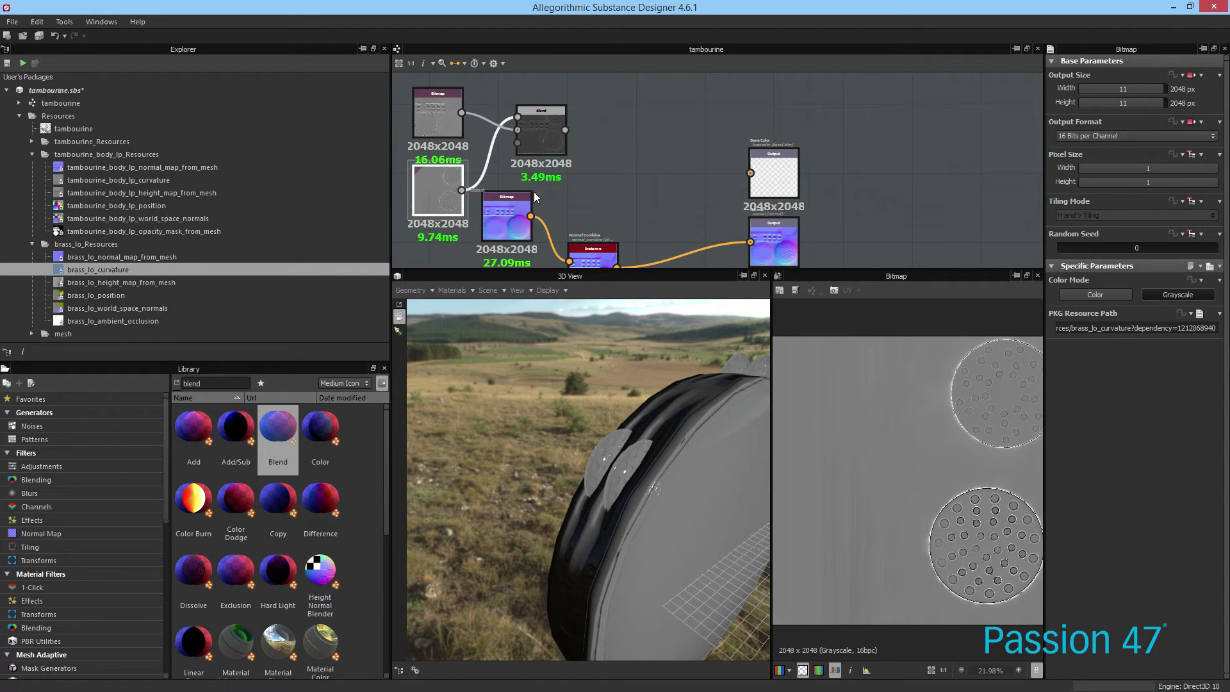
Set the Blend node to Add Sub with opacity 0.64 and preview it
left_click(547, 143)
left_click(1128, 360)
left_click(1128, 403)
left_click(1123, 359)
double_click(545, 138)
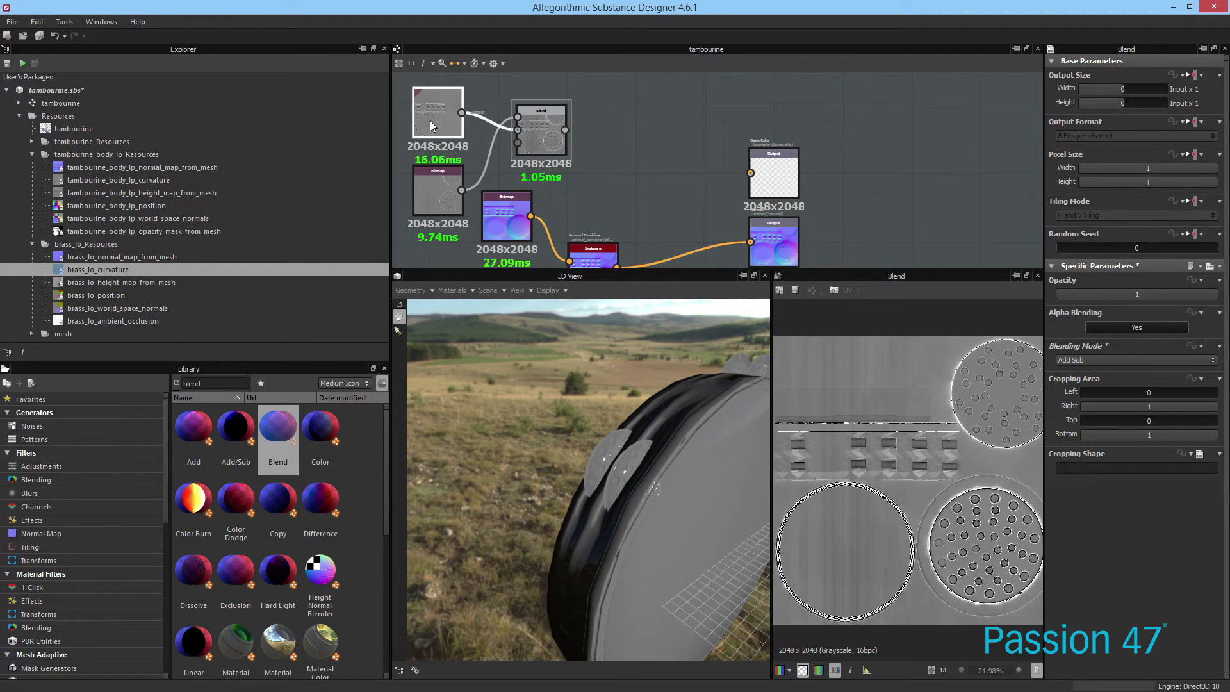
double_click(441, 203)
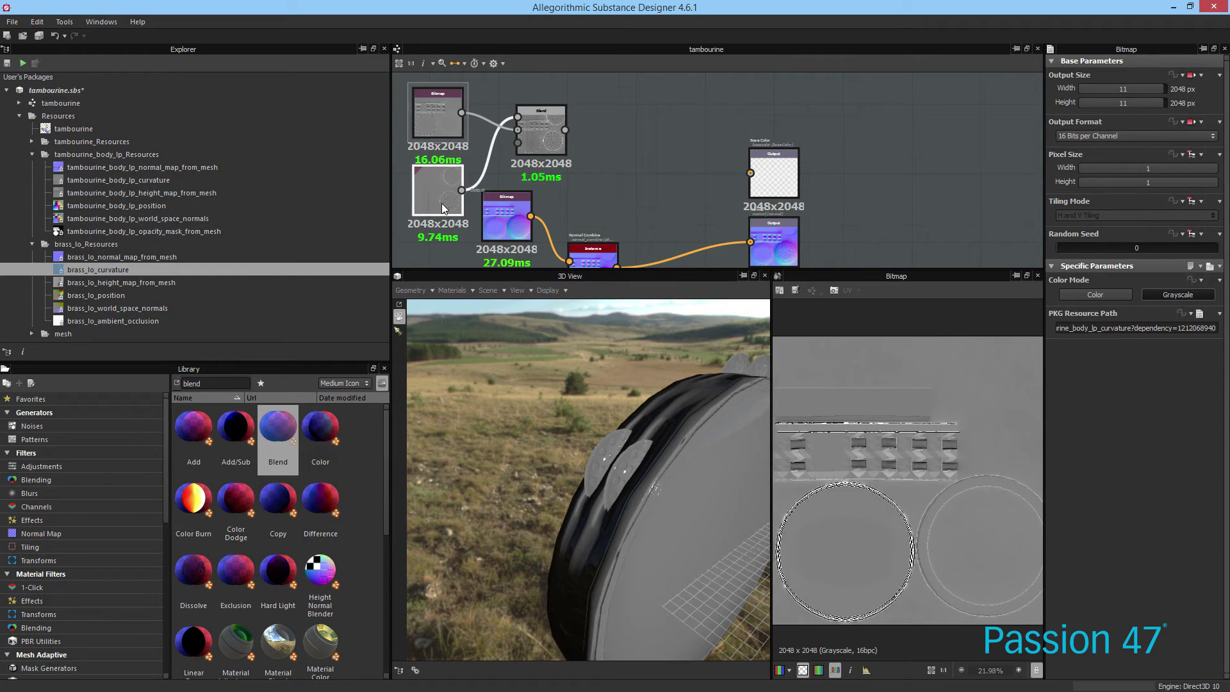
double_click(524, 143)
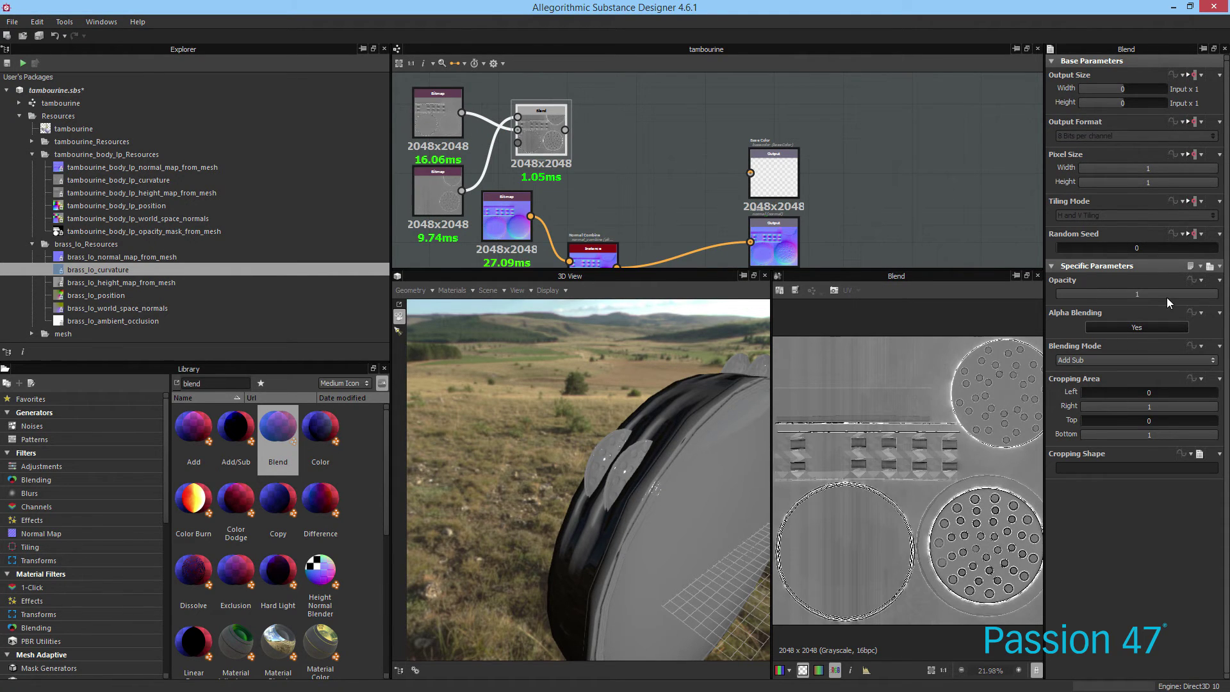
left_click_drag(1162, 294, 1136, 293)
Move the Blend node further right and spread the curvature Bitmap nodes apart
left_click(434, 197)
left_click_drag(542, 124, 644, 119)
left_click_drag(506, 218, 509, 249)
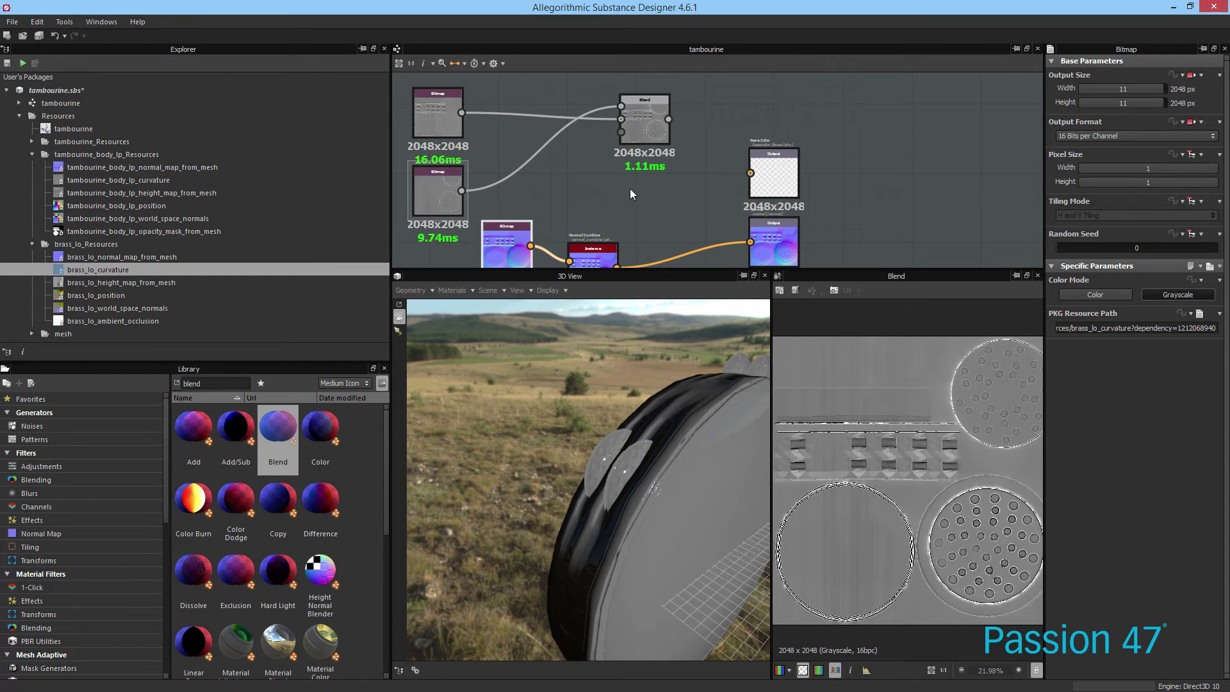
scroll(847, 477, "up", 3)
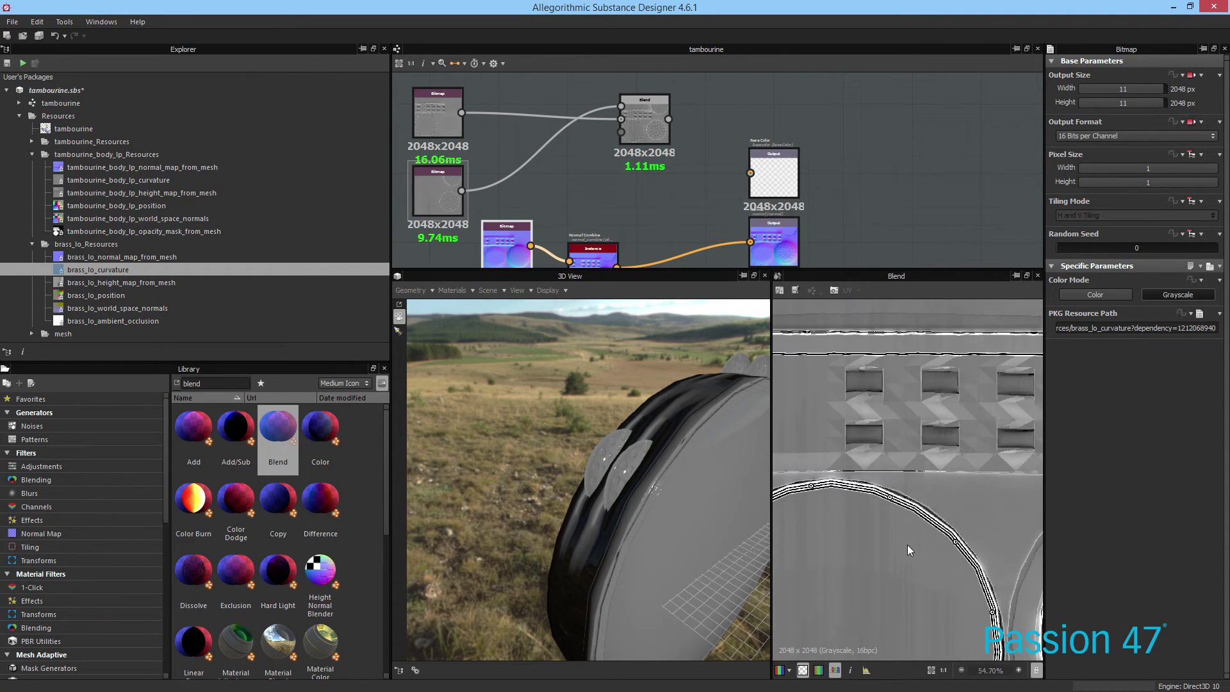
scroll(907, 543, "down", 3)
mouse_move(431, 165)
left_mouse_down()
mouse_move(465, 173)
mouse_move(423, 173)
left_mouse_up()
left_click(633, 195)
right_click(532, 182)
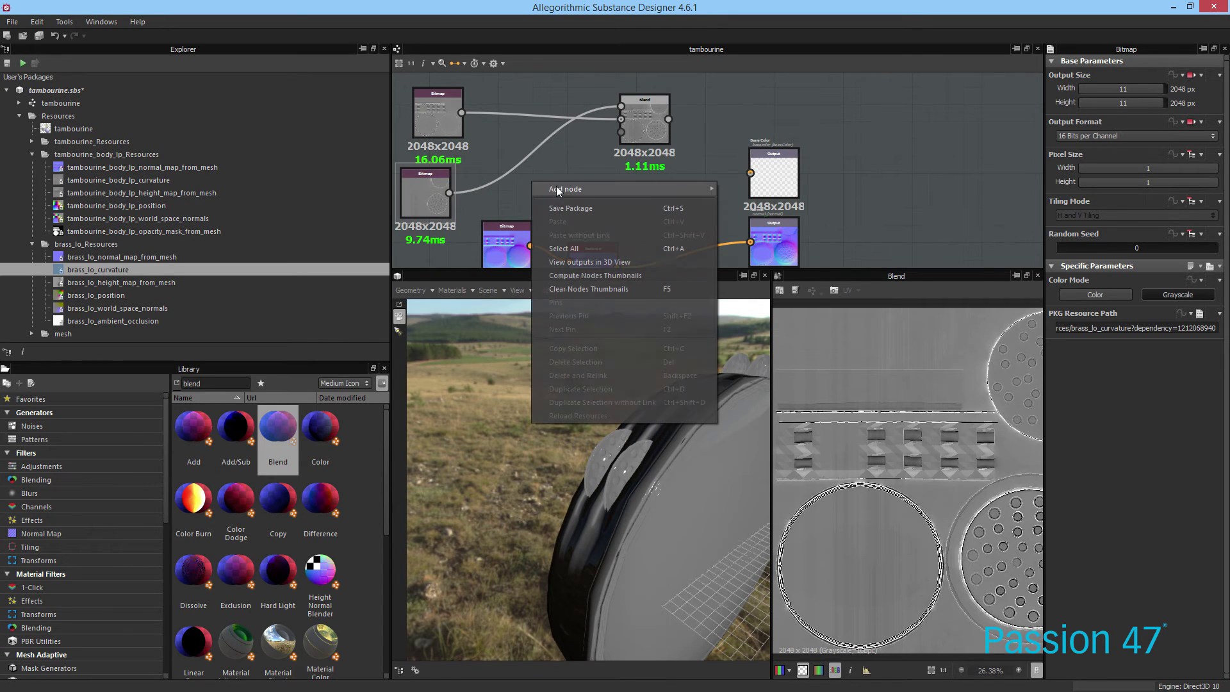
left_click(509, 199)
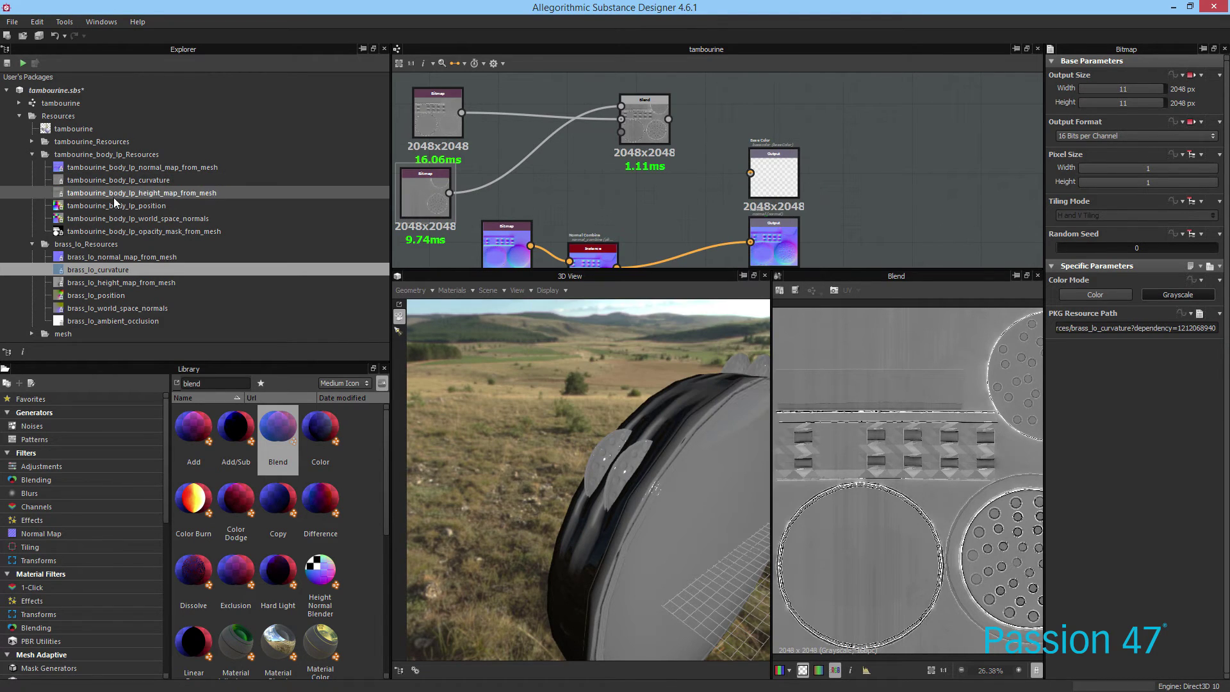
Set both curvature Bitmap nodes' output size inheritance to Relative to Parent
left_click(32, 142)
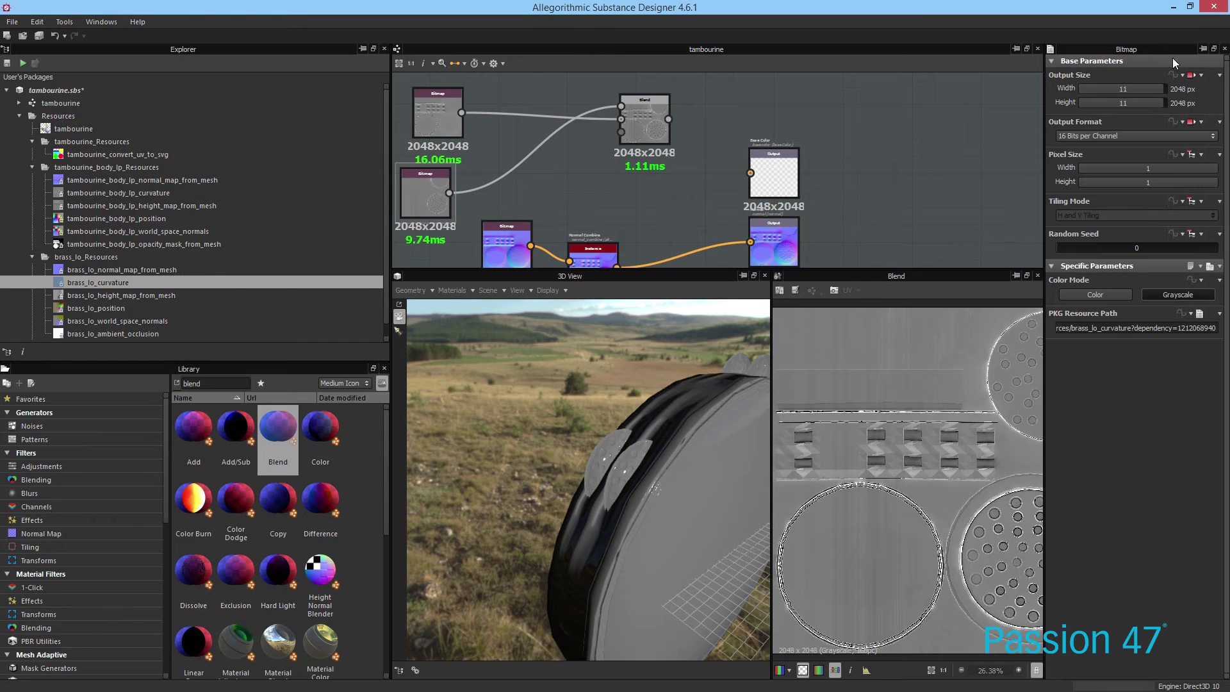
left_click_drag(1129, 95, 1129, 91)
left_click(1201, 75)
left_click(1202, 99)
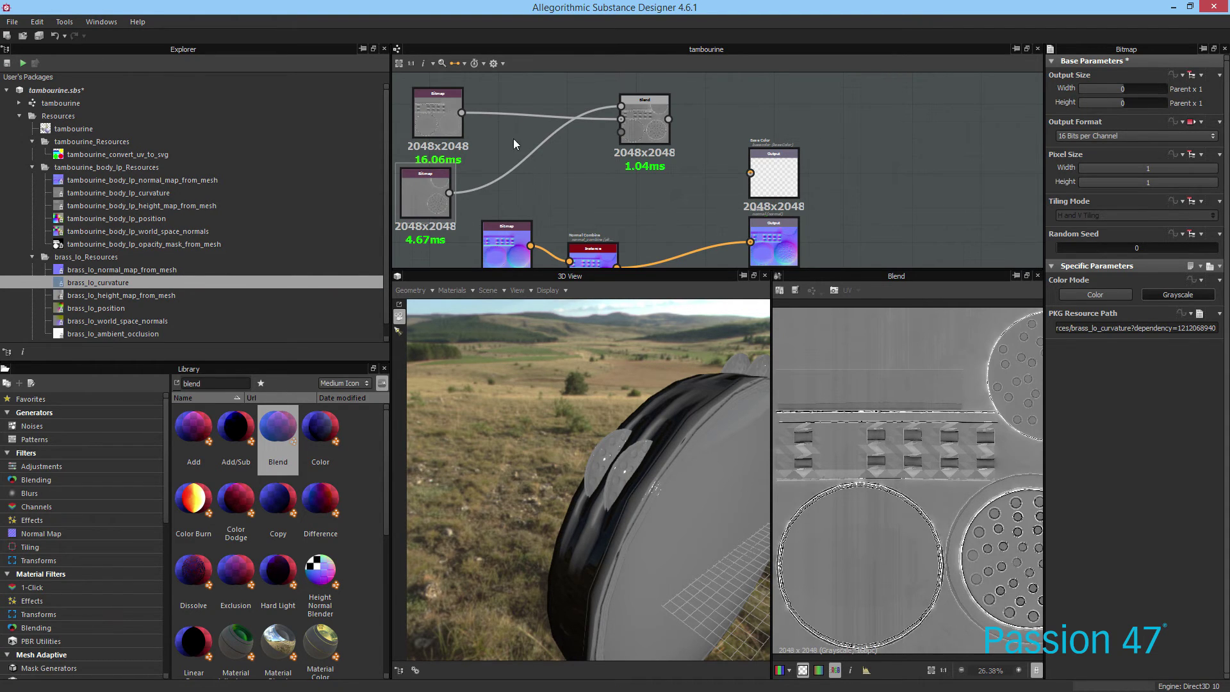
left_click(433, 123)
left_click(1201, 75)
left_click(1196, 93)
left_click(410, 209)
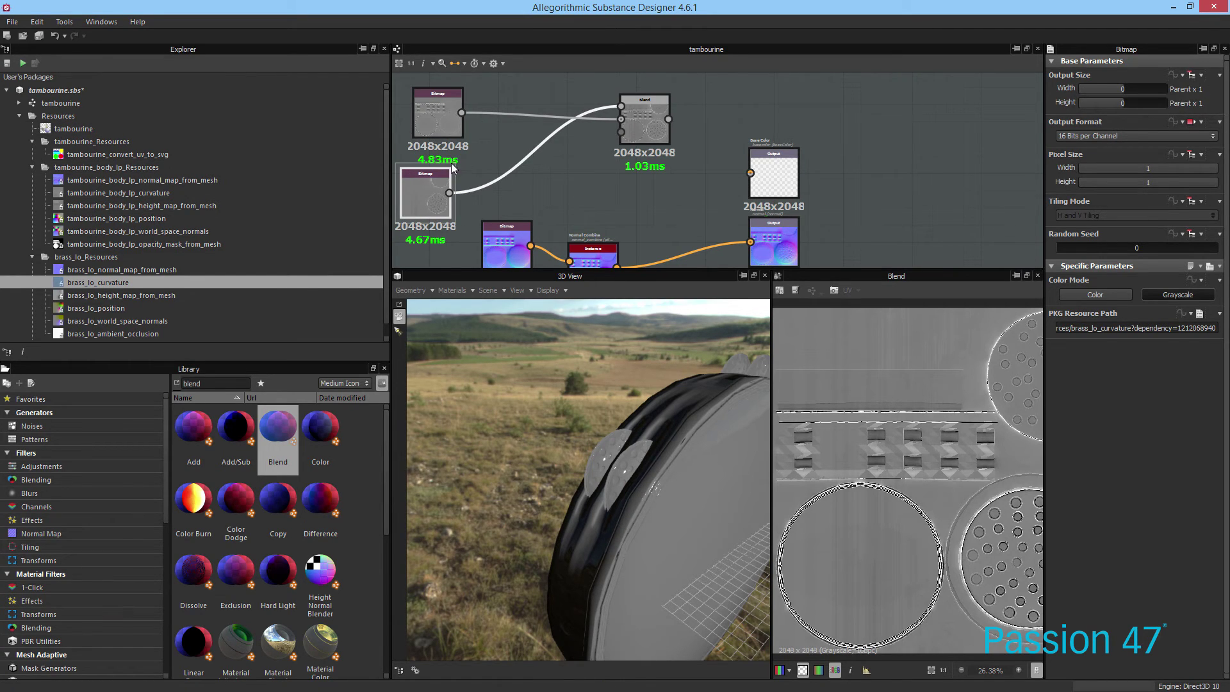
Set the graph's Output Size to Relative to Parent, width and height both 2 (Parent x 4)
left_click(652, 202)
scroll(653, 202, "down", 1)
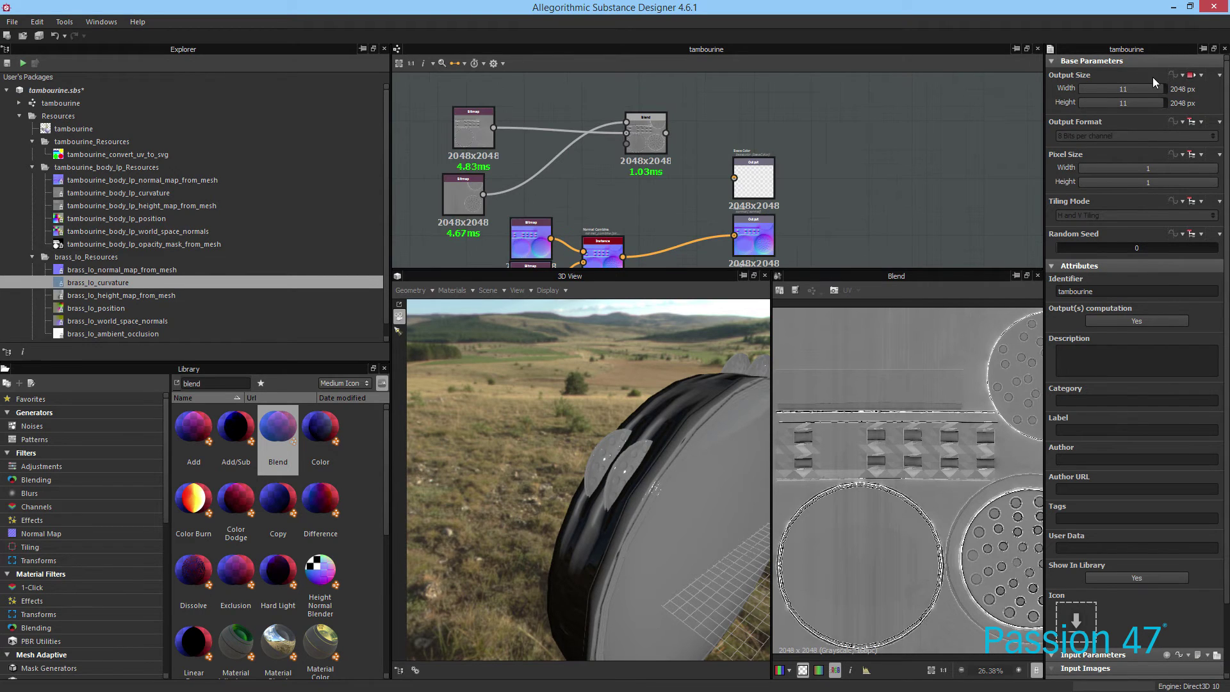
left_click(1129, 90)
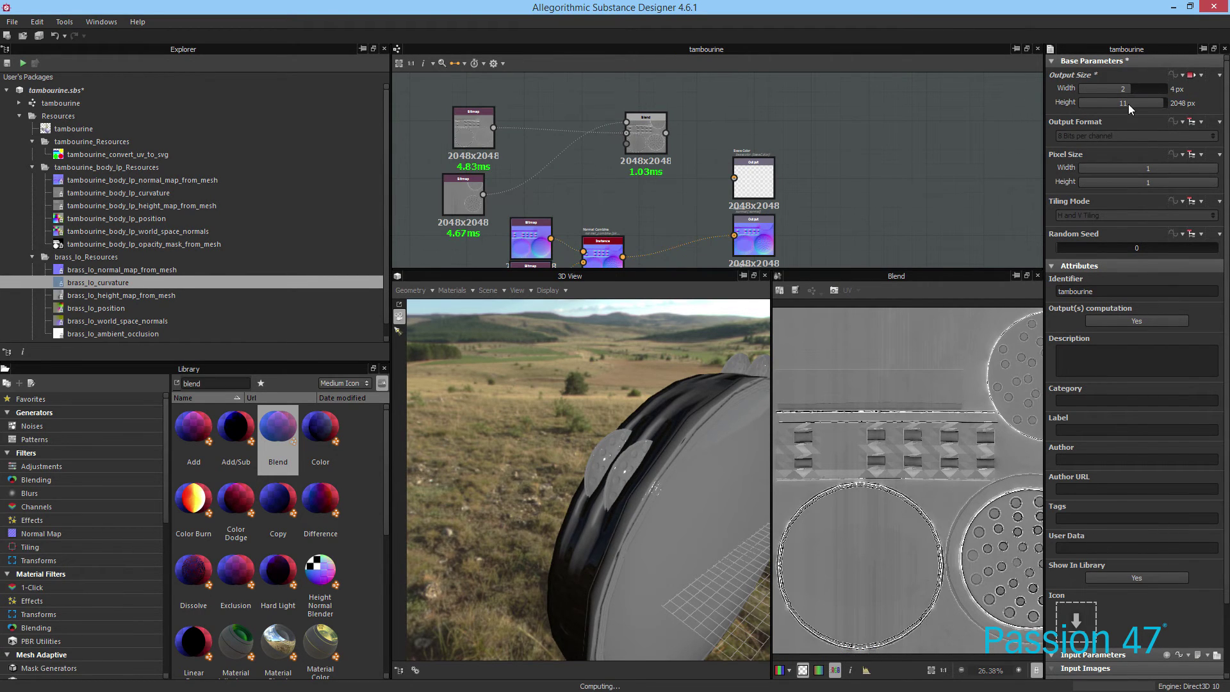
left_click(1129, 104)
left_click(1140, 101)
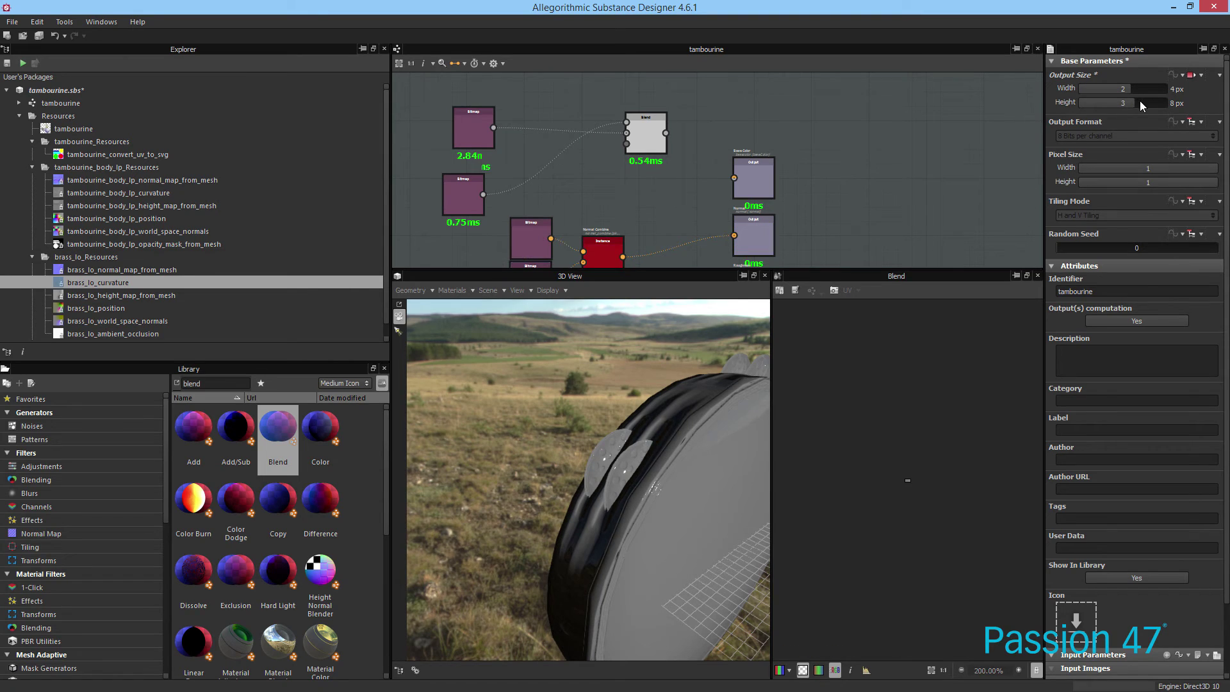
left_click(1135, 90)
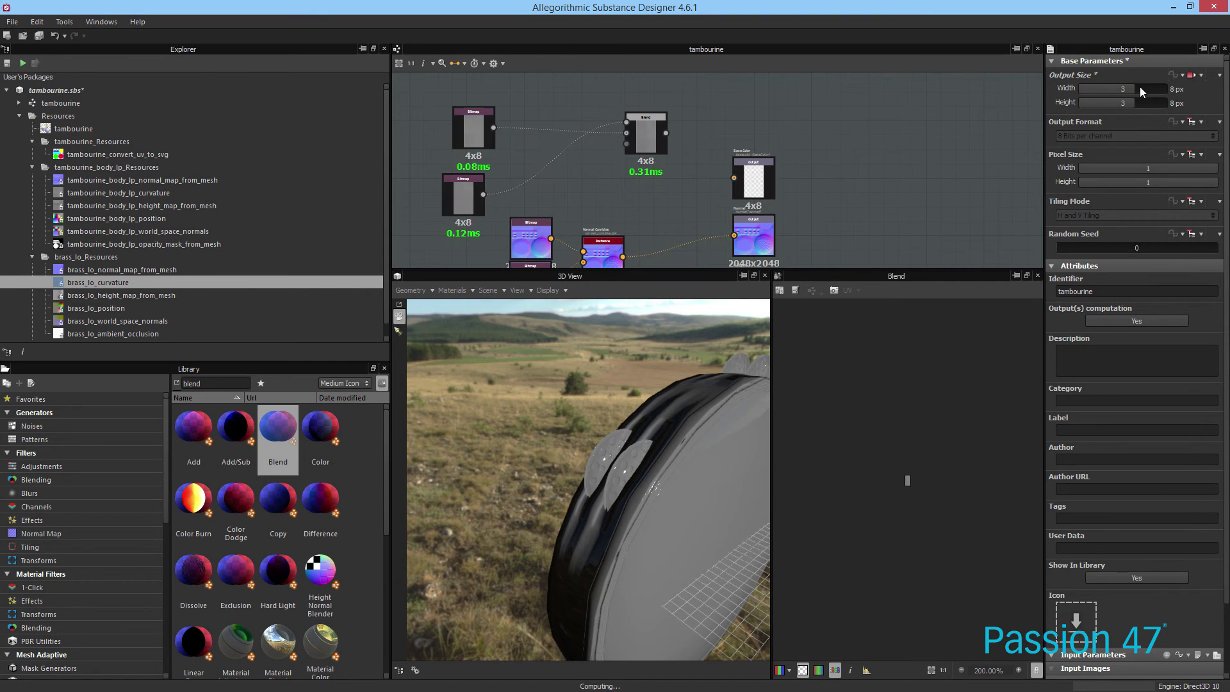
left_click(1197, 75)
left_click(1179, 91)
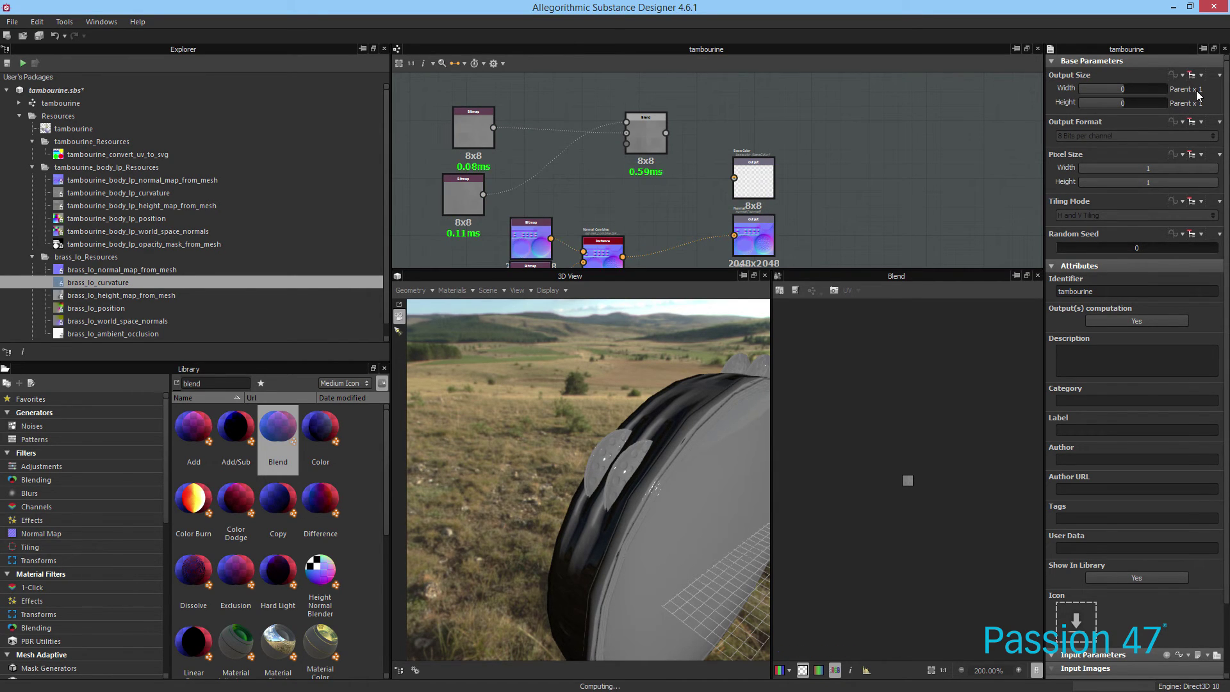
left_click(1132, 88)
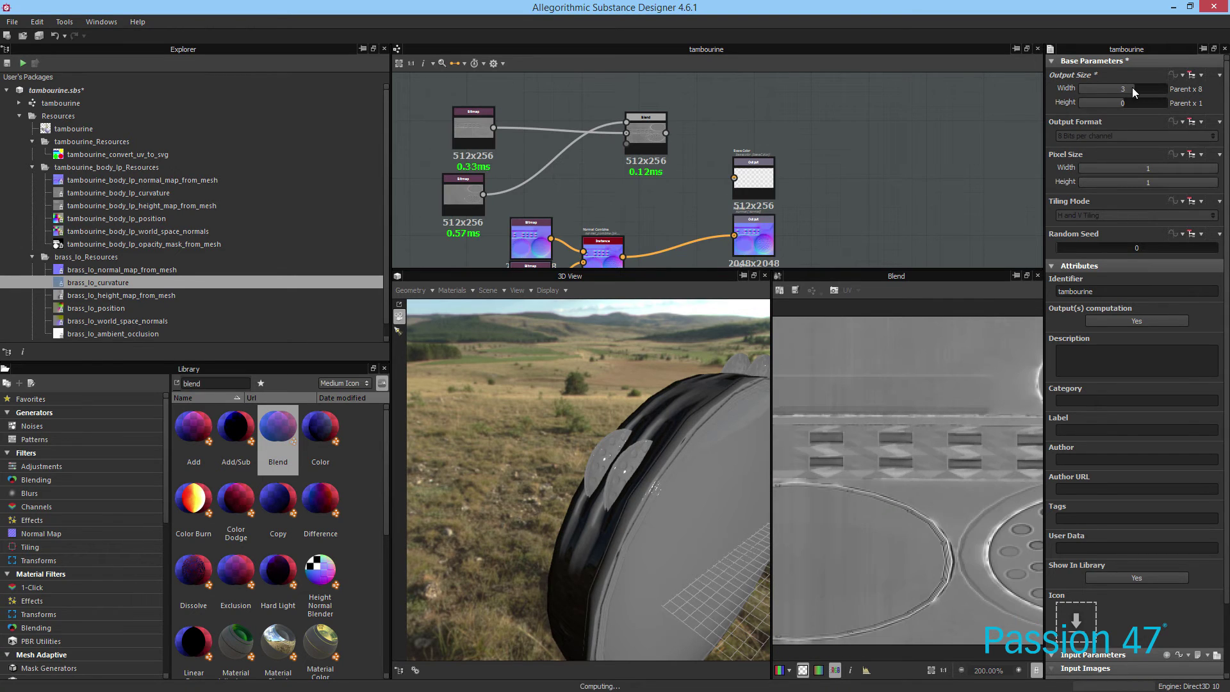
left_click(1130, 86)
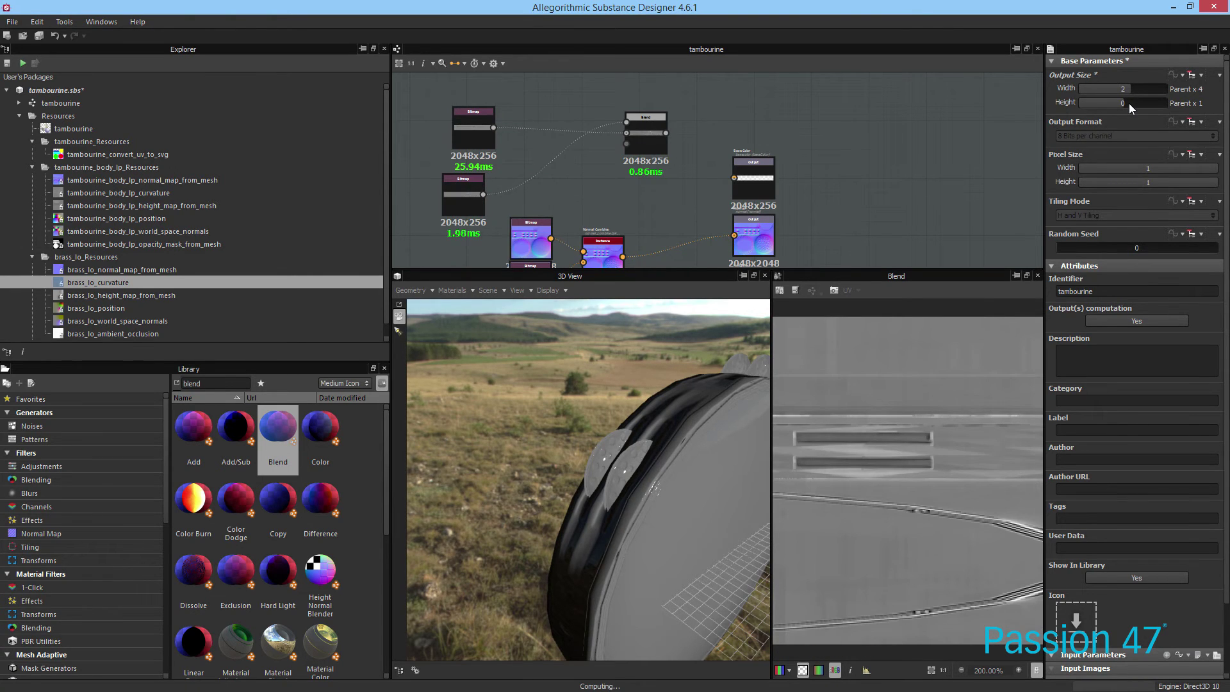
left_click(1129, 102)
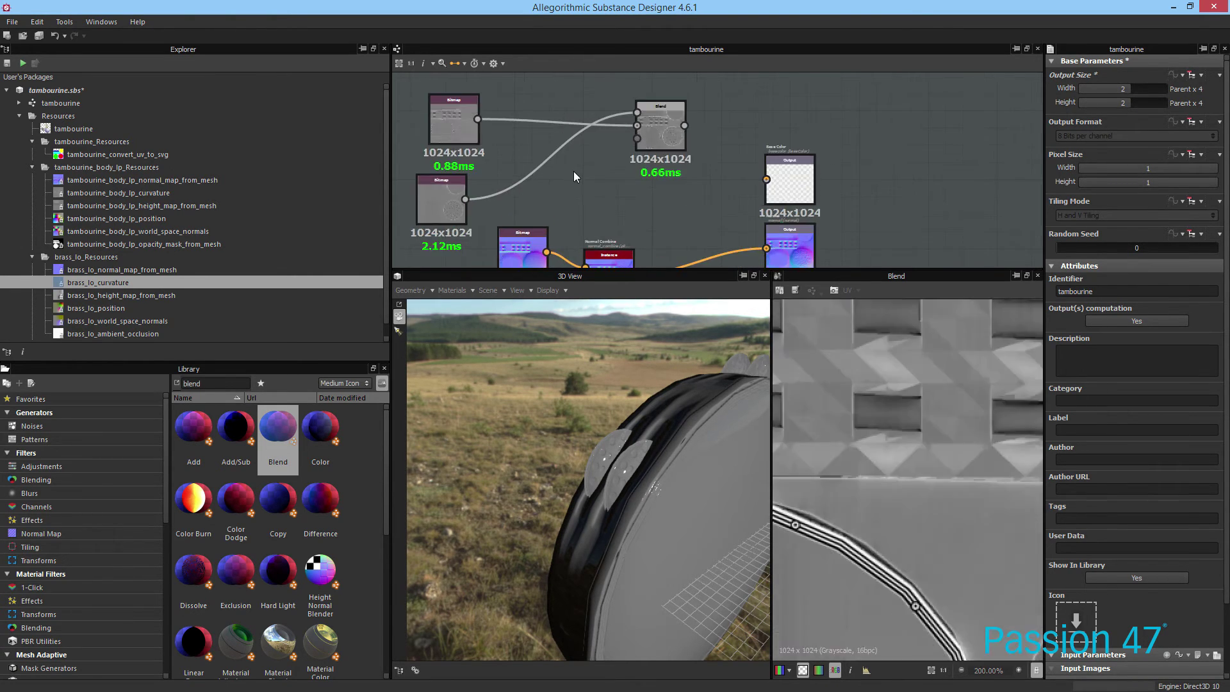
Move the upper normal Bitmap node up and set its Output Size mode to Absolute
middle_click_drag(574, 171, 786, 129)
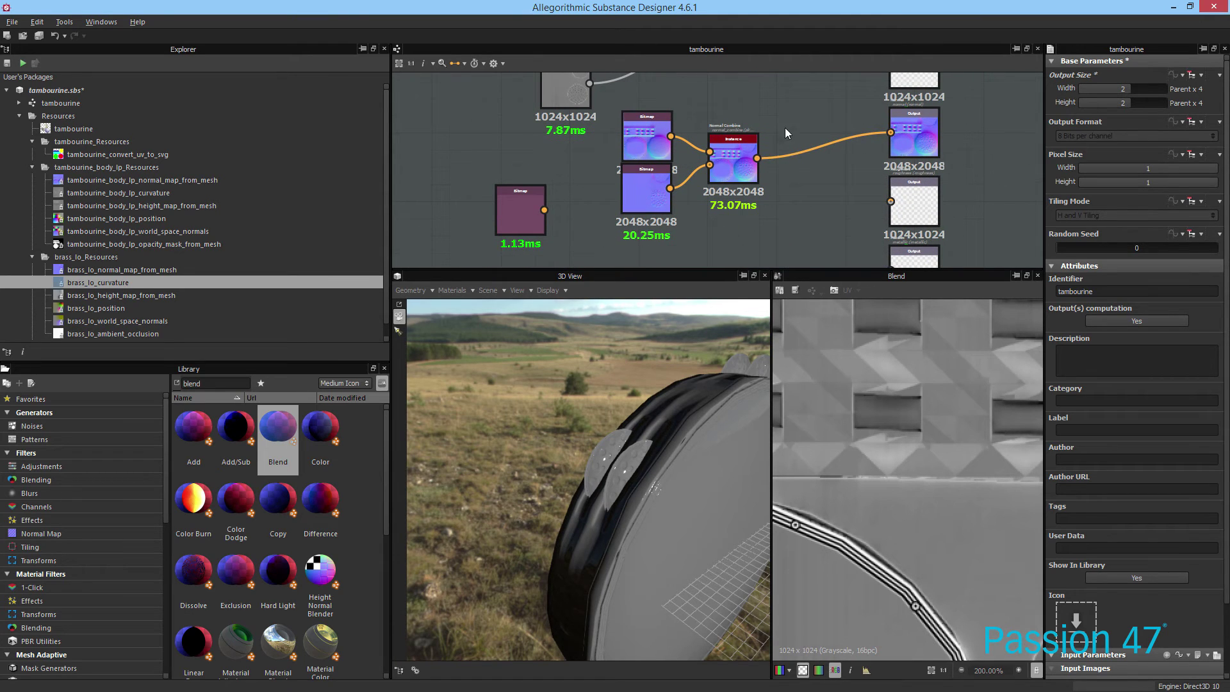
left_click(732, 160)
middle_click_drag(674, 161, 591, 215)
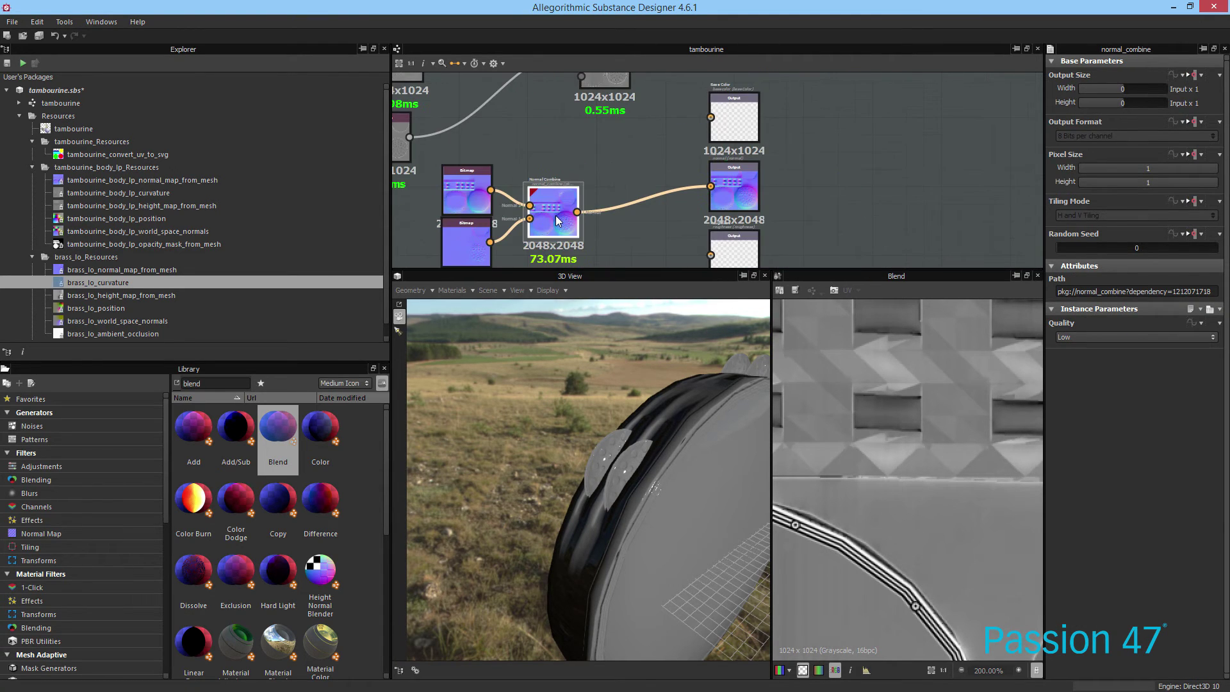
middle_click_drag(569, 149, 484, 182)
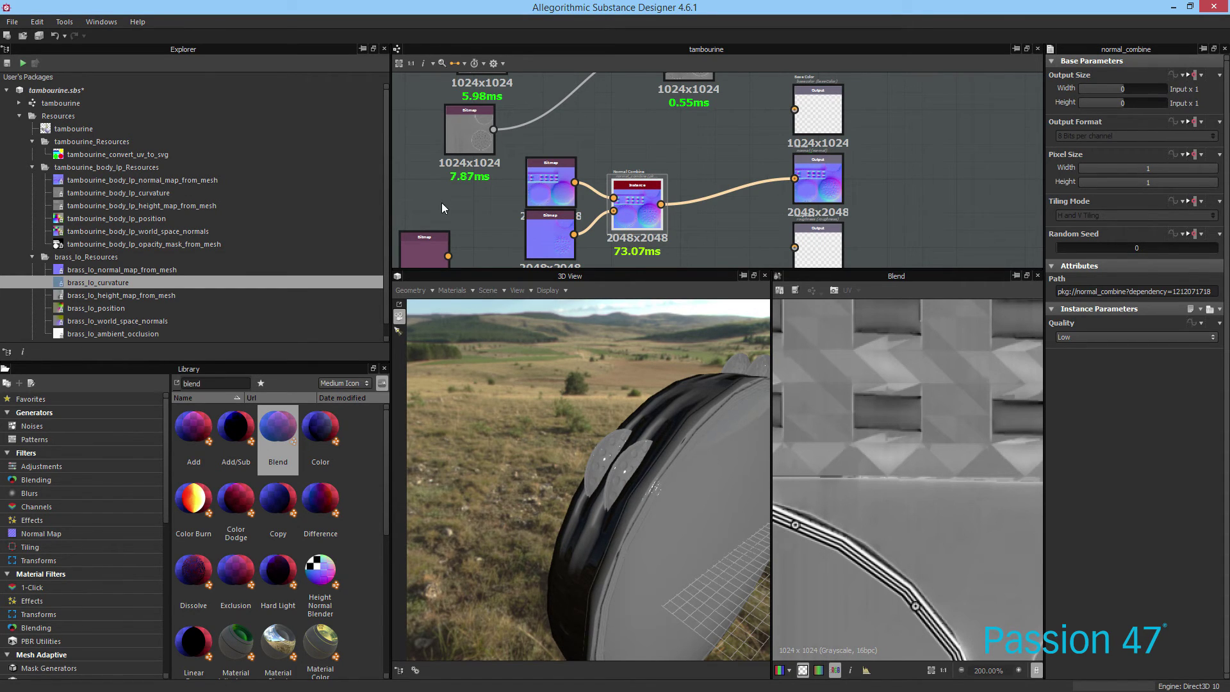
left_click_drag(540, 183, 544, 151)
left_click(1194, 75)
left_click(1175, 107)
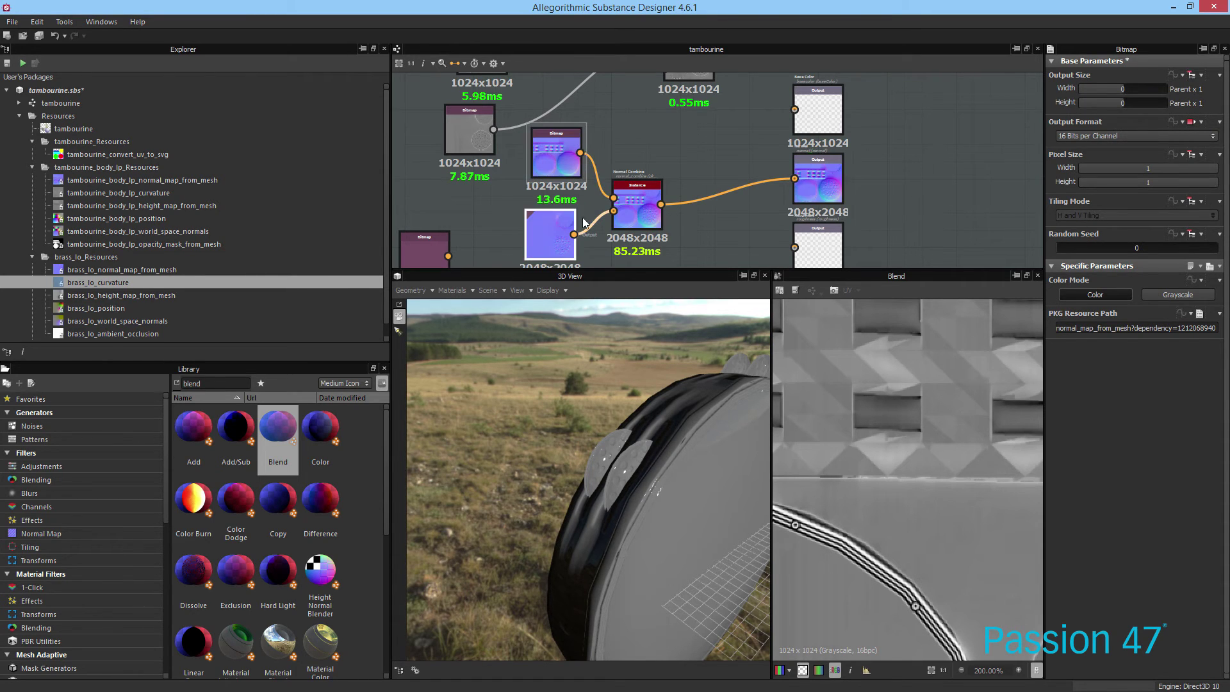
Set the Normal Combine node's Output Size to Relative to Parent
left_click(1193, 75)
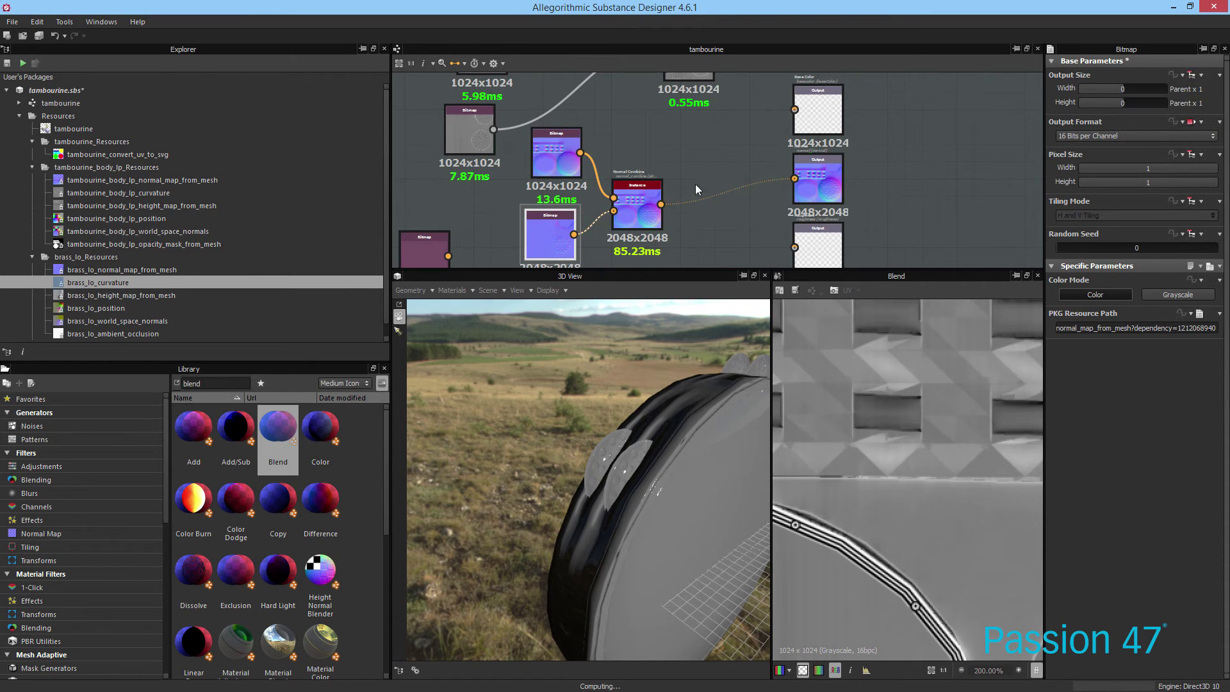
left_click(637, 204)
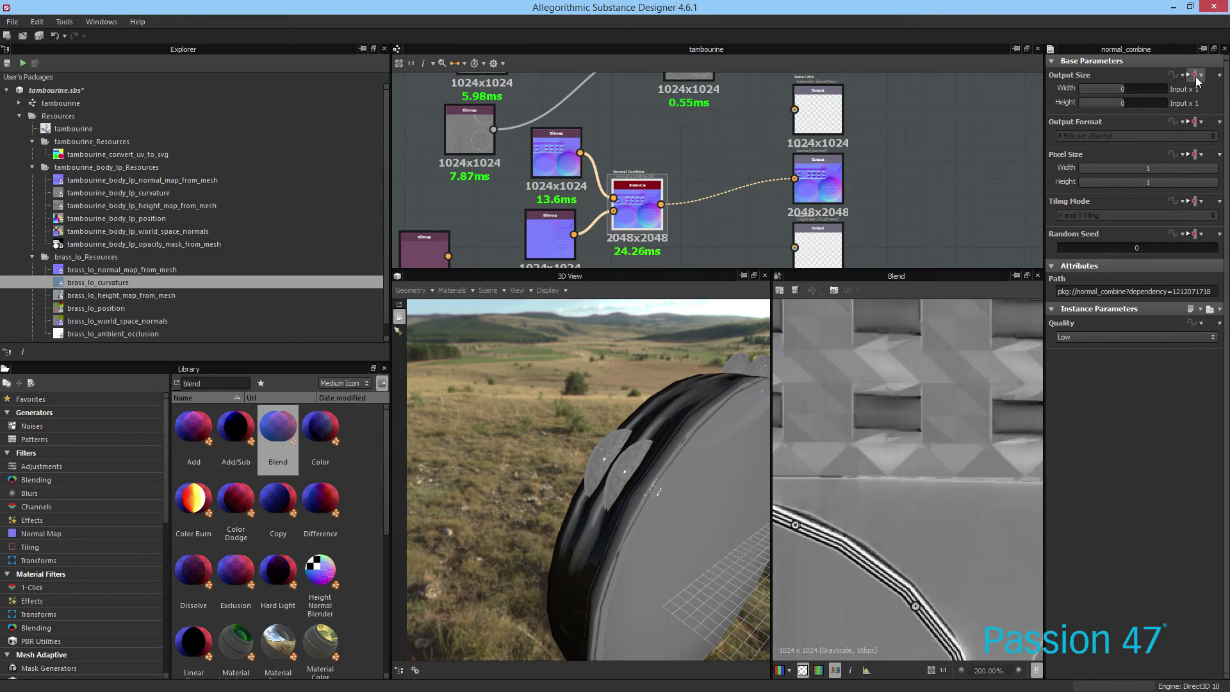
left_click(1196, 75)
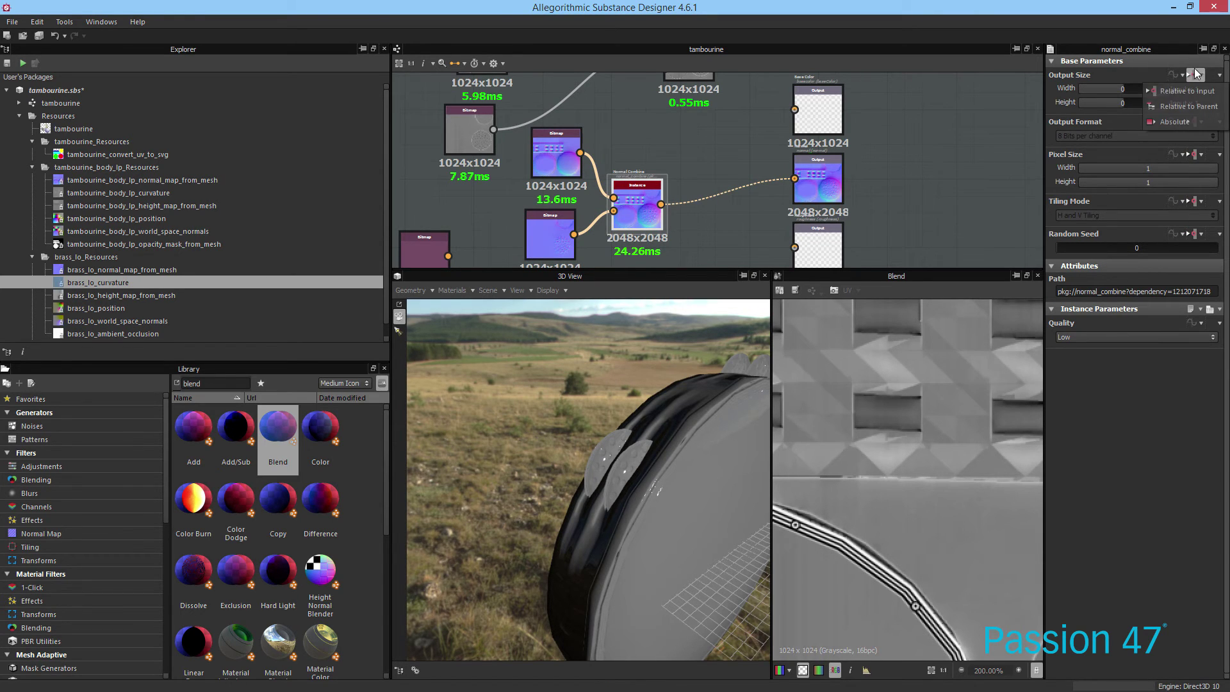
left_click(1201, 111)
Move both curvature Bitmap nodes feeding the Blend up and to the left
middle_click_drag(683, 155, 762, 80)
middle_click_drag(773, 199, 734, 182)
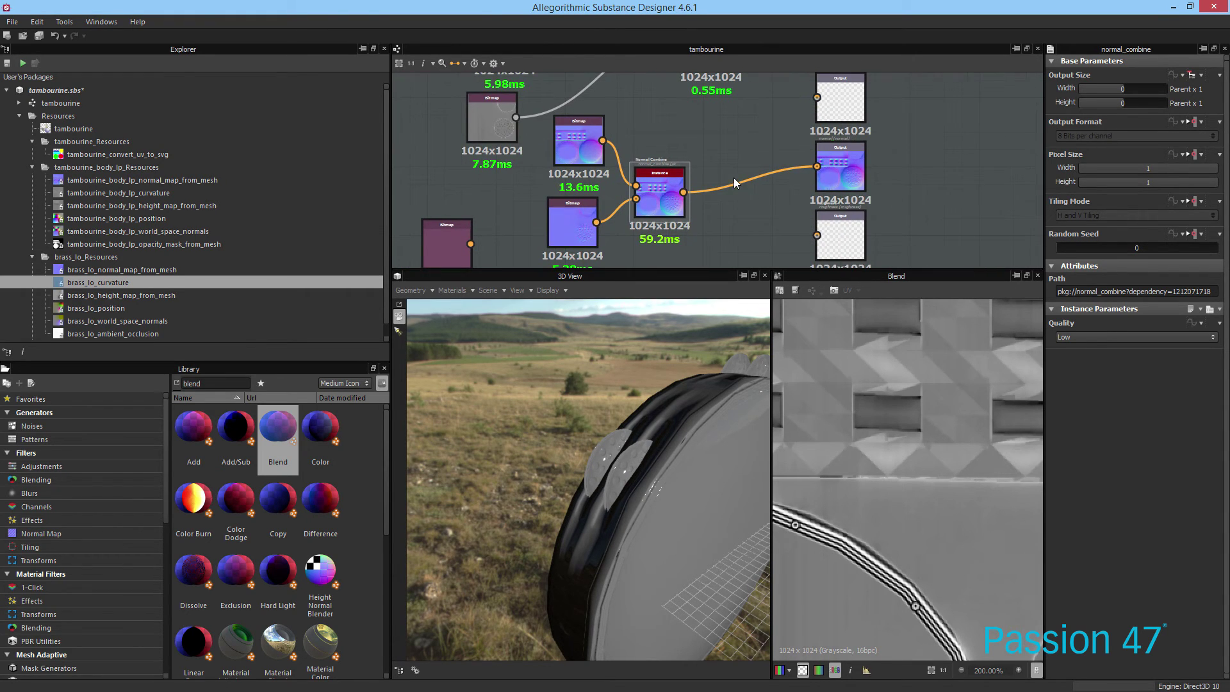
left_click(736, 128)
middle_click_drag(736, 128, 752, 204)
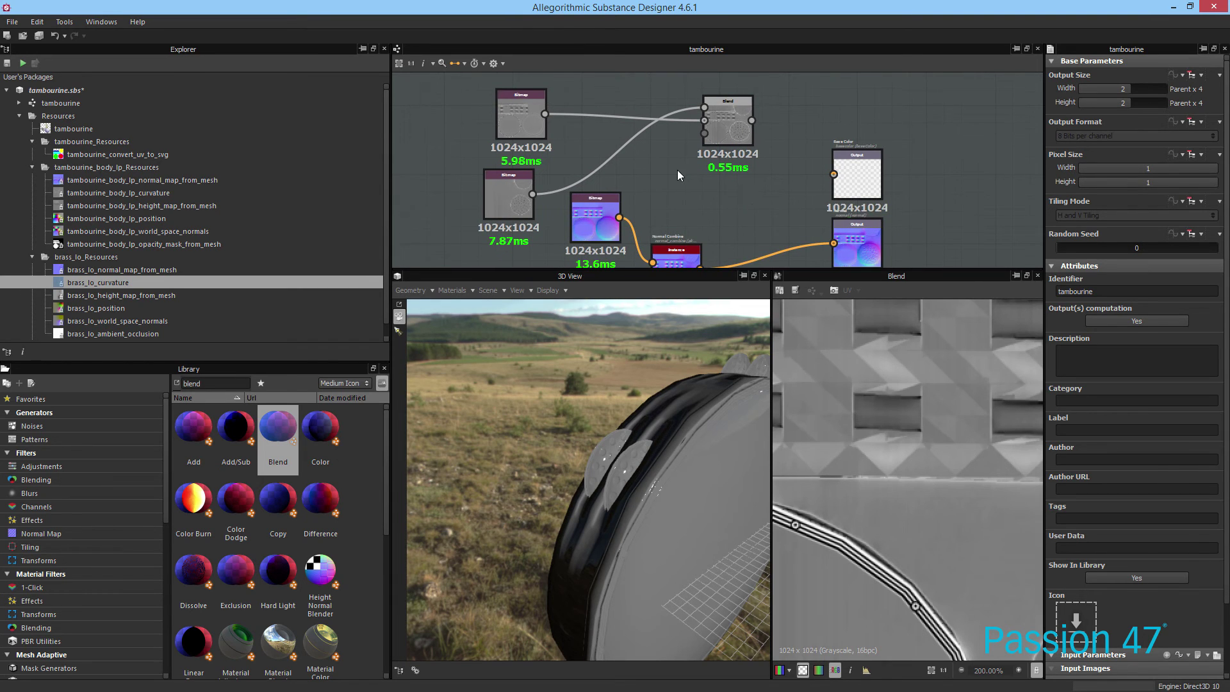
scroll(668, 185, "up", 3)
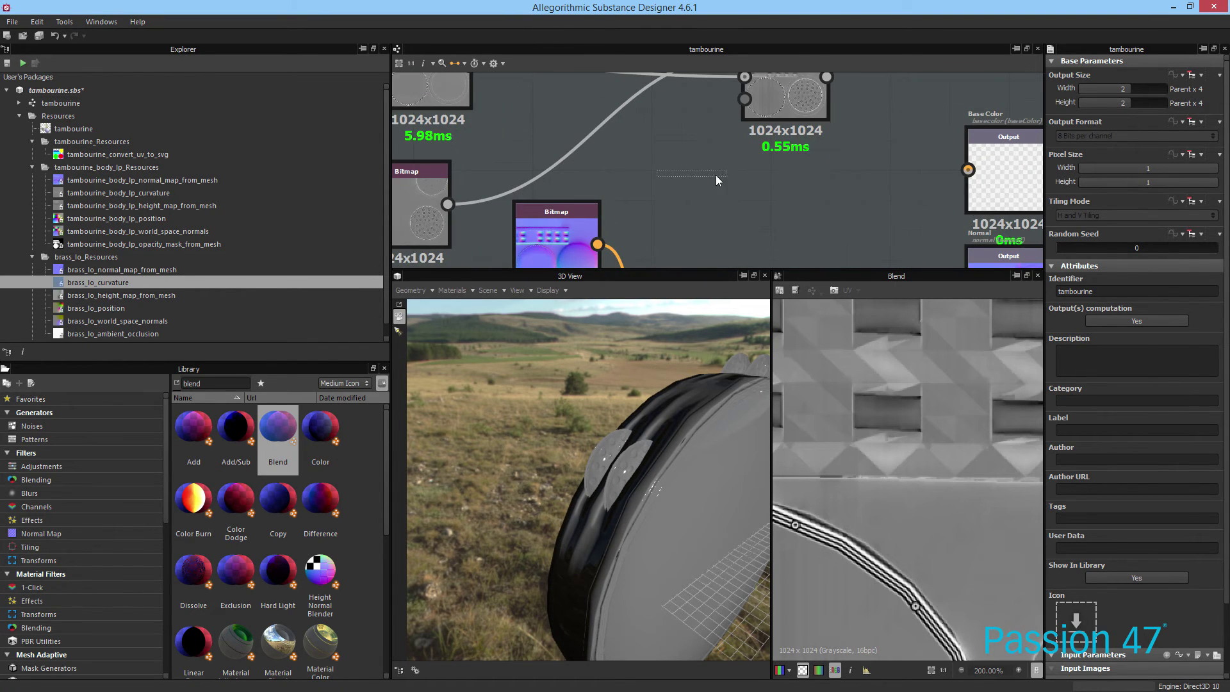
scroll(708, 187, "down", 2)
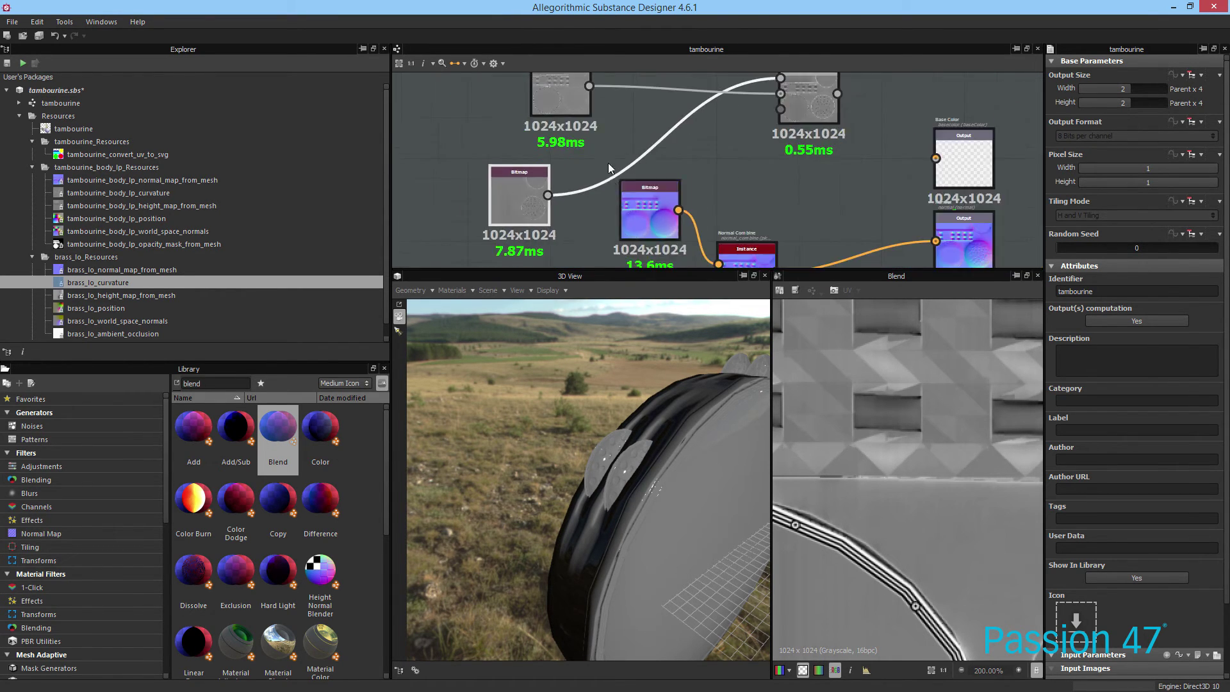
scroll(609, 166, "down", 2)
left_click(607, 133)
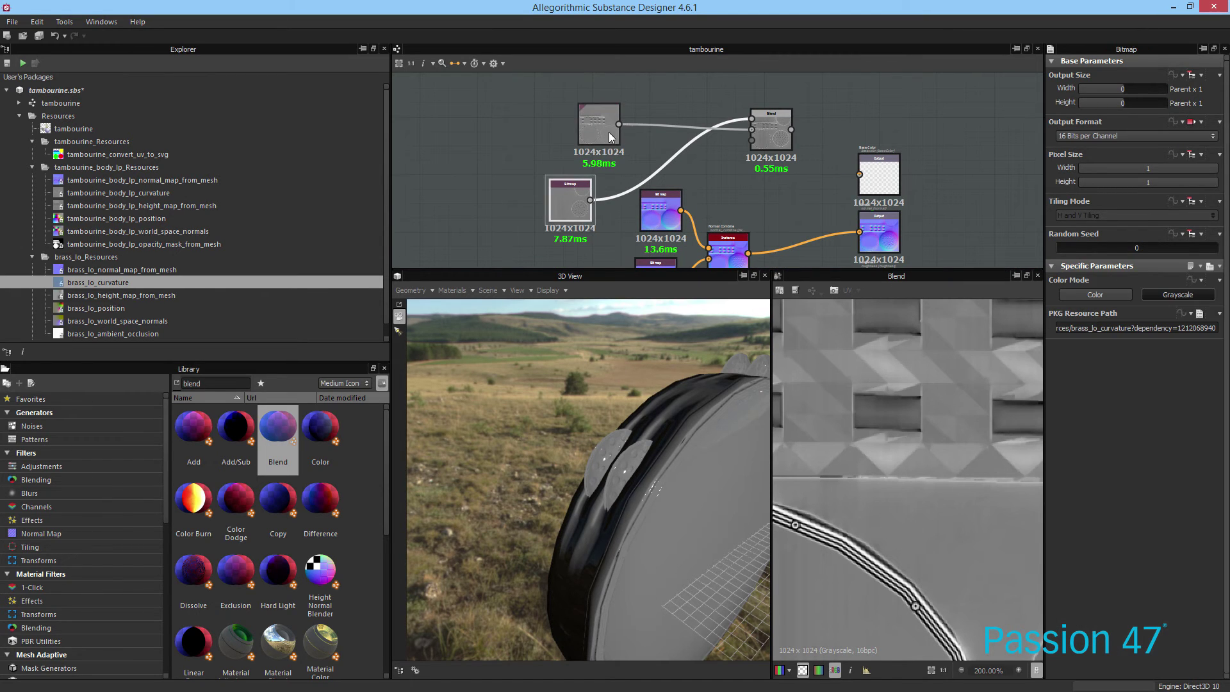
left_click_drag(606, 132, 534, 118)
left_click_drag(559, 194, 530, 171)
Nudge the Blend node toward its inputs and open tambourine_convert_uv_to_svg for editing
left_click_drag(769, 143, 644, 137)
left_click(93, 155)
double_click(92, 154)
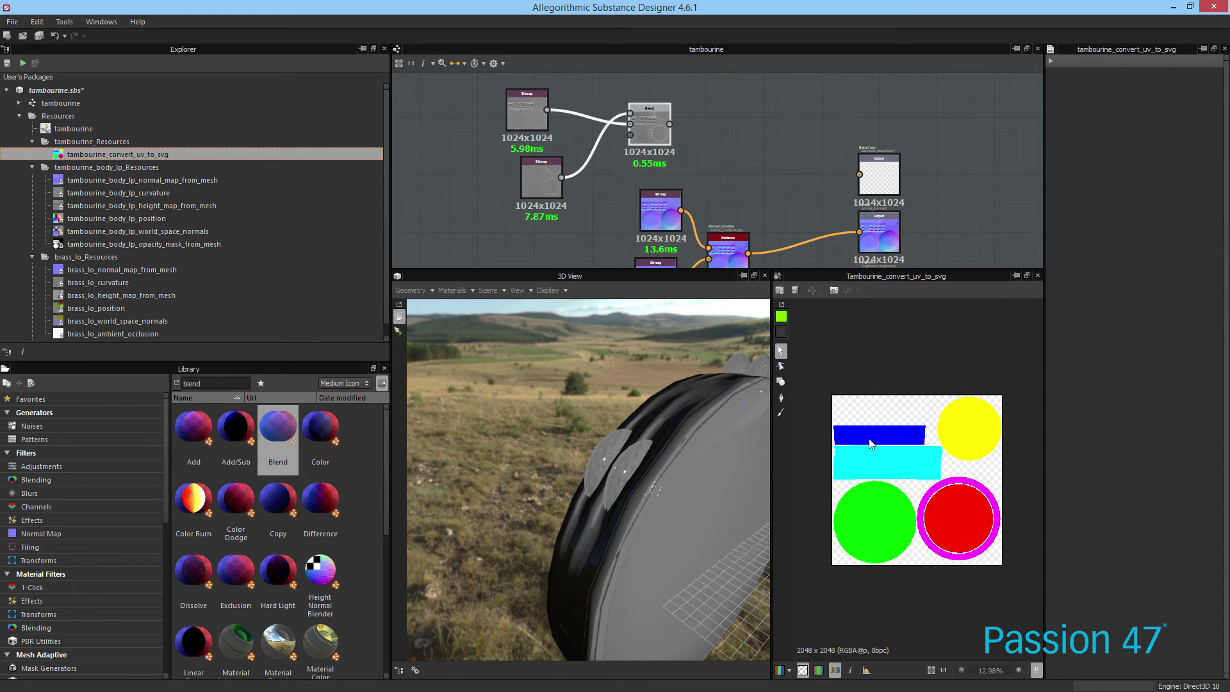
scroll(871, 443, "up", 2)
Copy the yellow and red circles into a new SVG resource and open it
left_click(1004, 510)
left_click(994, 398)
left_click(995, 520, "shift")
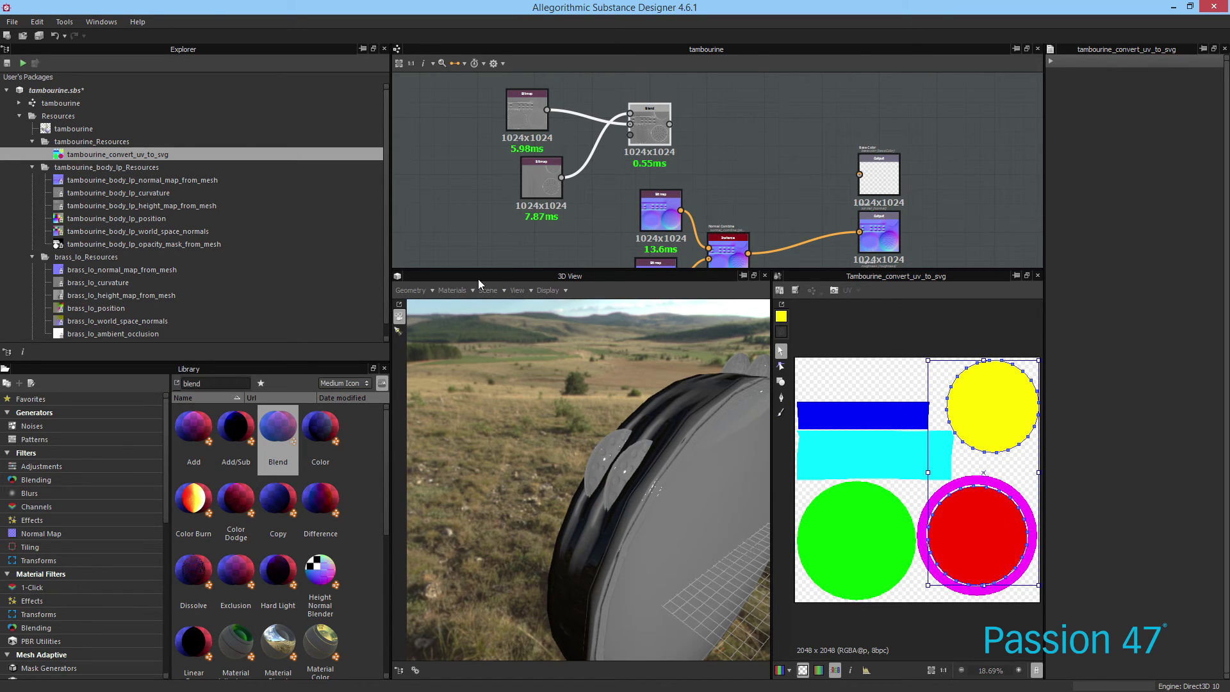
right_click(982, 413)
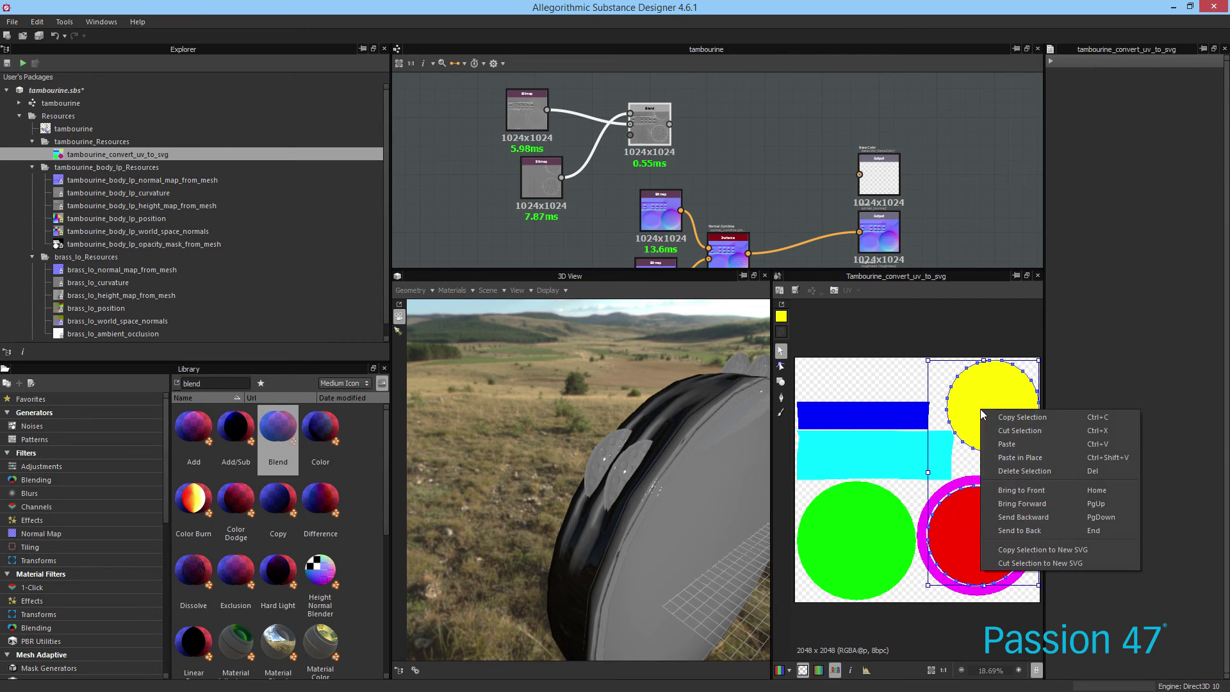
left_click(1034, 550)
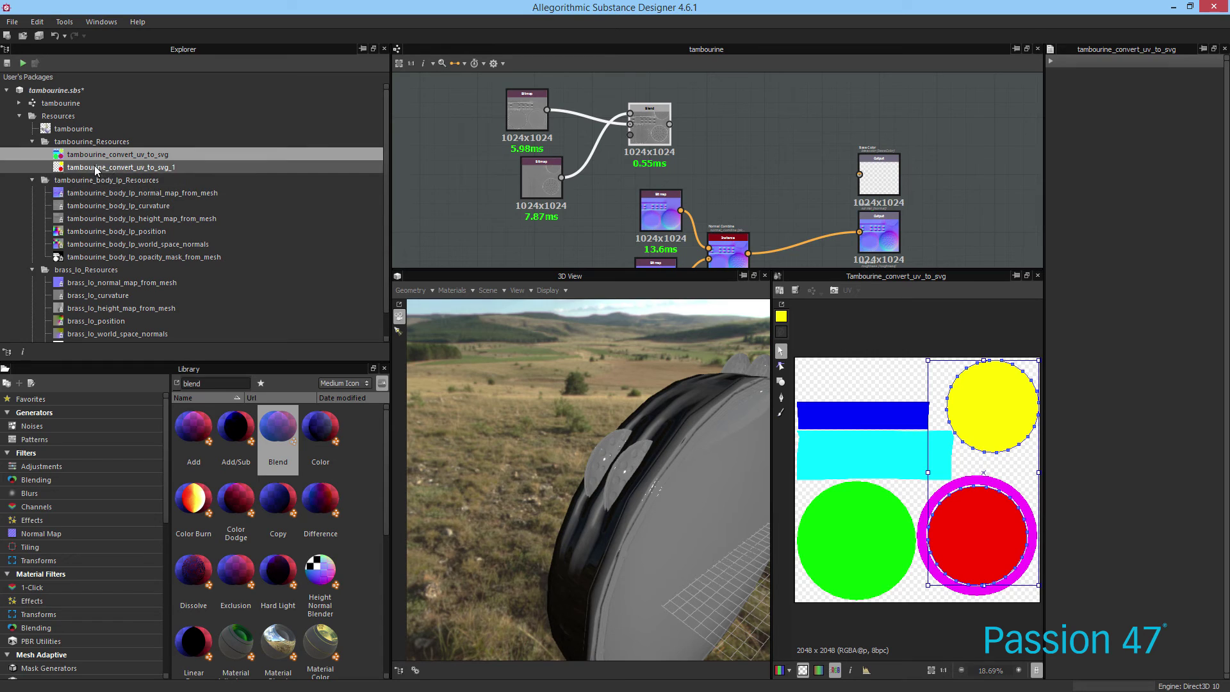
double_click(96, 168)
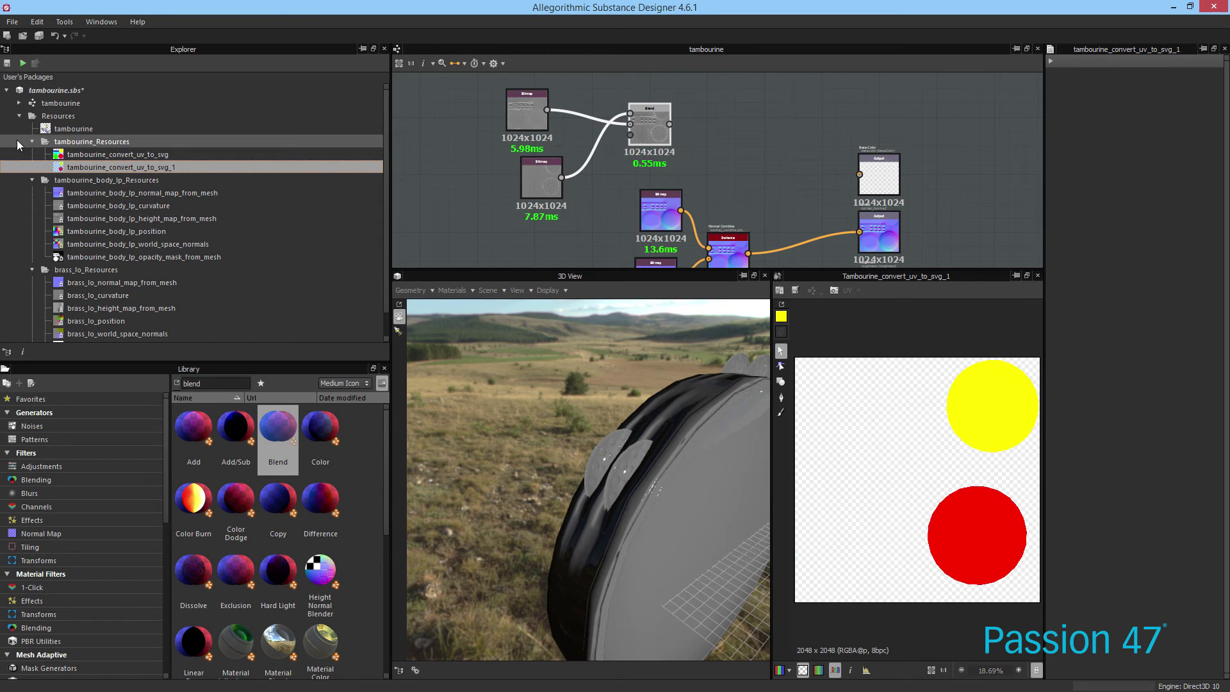
Add the new SVG as a graph node, relative to parent, placed below the curvature Bitmap
left_click_drag(57, 174, 492, 218)
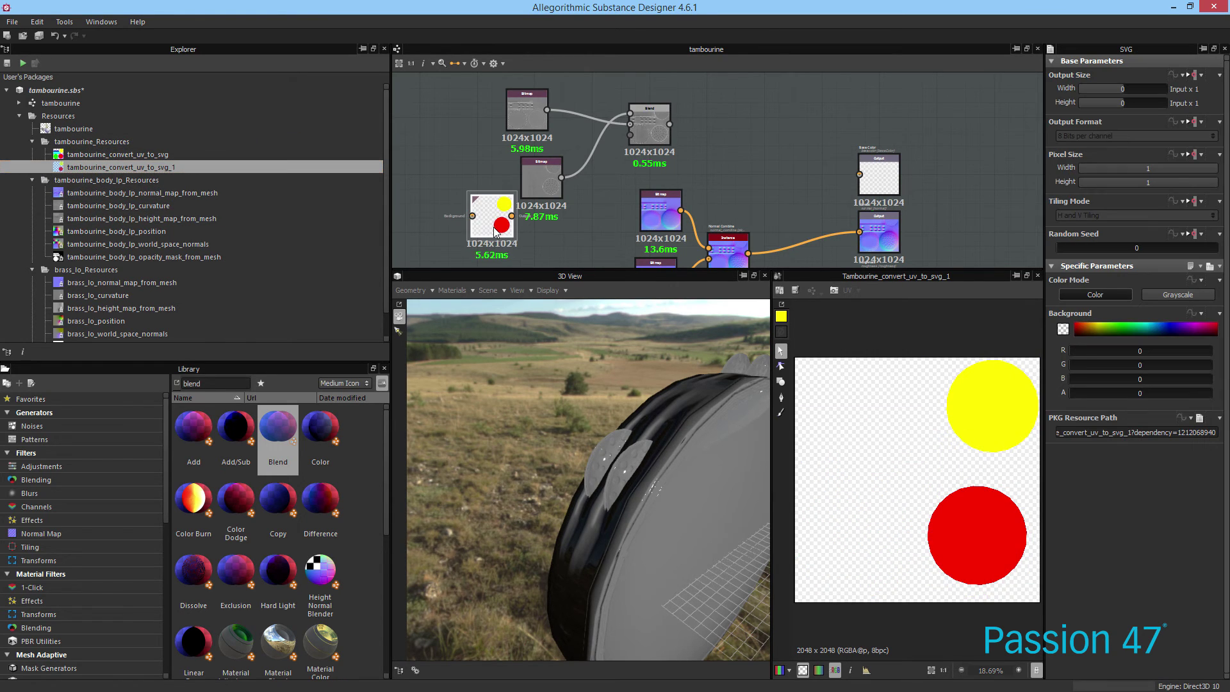
left_click(1202, 75)
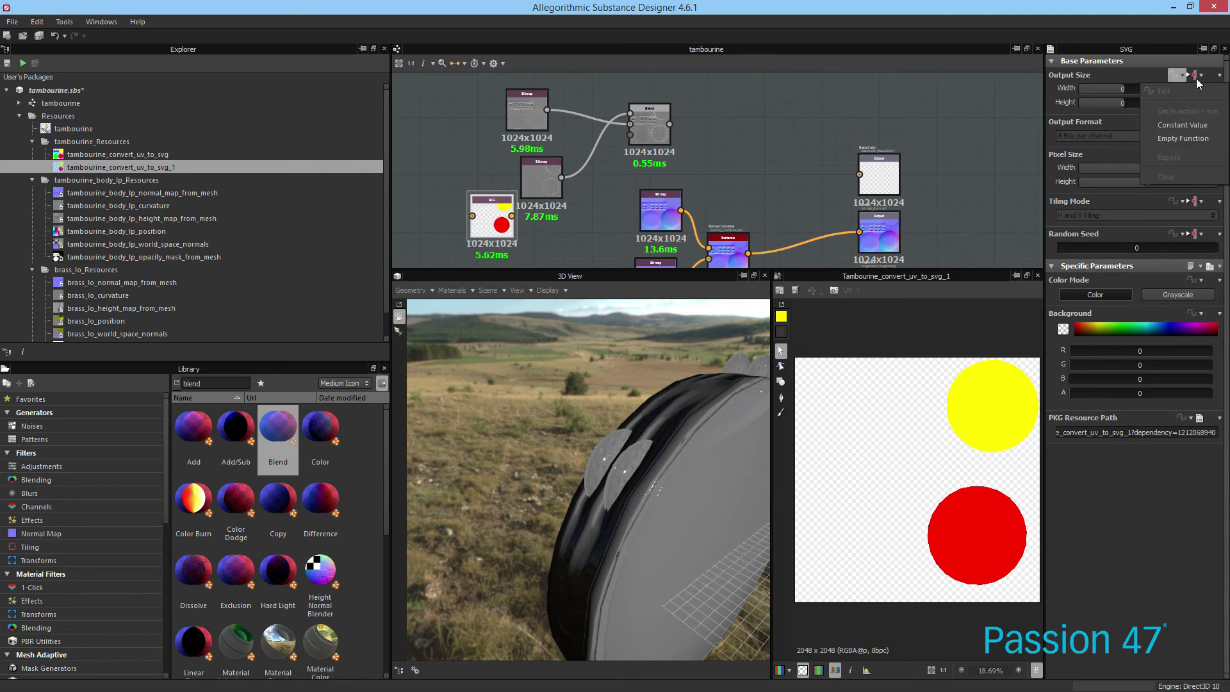
left_click(1201, 66)
left_click(1201, 64)
left_click(1200, 74)
left_click(1135, 64)
left_click(1134, 61)
left_click(1194, 76)
left_click(1166, 114)
double_click(501, 212)
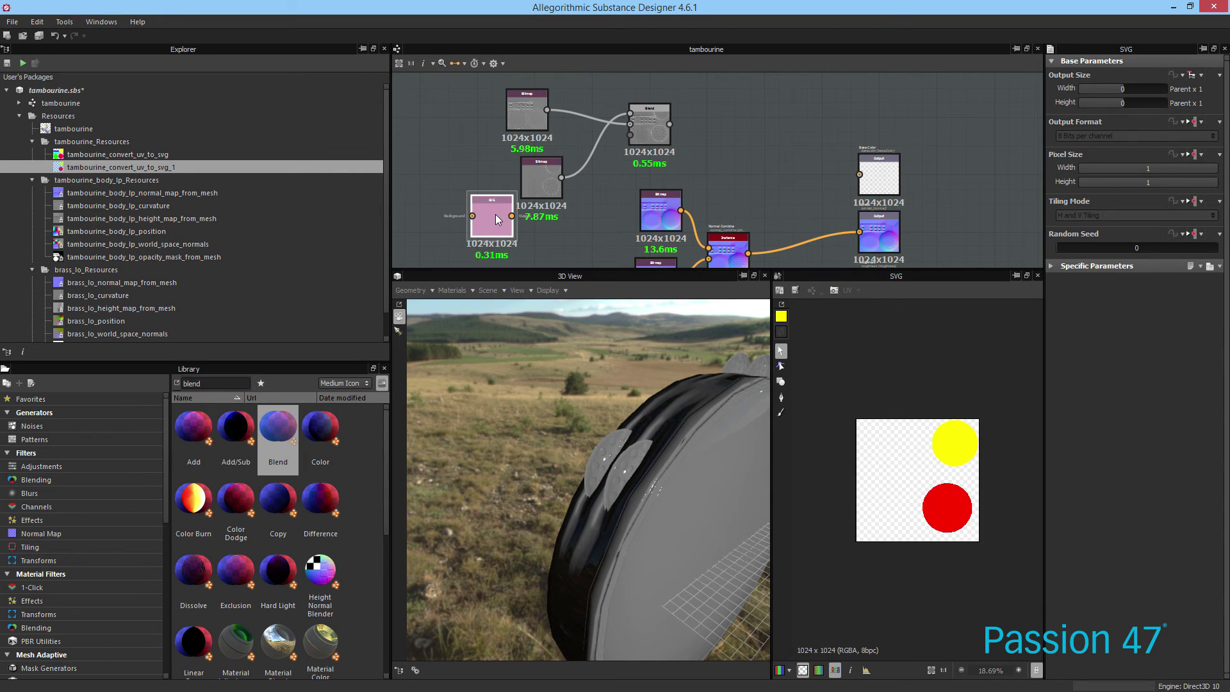
left_click_drag(495, 214, 540, 232)
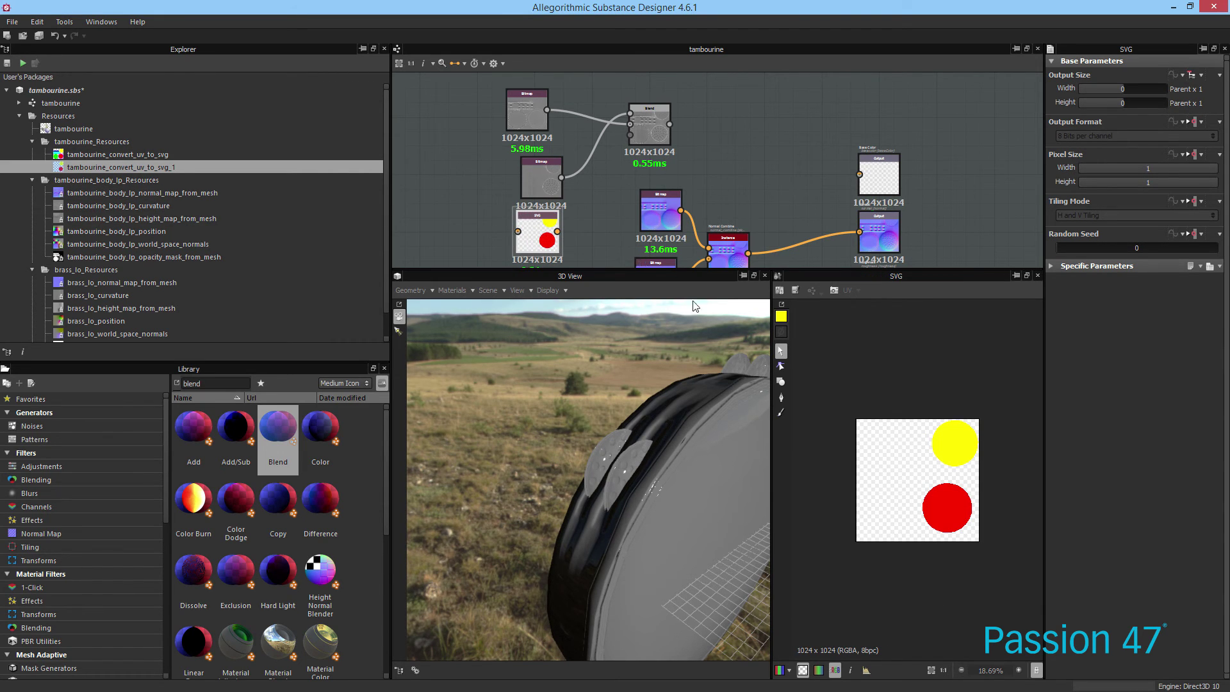
Change the fill of both circles to white
left_click(955, 505, "shift")
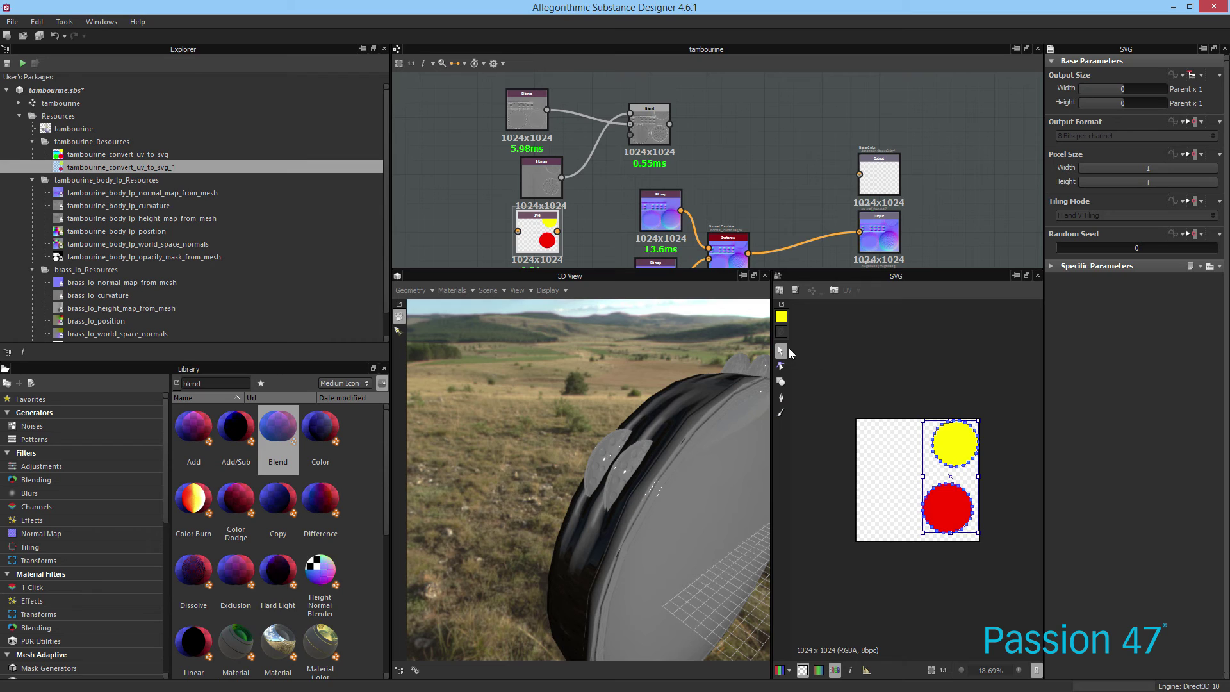
left_click(785, 321)
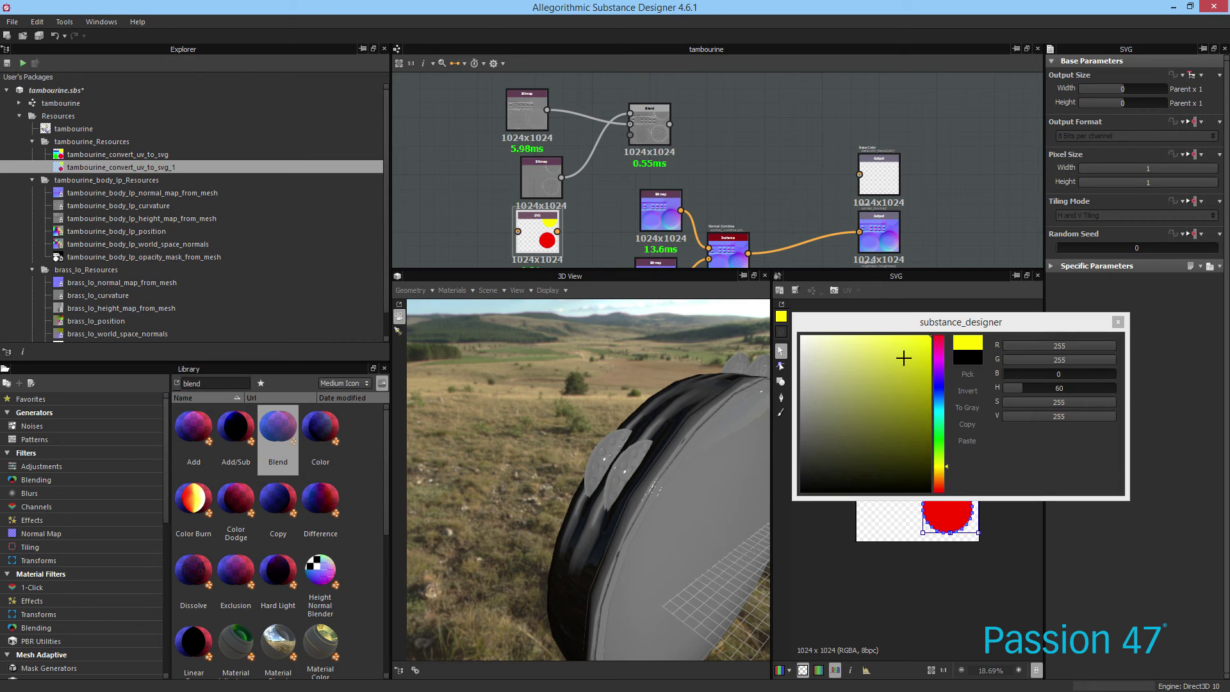
left_click(802, 336)
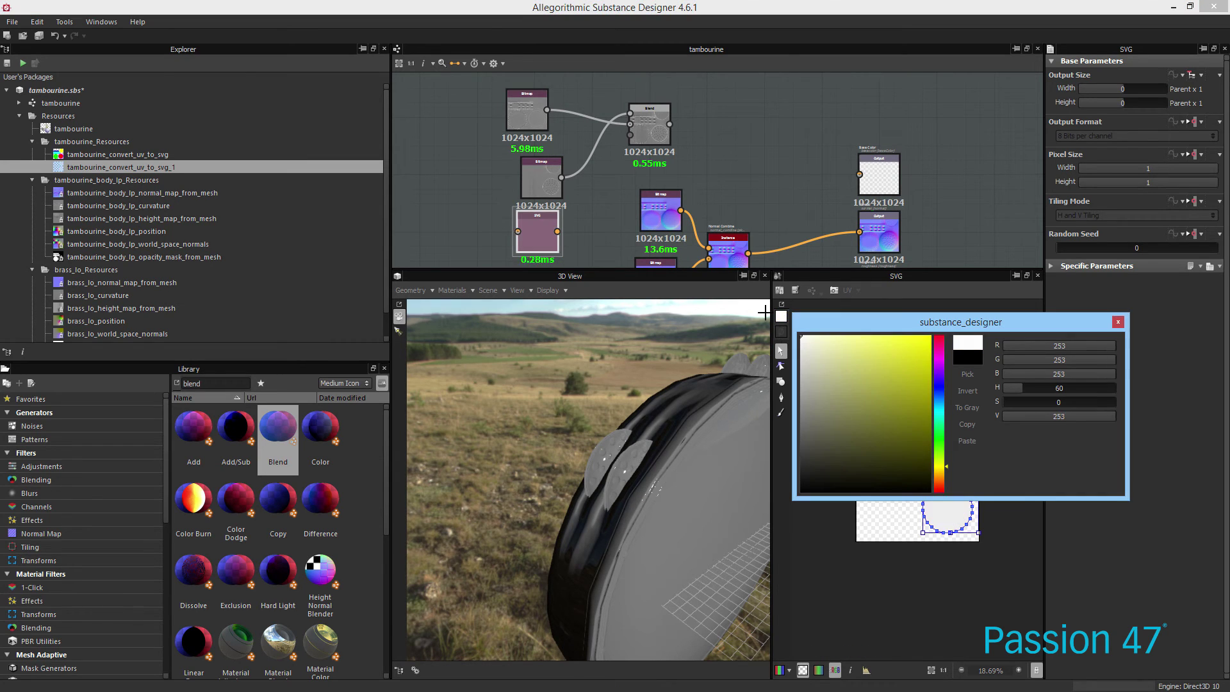
left_click(1118, 322)
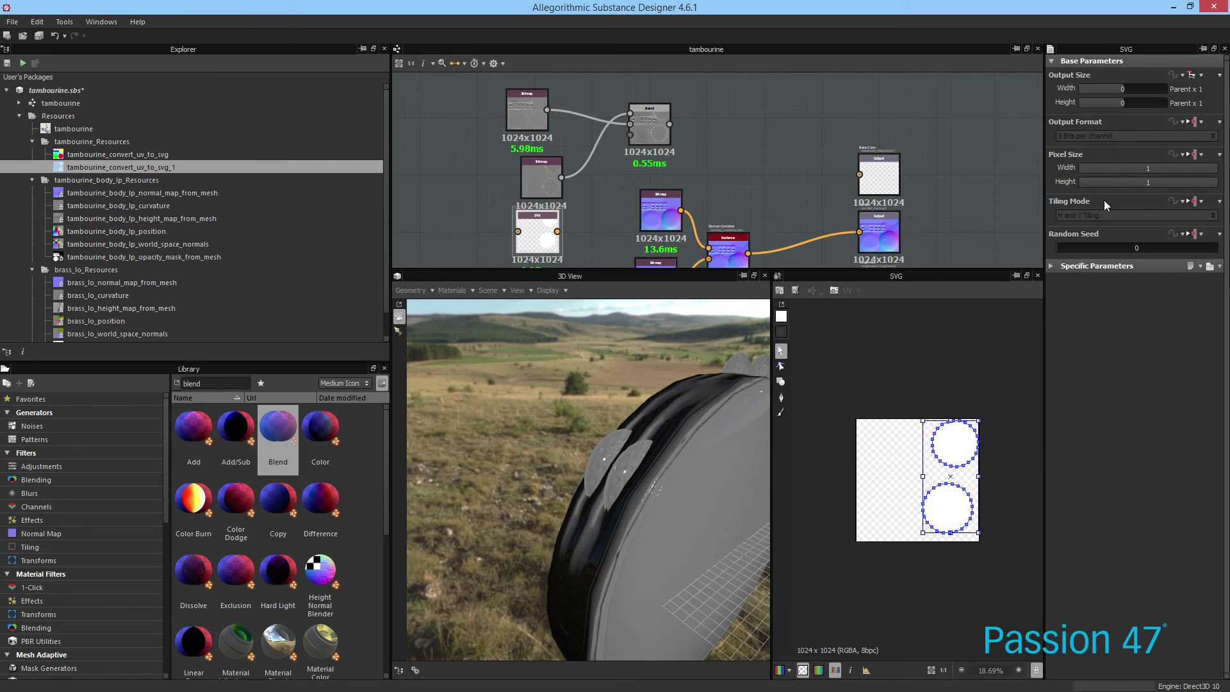
Switch the SVG node's Color Mode to Grayscale and move a Bitmap node aside
left_click(1055, 267)
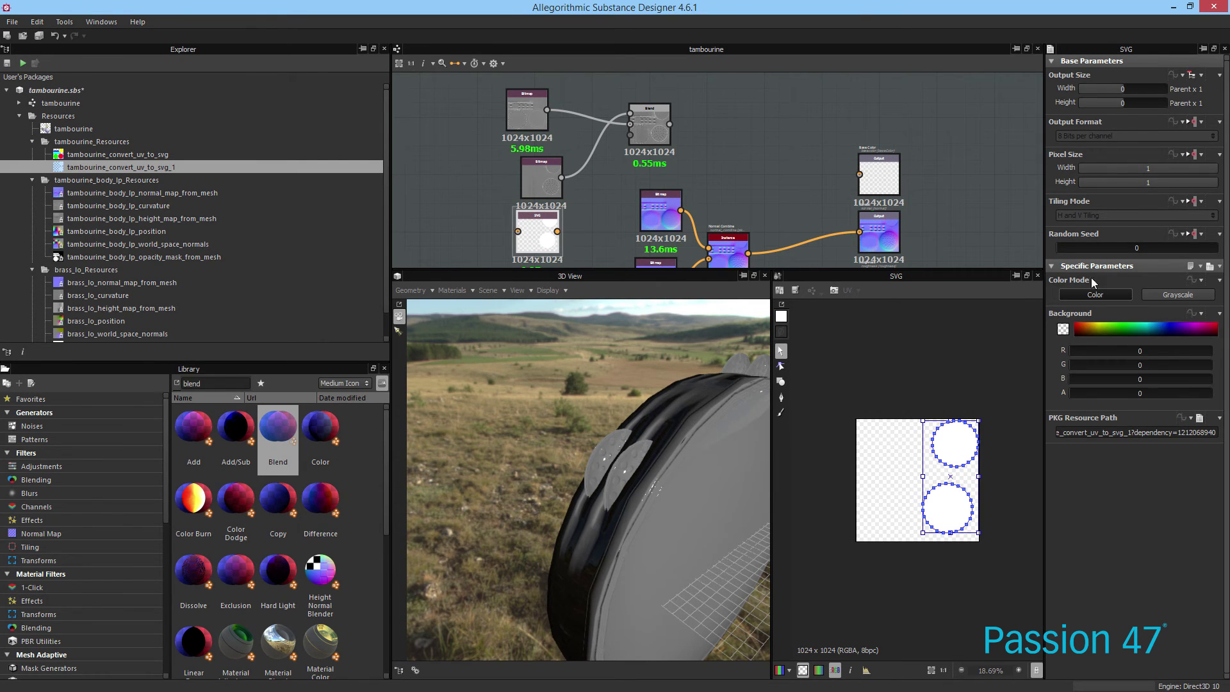
left_click(1168, 296)
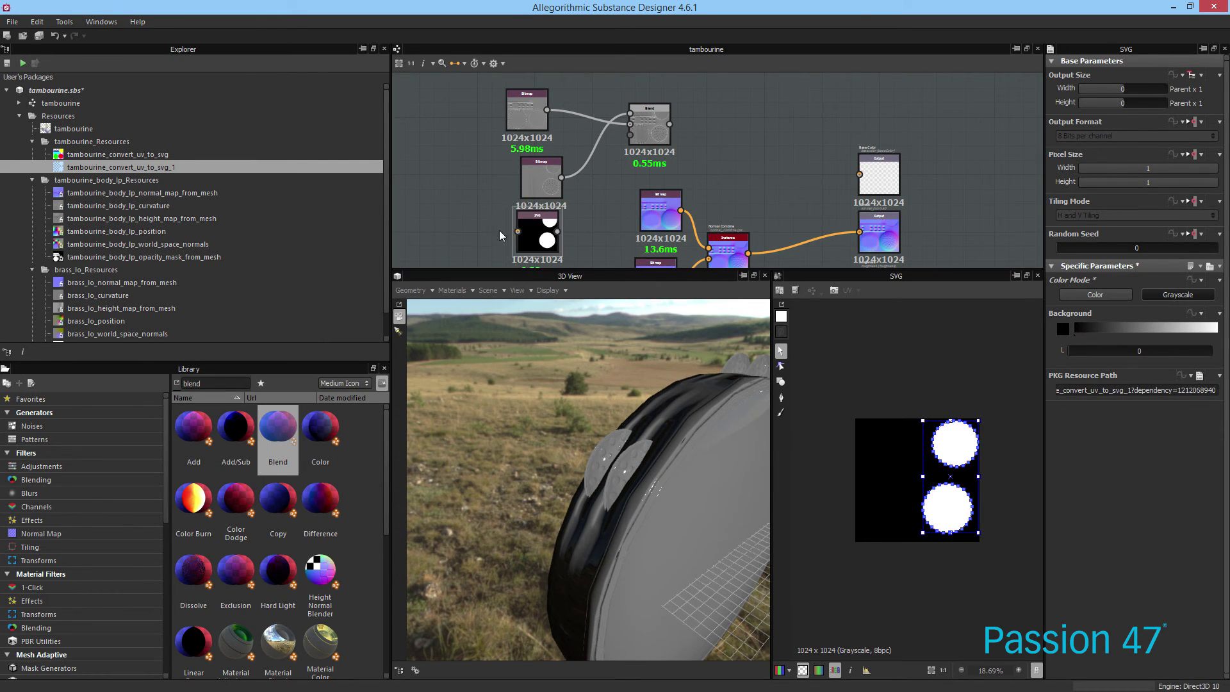
left_click(1017, 461)
scroll(935, 433, "up", 2)
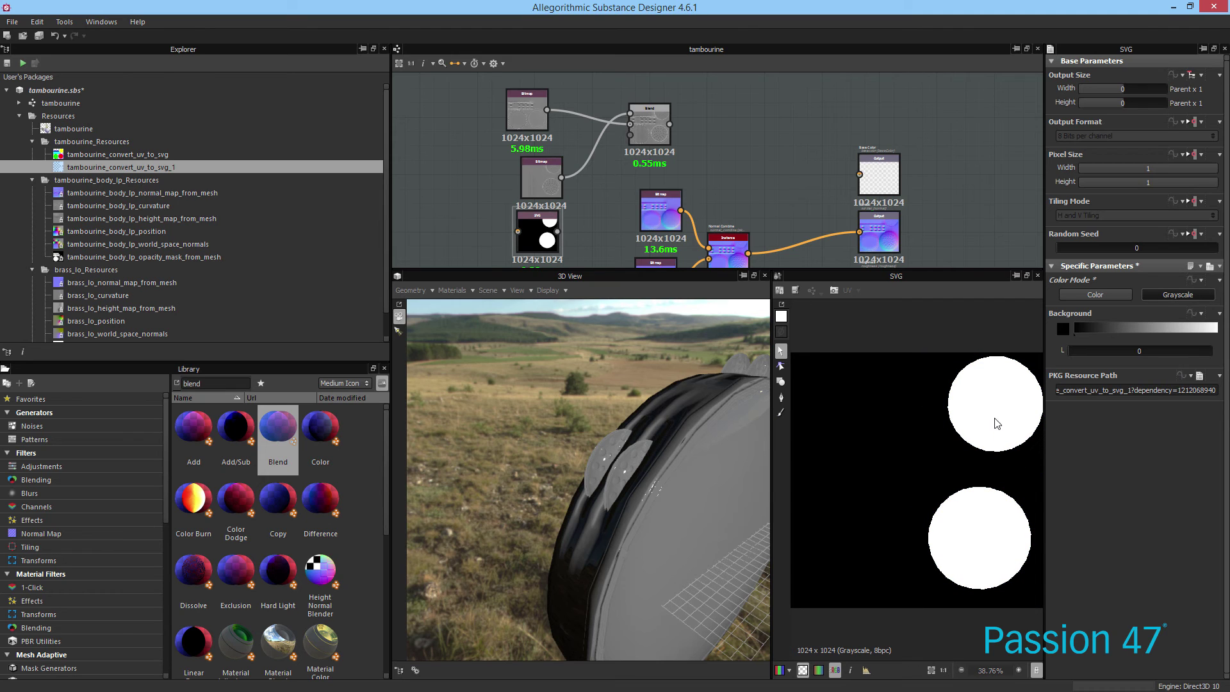
scroll(602, 191, "up", 3)
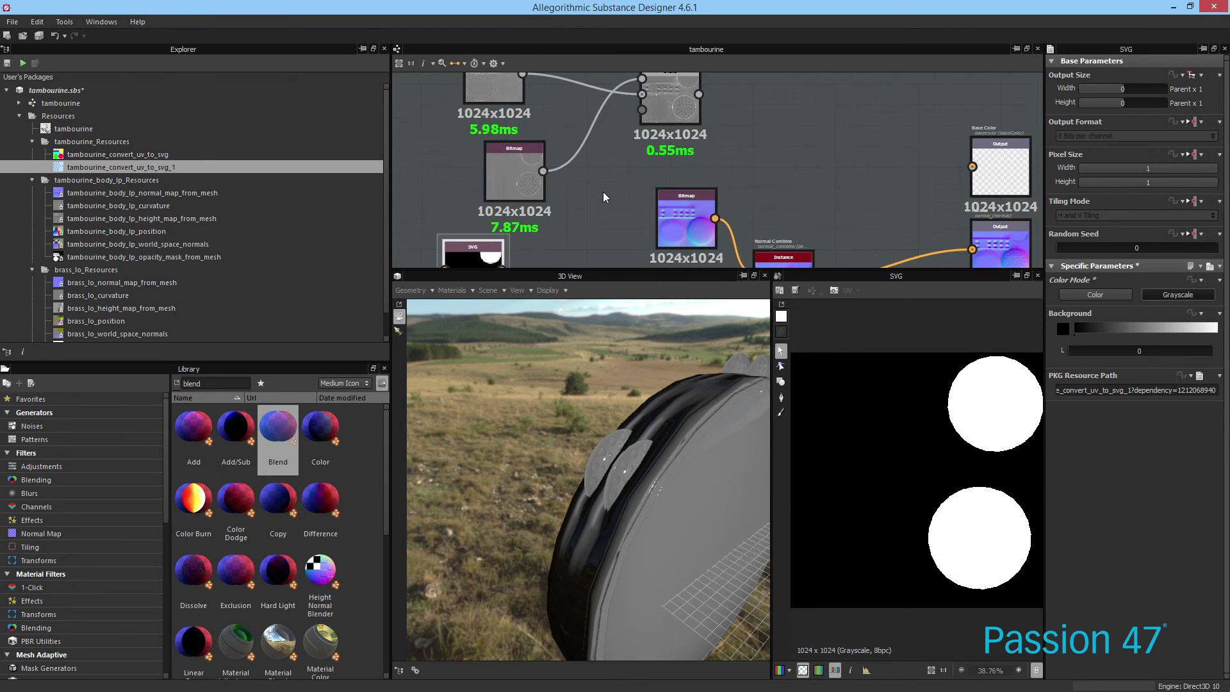
left_click_drag(497, 186, 462, 191)
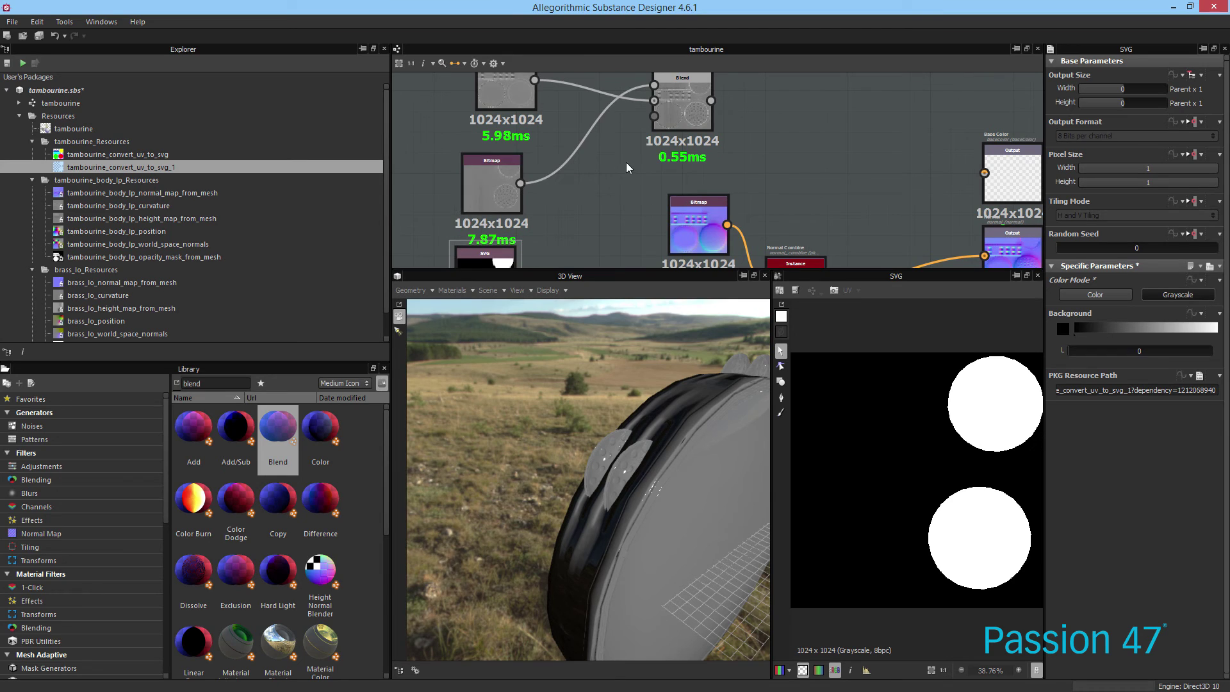
Add a Blend node with the SVG as its Mask and the curvature Bitmap as Foreground
right_click(591, 168)
key("Escape")
right_click(648, 178)
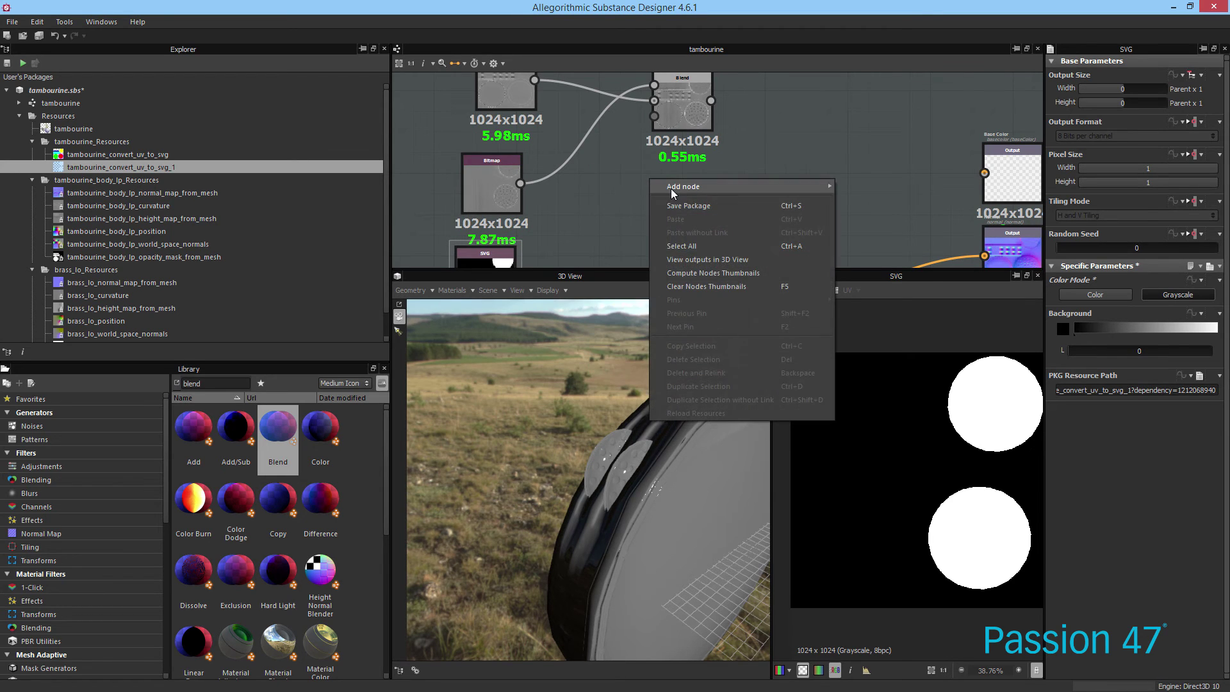
mouse_move(671, 186)
left_click(890, 193)
left_click_drag(620, 194, 515, 276)
middle_click_drag(545, 232, 568, 167)
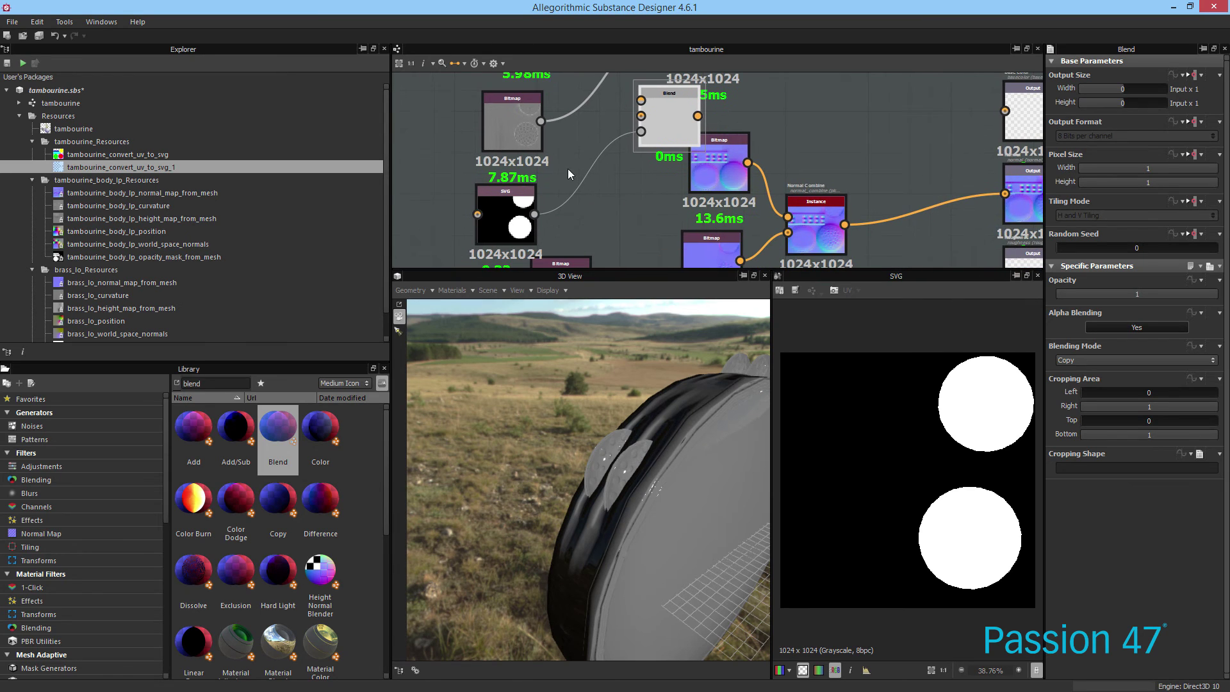
left_click(519, 136)
left_click_drag(543, 119, 494, 137)
left_click(665, 120)
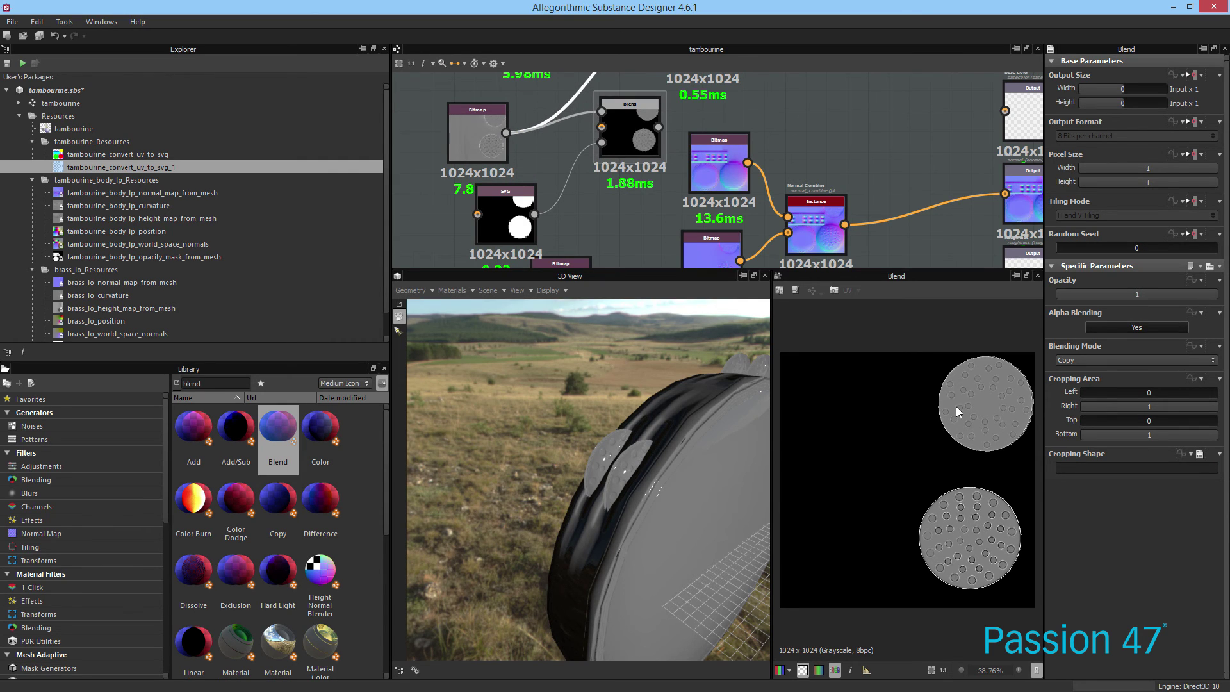
Replace the lower Bitmap wire with the masked Blend as the Add Sub Blend's Foreground
scroll(957, 409, "up", 4)
scroll(998, 519, "down", 3)
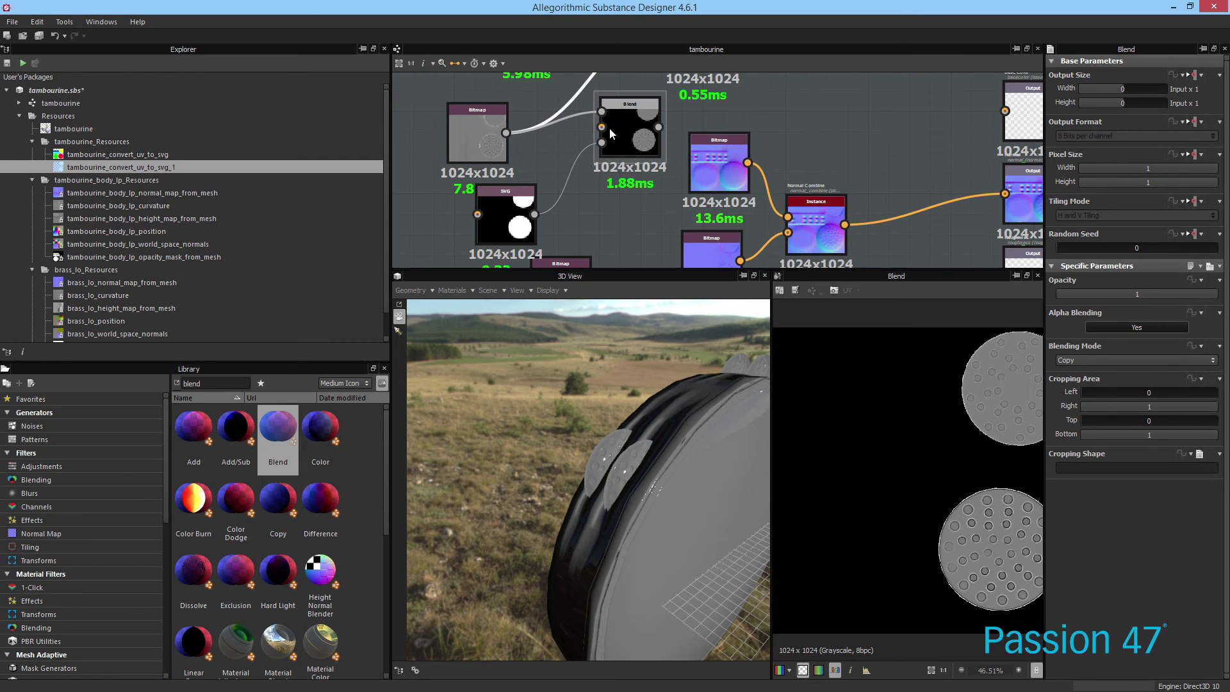
scroll(606, 132, "down", 2)
middle_click_drag(605, 131, 596, 215)
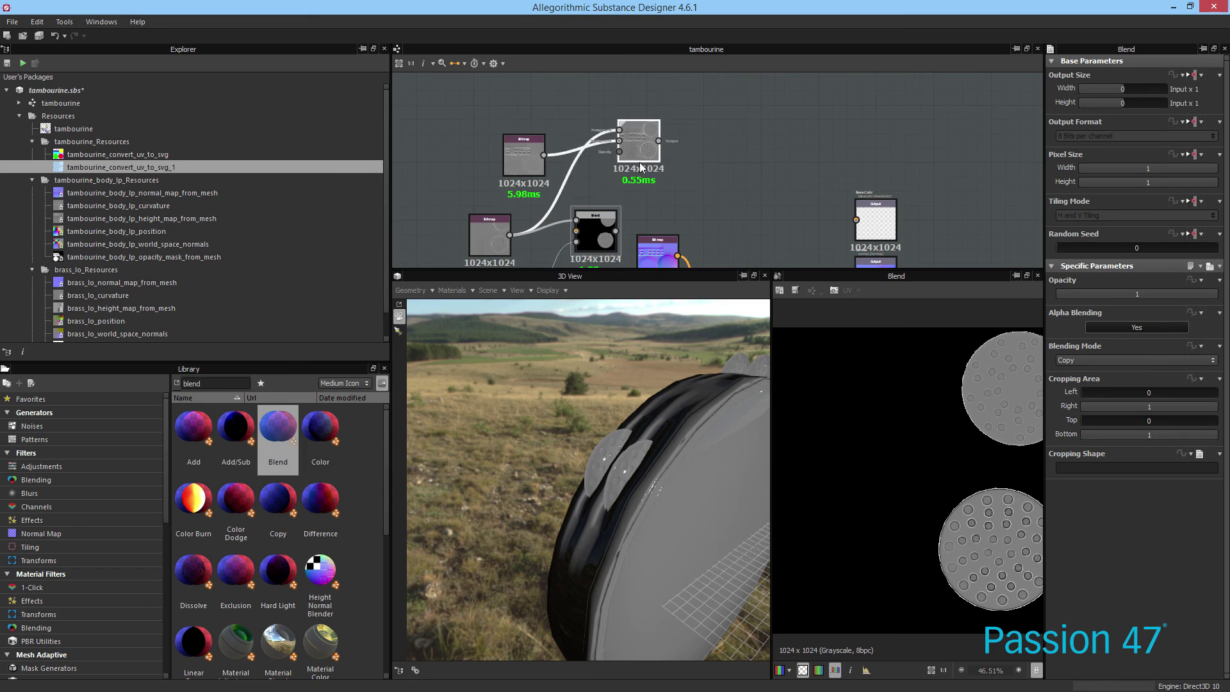
left_click(641, 174)
scroll(638, 177, "up", 1)
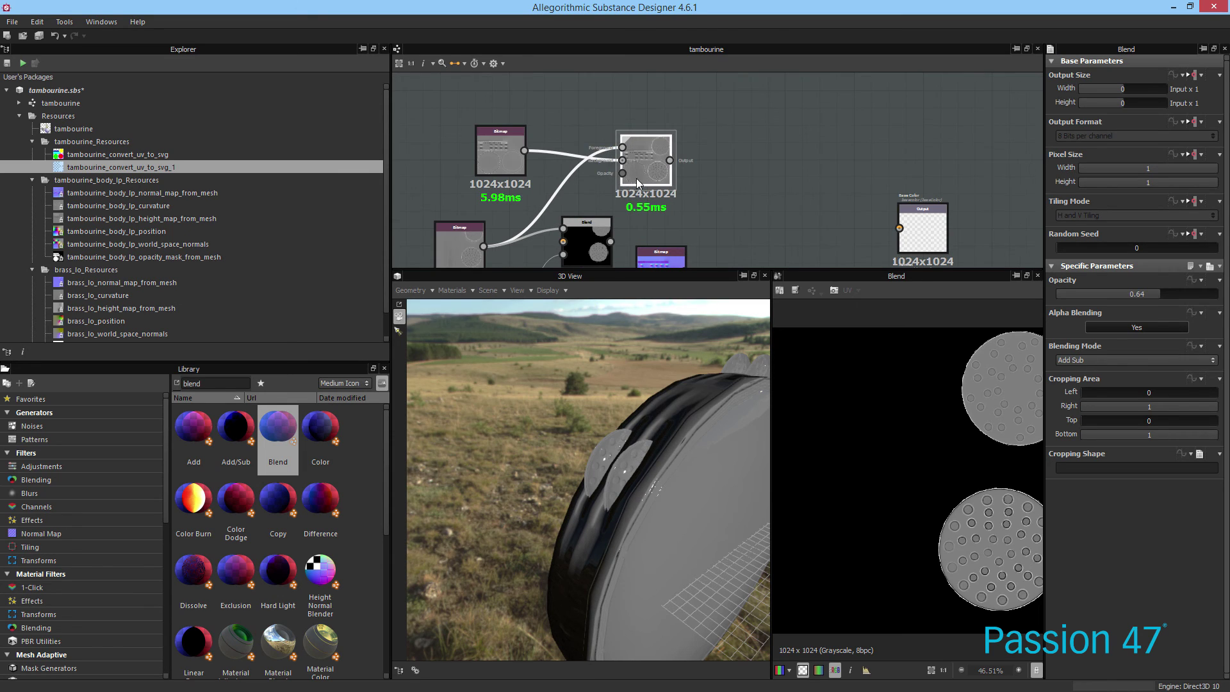
left_click(548, 206)
key("Delete")
left_click_drag(610, 243, 620, 147)
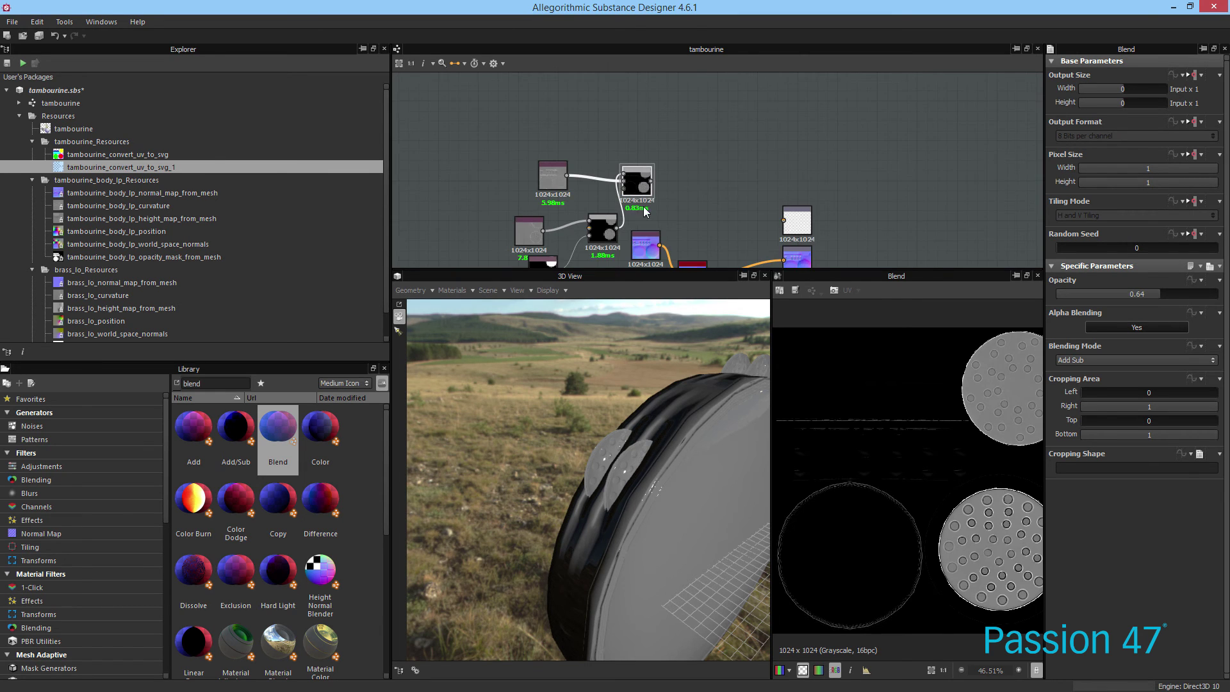
scroll(635, 202, "down", 2)
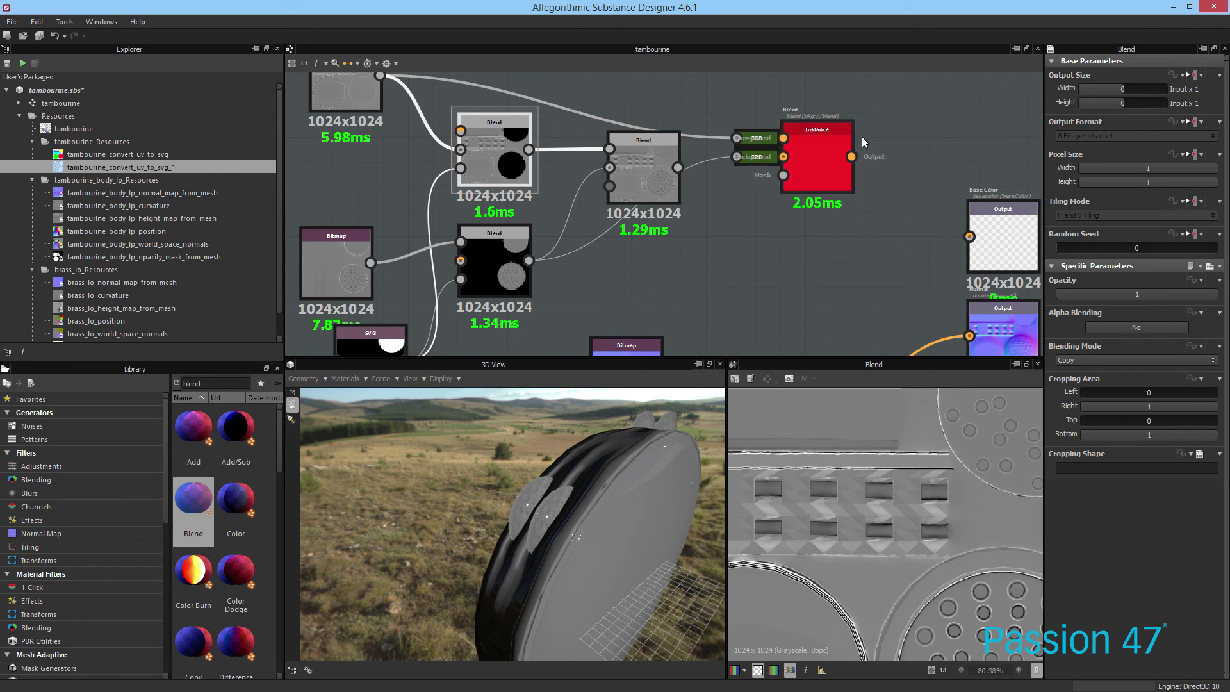
Undo the stray Instance and Gradient map nodes
key("ctrl+z")
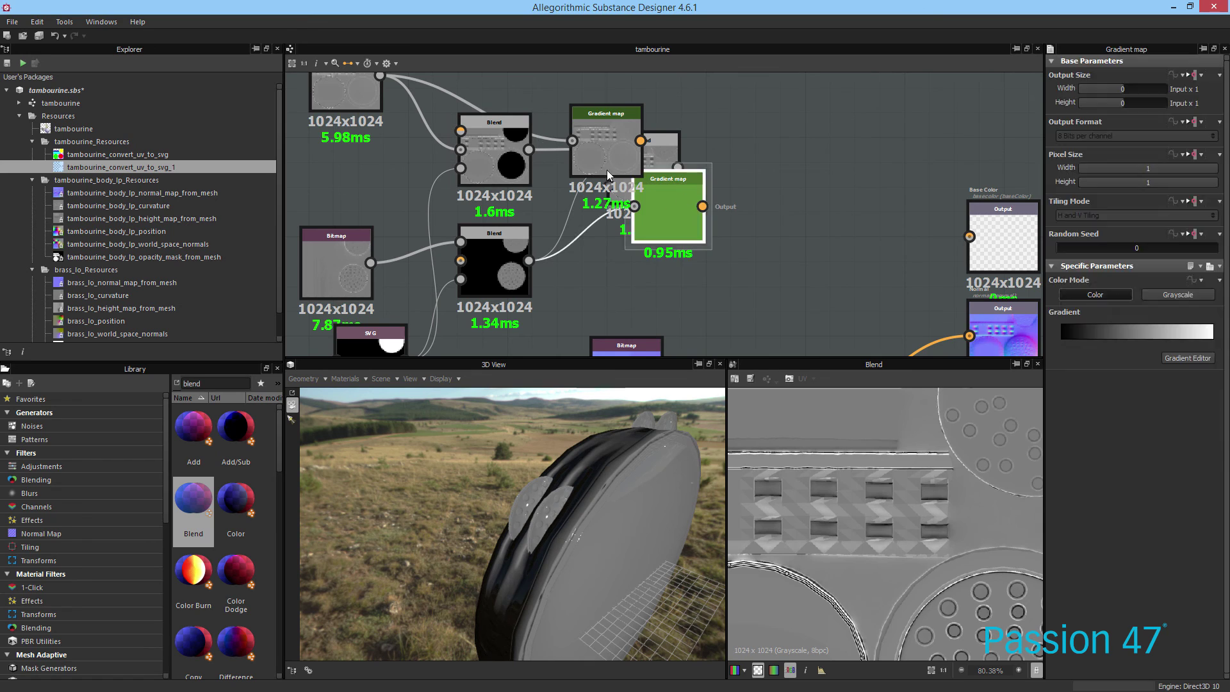
key("ctrl+z")
key("ctrl+z")
scroll(562, 239, "down", 2)
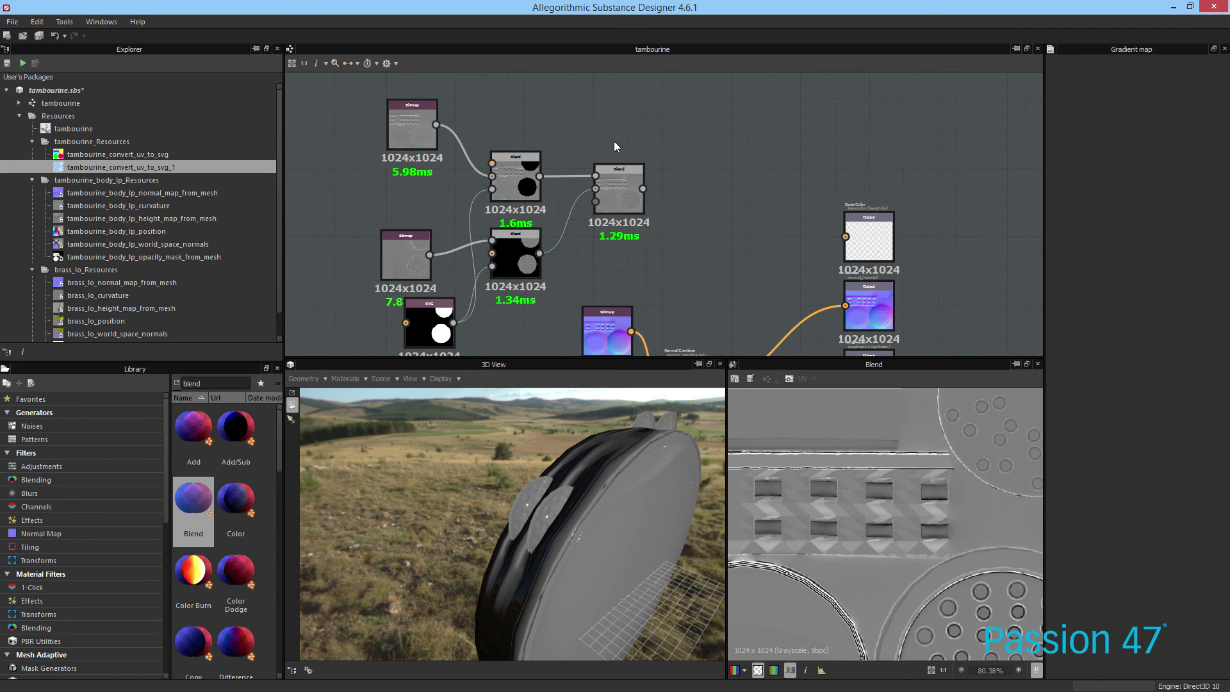
middle_click_drag(614, 143, 643, 114)
Rearrange the grey Bitmap and SVG nodes and preview the SVG and both masked Blends
left_click(538, 224)
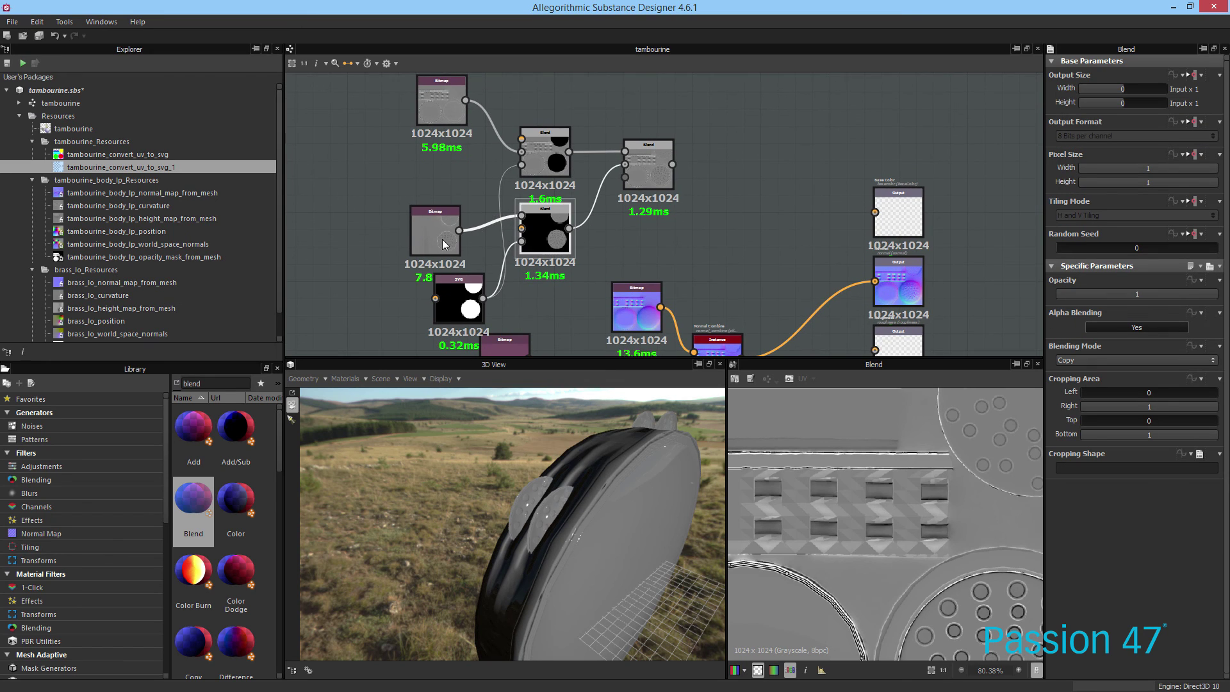
left_click_drag(442, 244, 449, 184)
left_click_drag(460, 316, 389, 259)
double_click(391, 259)
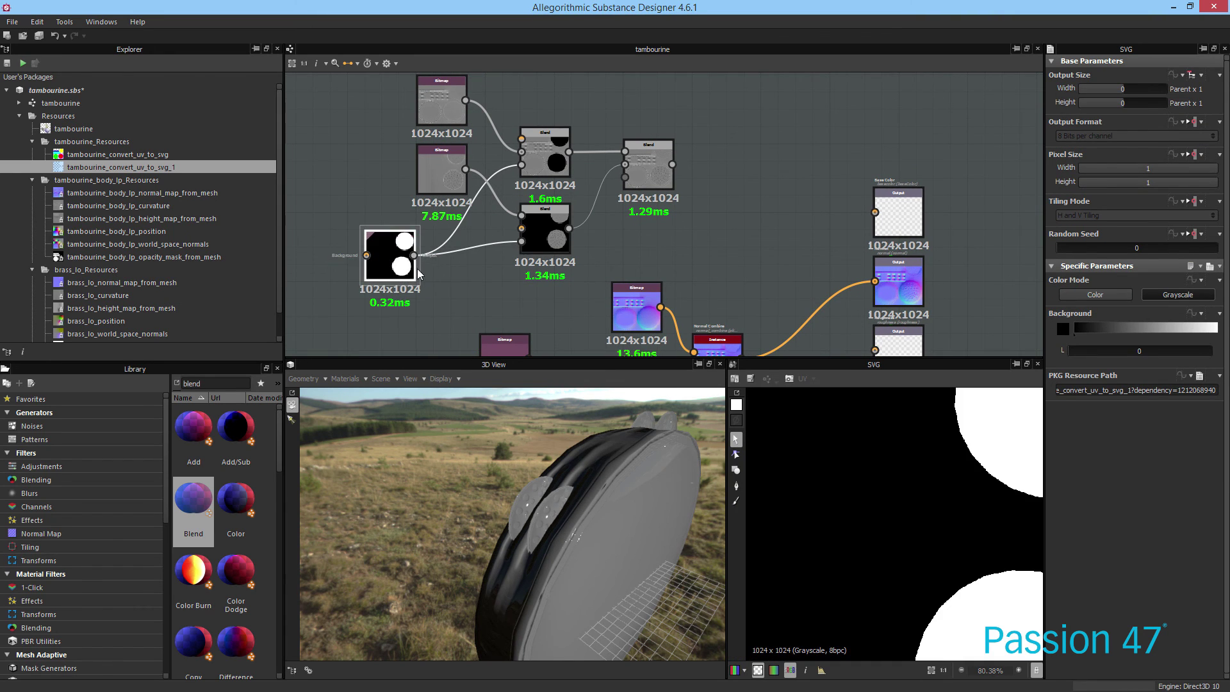
left_click_drag(430, 180, 390, 192)
left_click(540, 210)
double_click(541, 163)
left_click(544, 228)
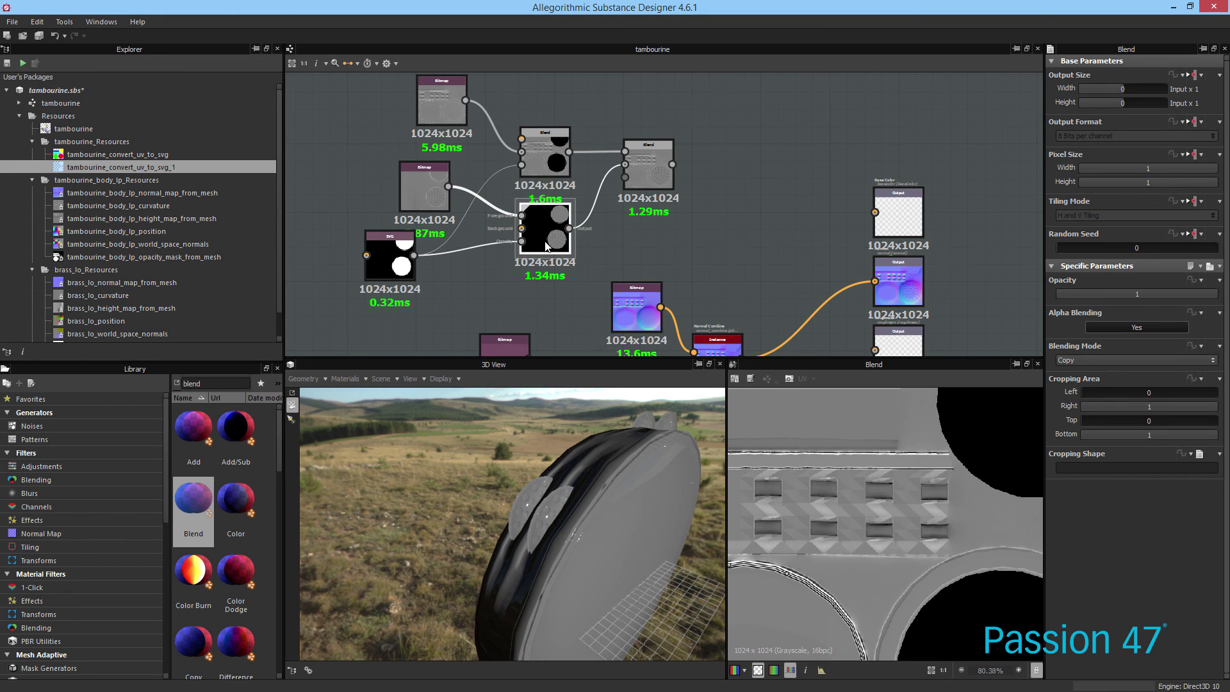
double_click(547, 247)
double_click(554, 167)
Reposition the Max (Lighten) Blend and middle Bitmap nodes and preview their outputs
left_click(657, 176)
left_click_drag(667, 183, 674, 202)
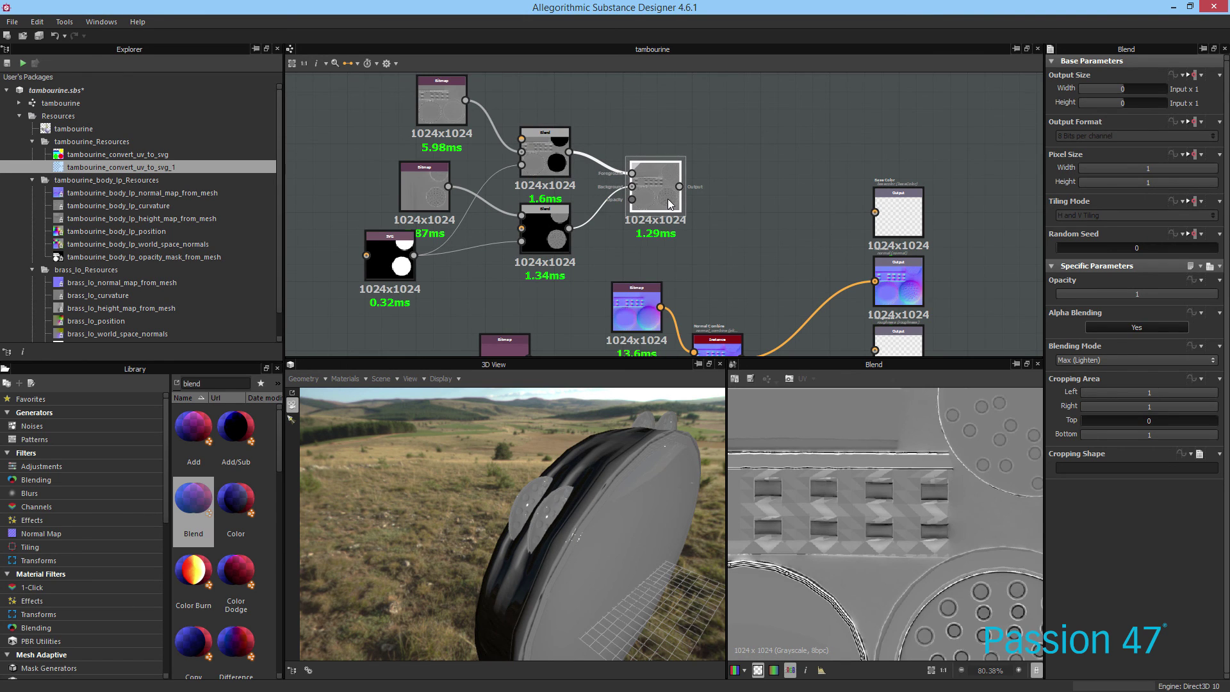
left_click_drag(443, 203, 463, 199)
double_click(463, 199)
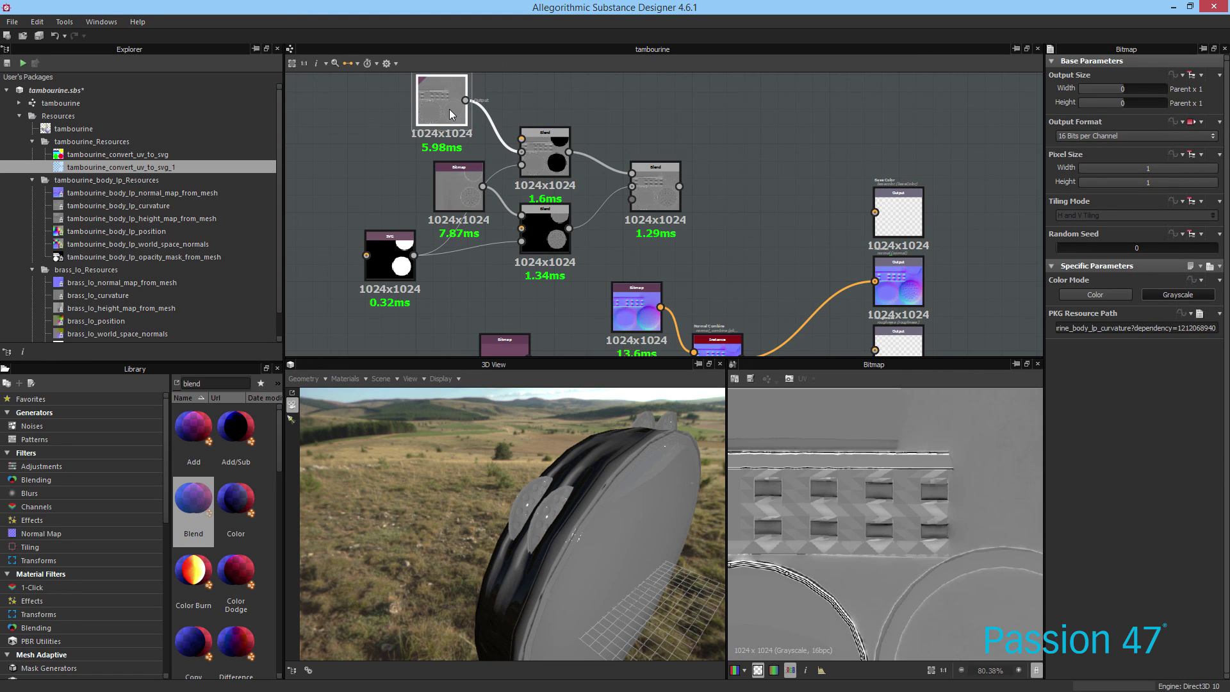
double_click(654, 191)
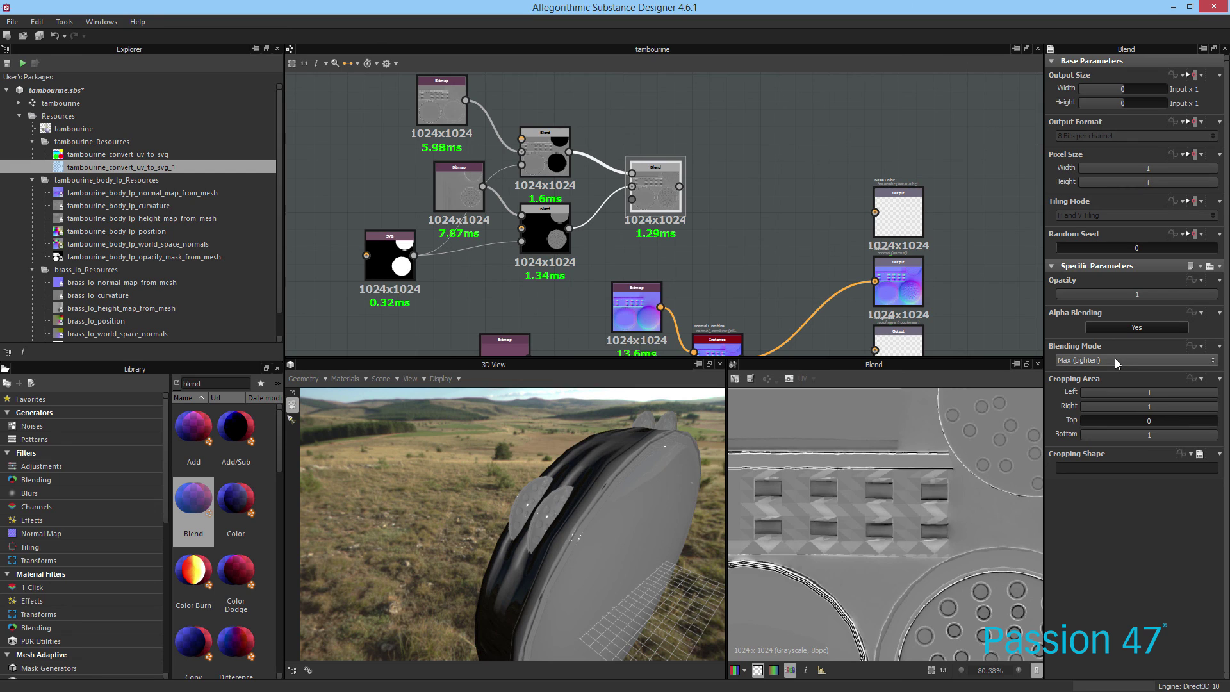
Shift the Max (Lighten) Blend node right, just past the two masked curvature blends
scroll(778, 257, "down", 3)
scroll(779, 257, "up", 3)
middle_click_drag(778, 257, 777, 226)
left_click_drag(660, 129, 760, 162)
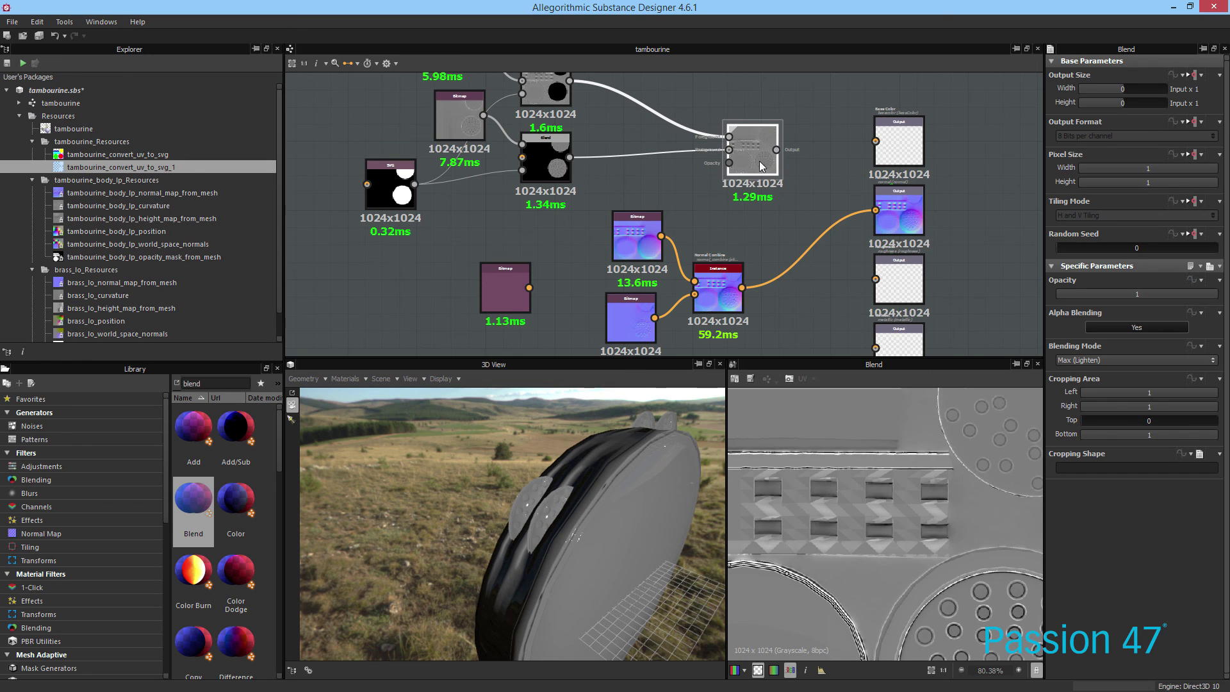
scroll(755, 198, "up", 4)
middle_click_drag(755, 197, 807, 307)
scroll(714, 267, "down", 4)
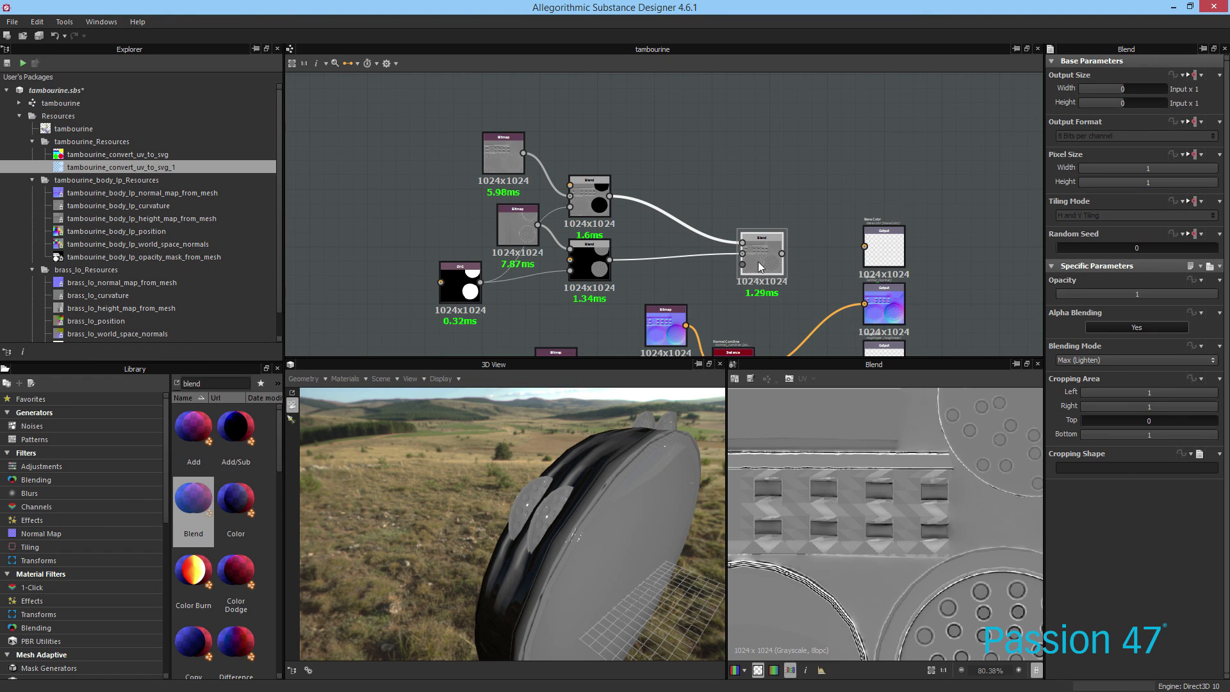
left_click_drag(763, 264, 729, 235)
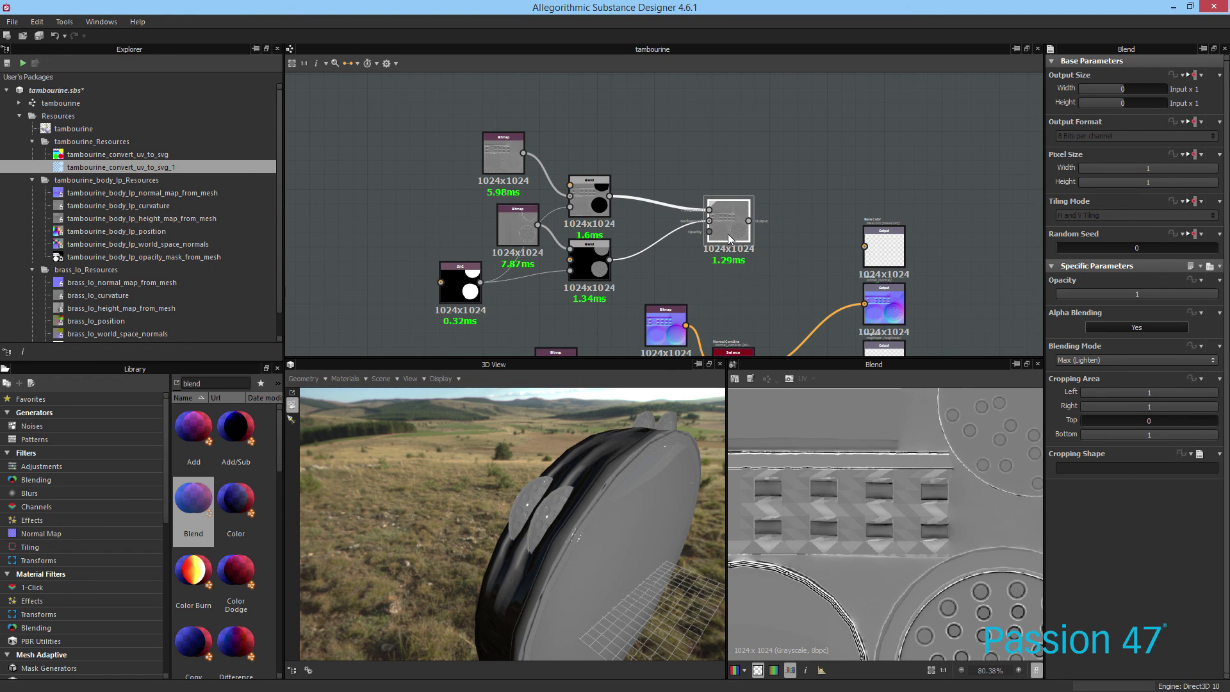